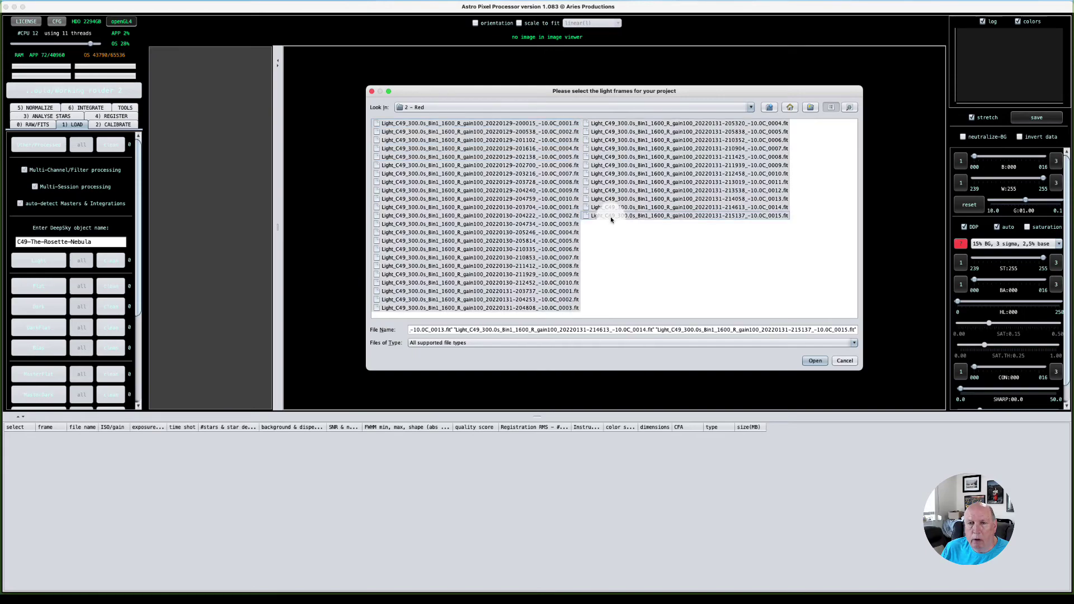
# Load the selected light frames from the 2 - Red folder, assigning them to the Red channel and only 1 session.
pyautogui.click(812, 361)
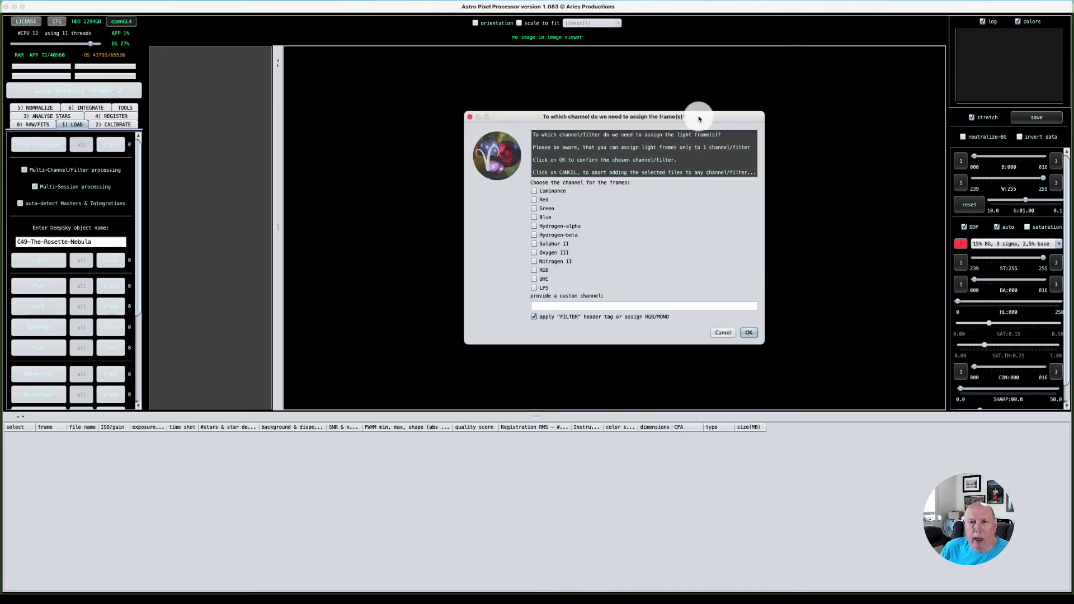
pyautogui.click(542, 200)
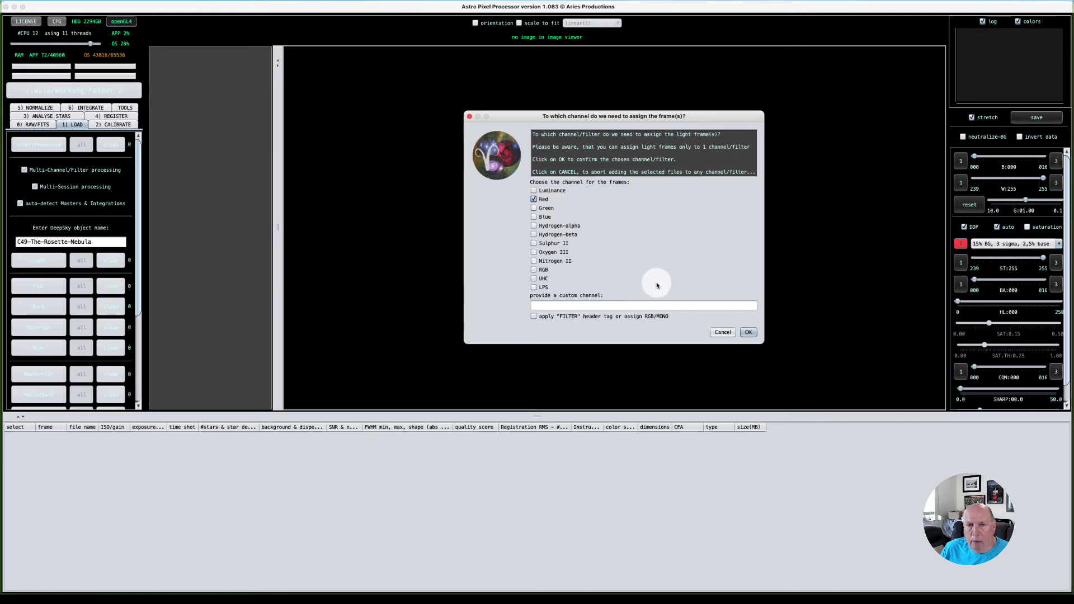
pyautogui.click(746, 332)
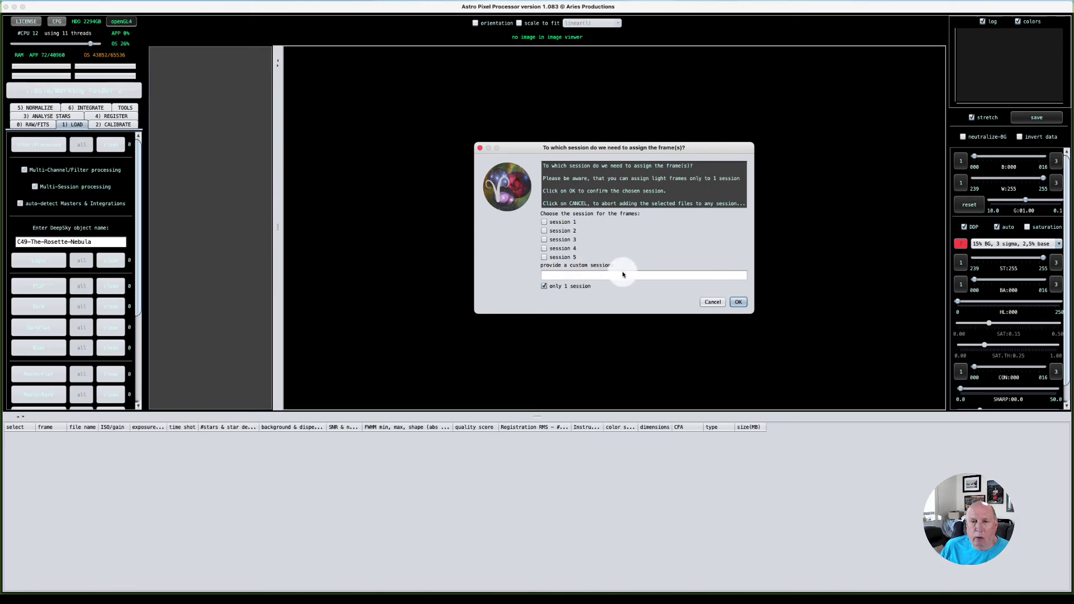
pyautogui.click(739, 303)
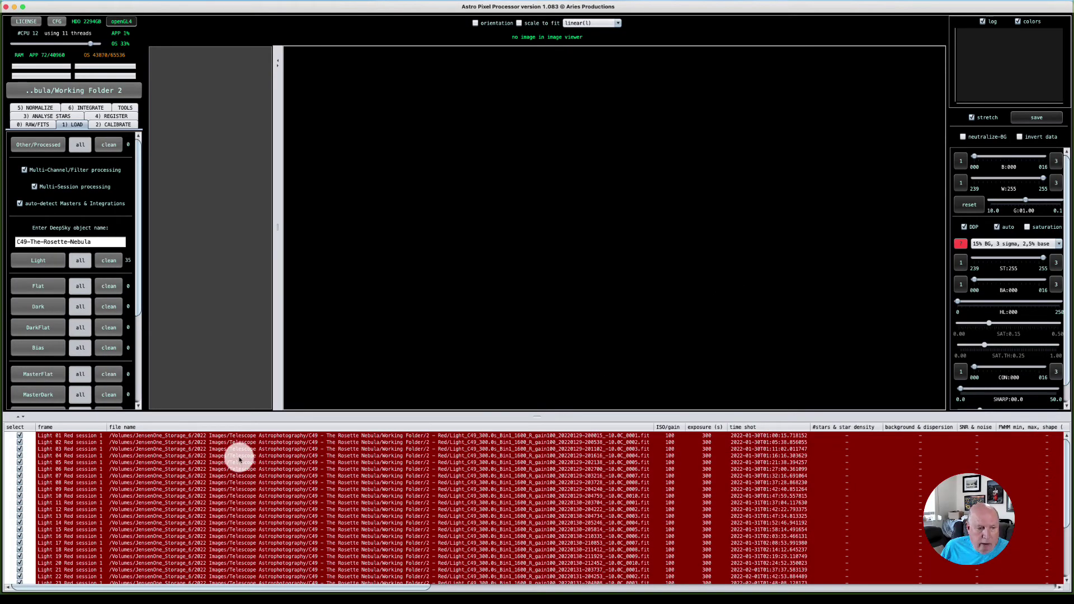
pyautogui.scroll(-3, 207, 461)
pyautogui.scroll(3, 207, 461)
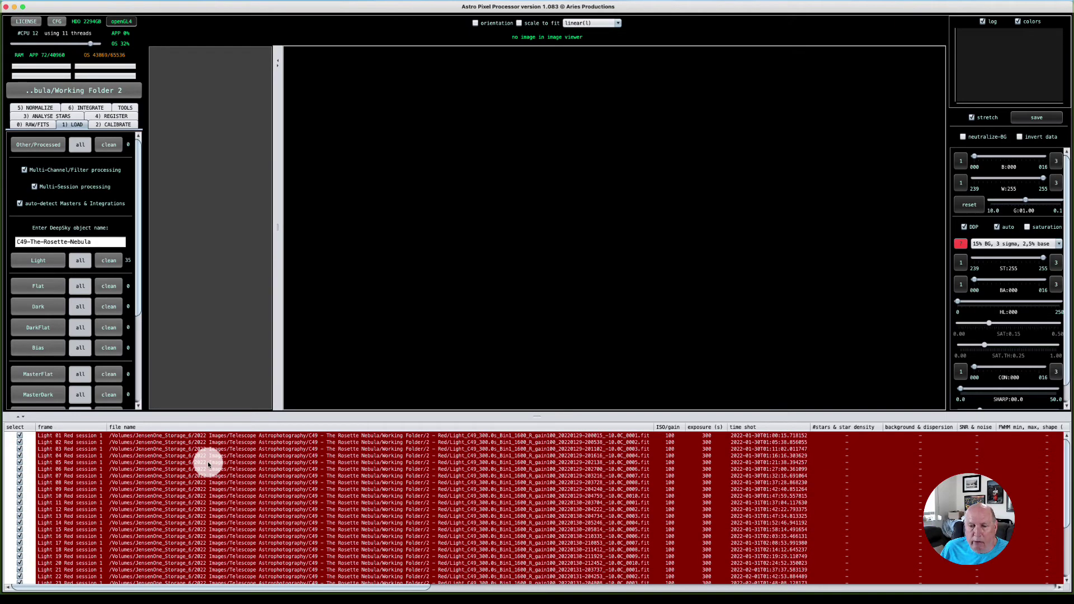
# Load all light frames from the 3 - Green folder, assigning them to the Green channel and only 1 session.
pyautogui.click(38, 261)
pyautogui.click(469, 107)
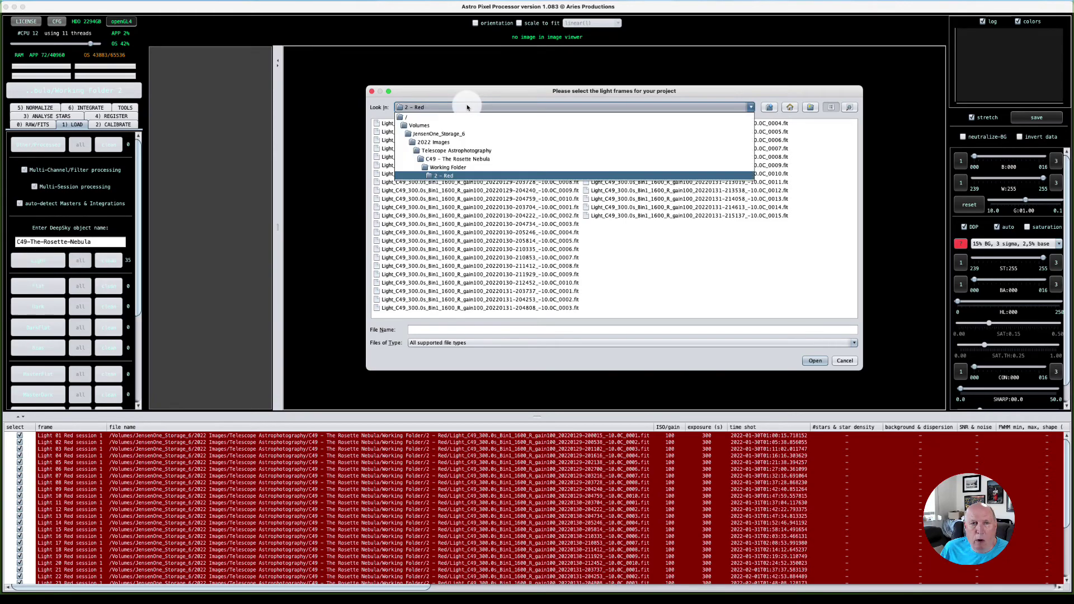
pyautogui.click(468, 167)
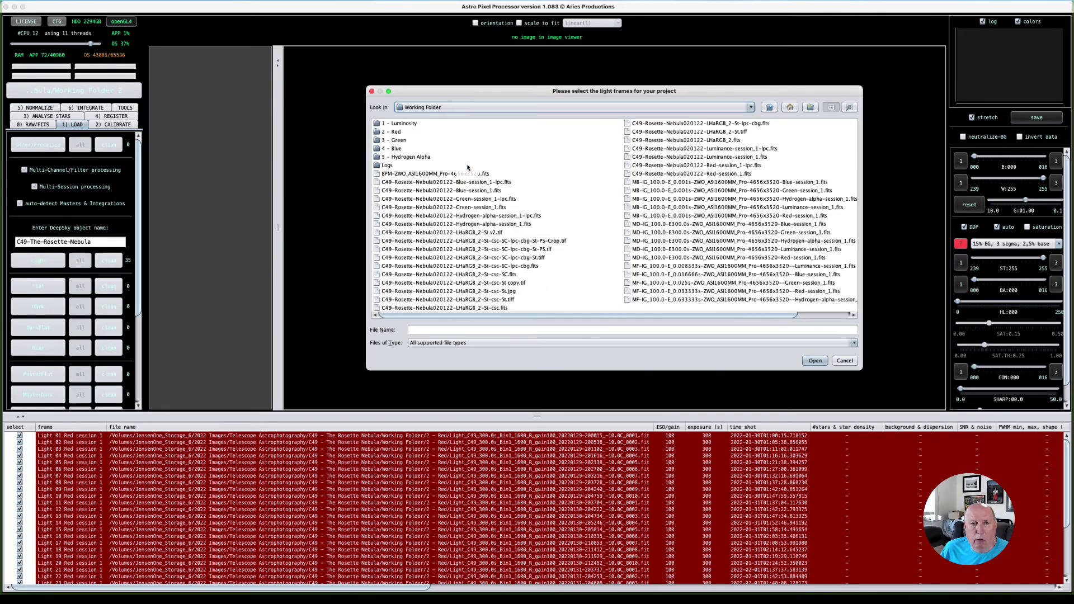
pyautogui.click(401, 142)
pyautogui.click(815, 360)
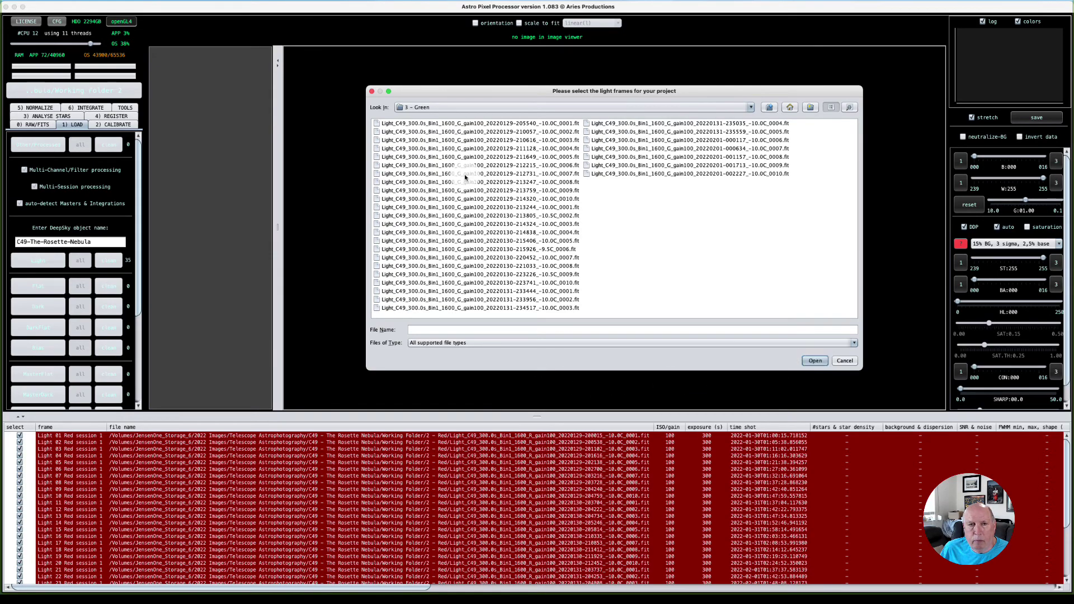
pyautogui.click(424, 124)
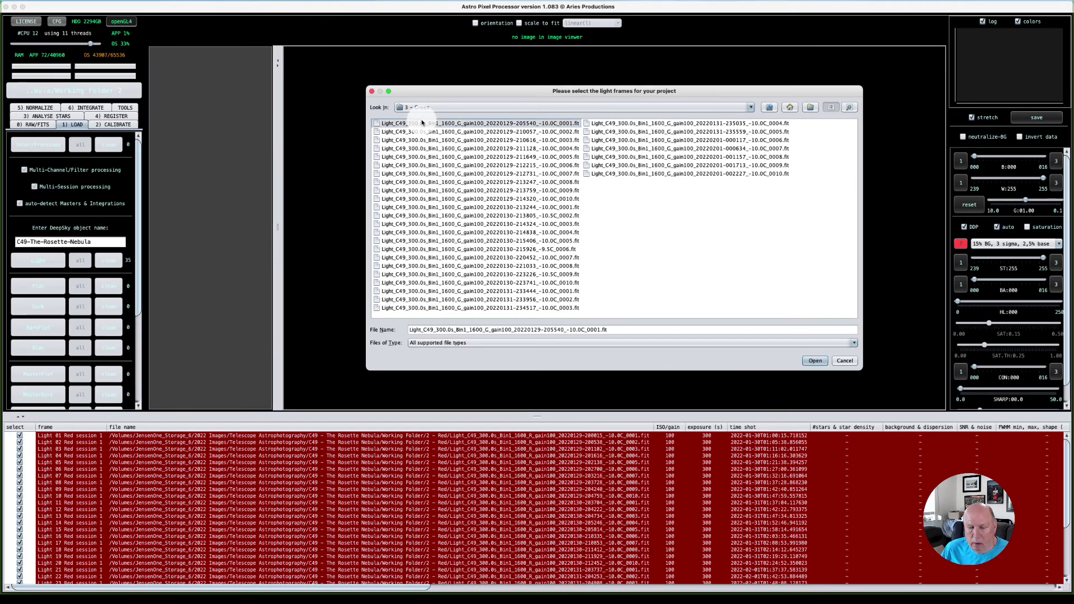
pyautogui.keyDown('shift'); pyautogui.click(631, 175); pyautogui.keyUp('shift')
pyautogui.click(816, 361)
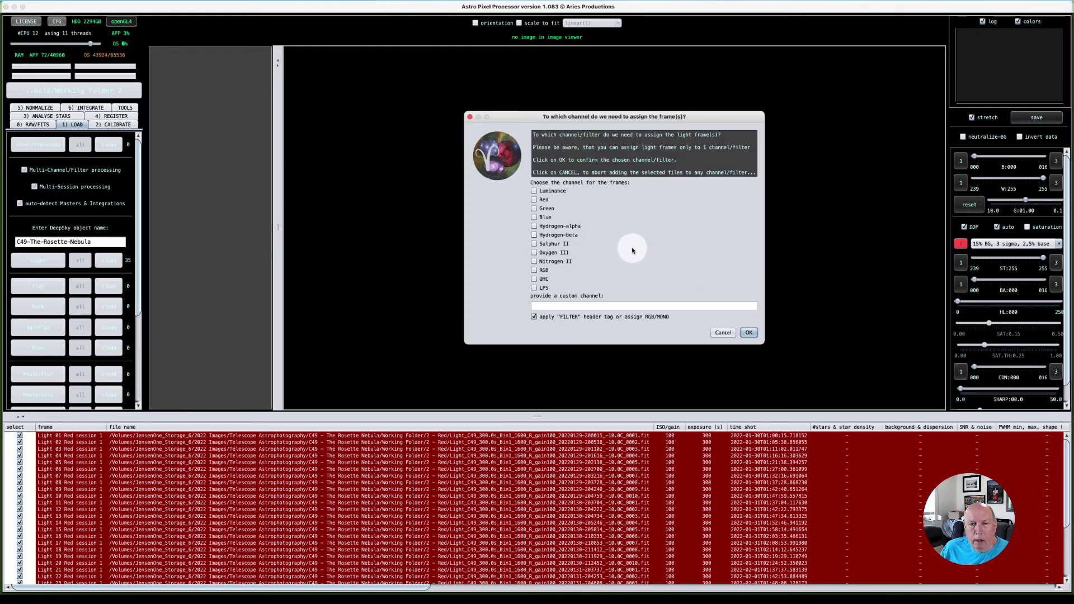
pyautogui.click(546, 208)
pyautogui.click(748, 332)
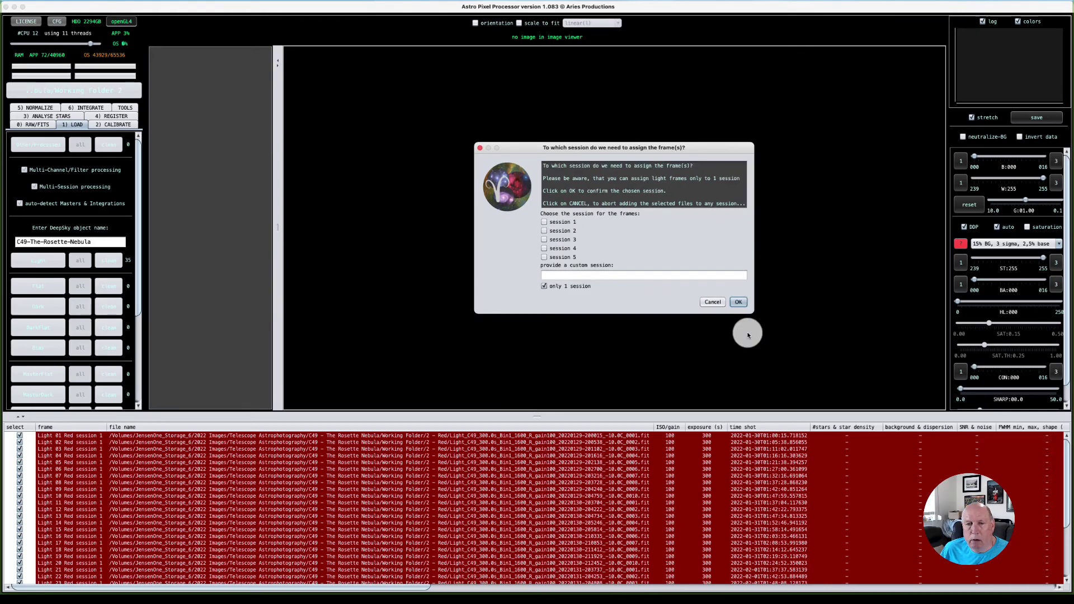
pyautogui.click(740, 302)
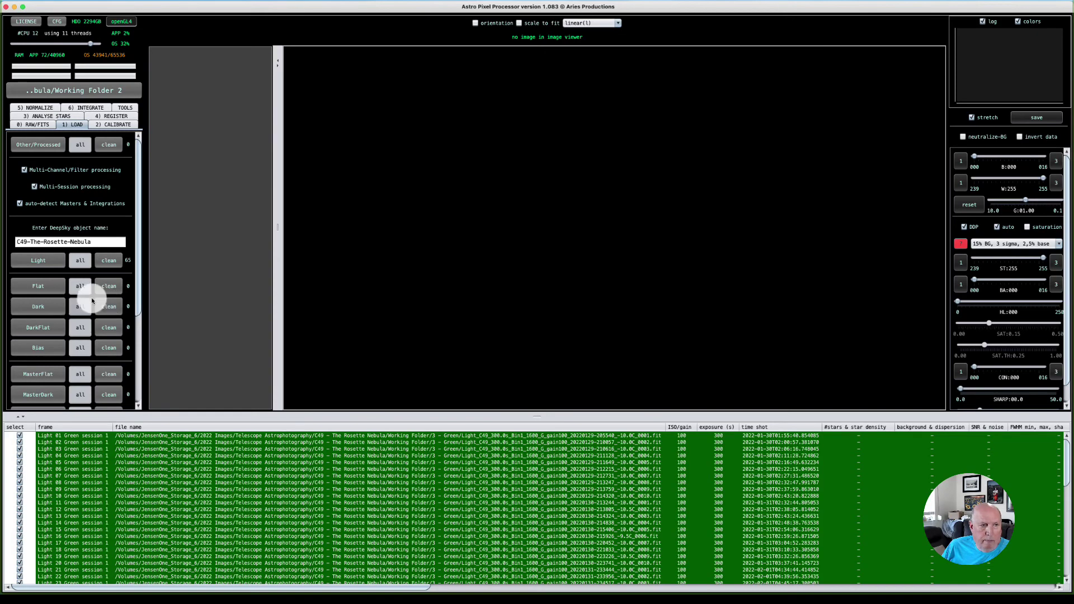
# Load all light frames from the 1 - Luminosity folder and assign them to the RGB channel.
pyautogui.click(38, 260)
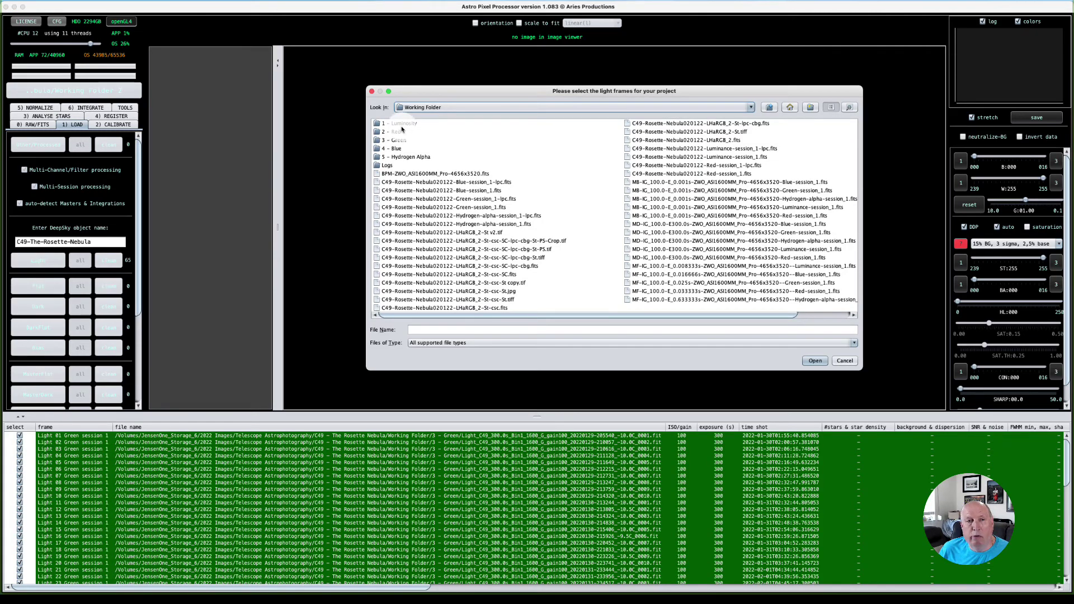
pyautogui.click(403, 124)
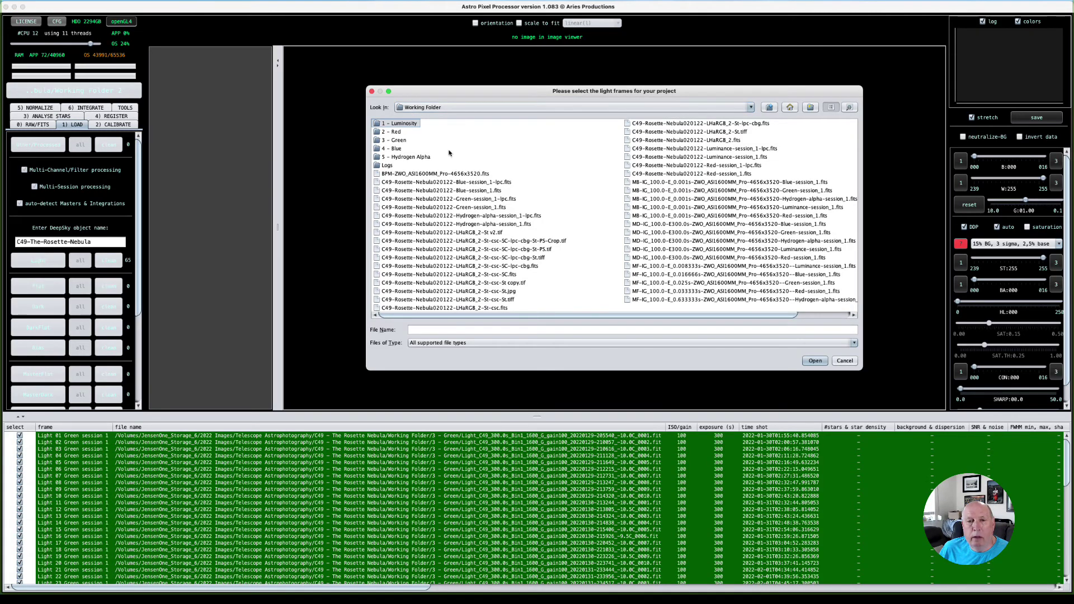
pyautogui.click(815, 360)
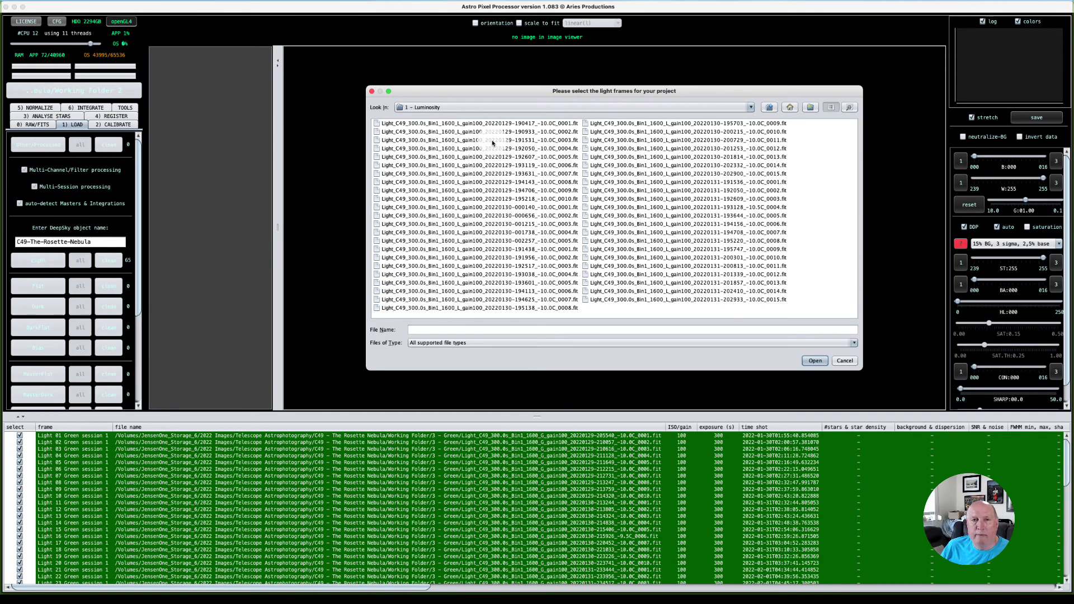
pyautogui.click(451, 124)
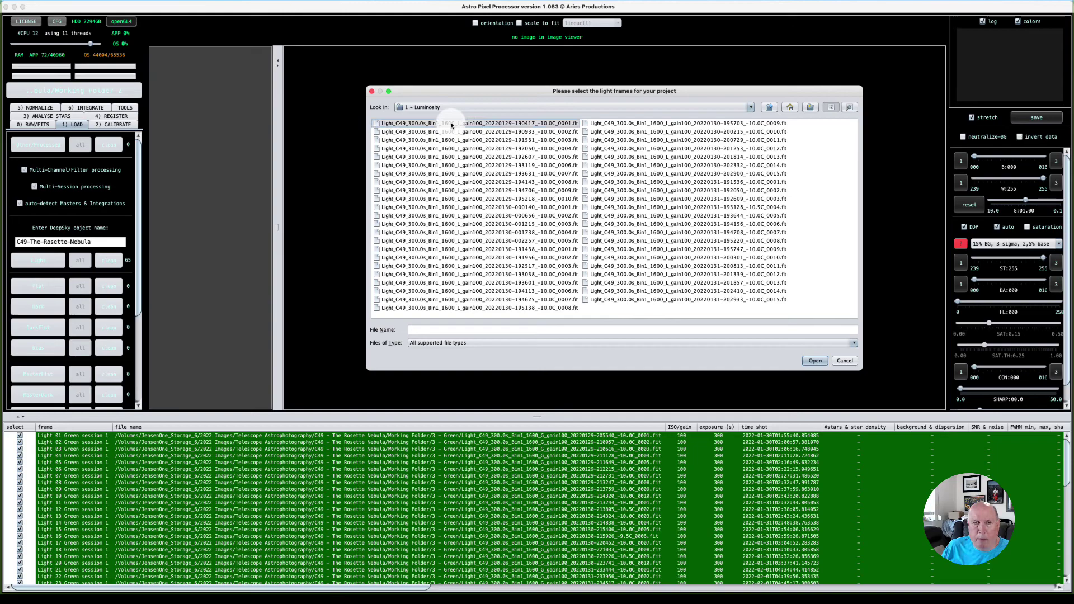
pyautogui.keyDown('shift'); pyautogui.click(661, 300); pyautogui.keyUp('shift')
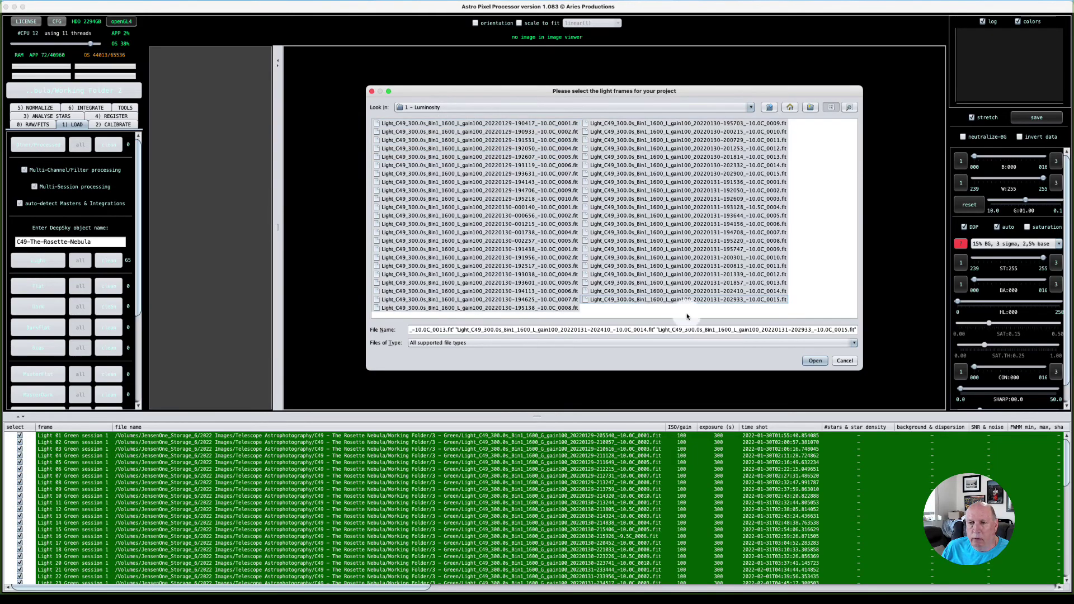
pyautogui.click(815, 361)
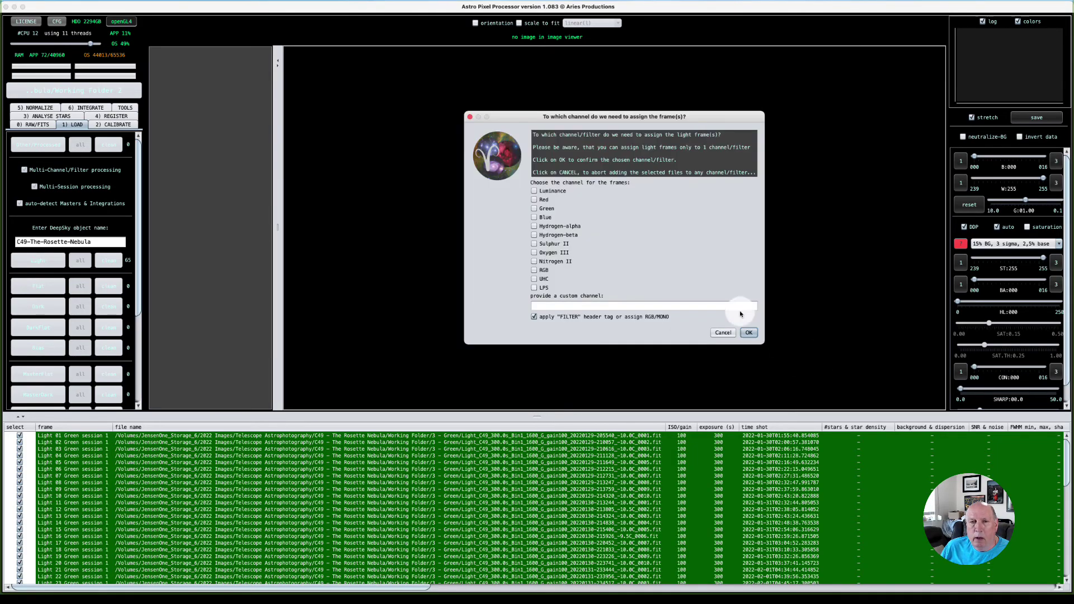
pyautogui.click(535, 270)
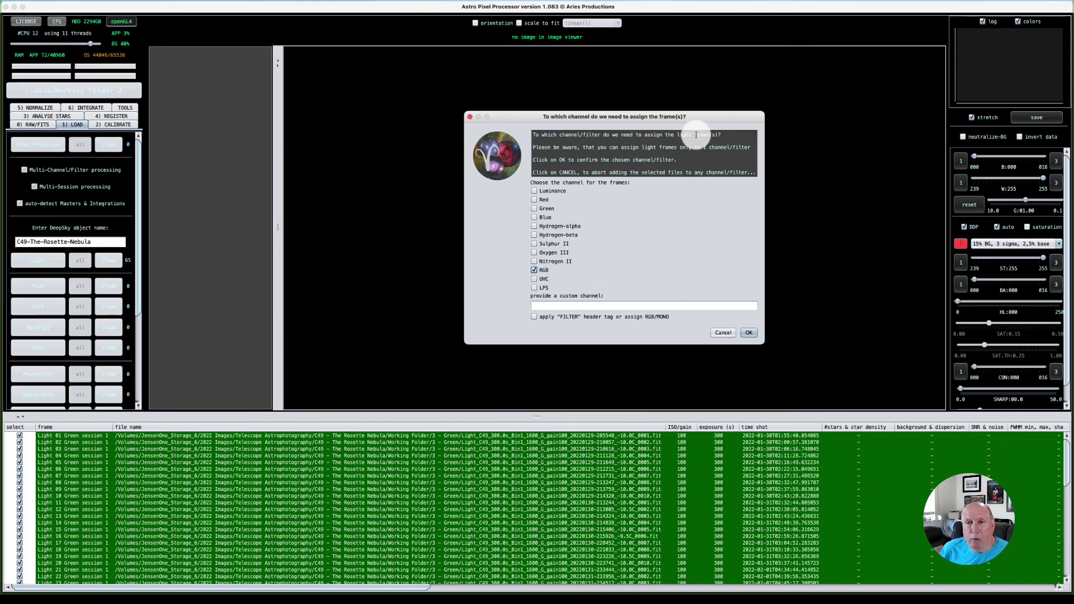
pyautogui.moveTo(706, 119); pyautogui.dragTo(678, 119)
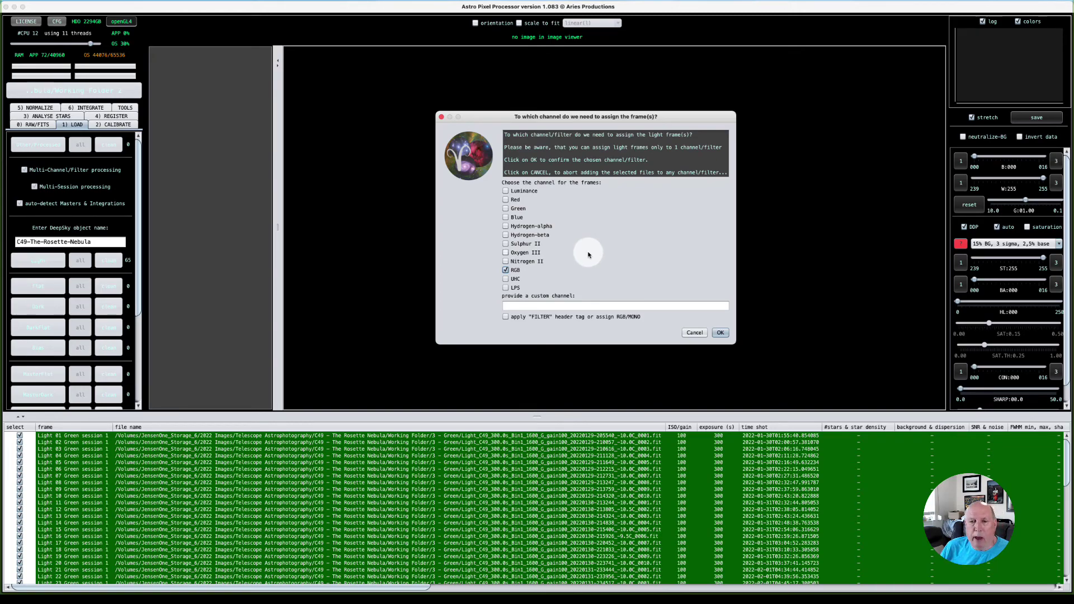
pyautogui.click(720, 332)
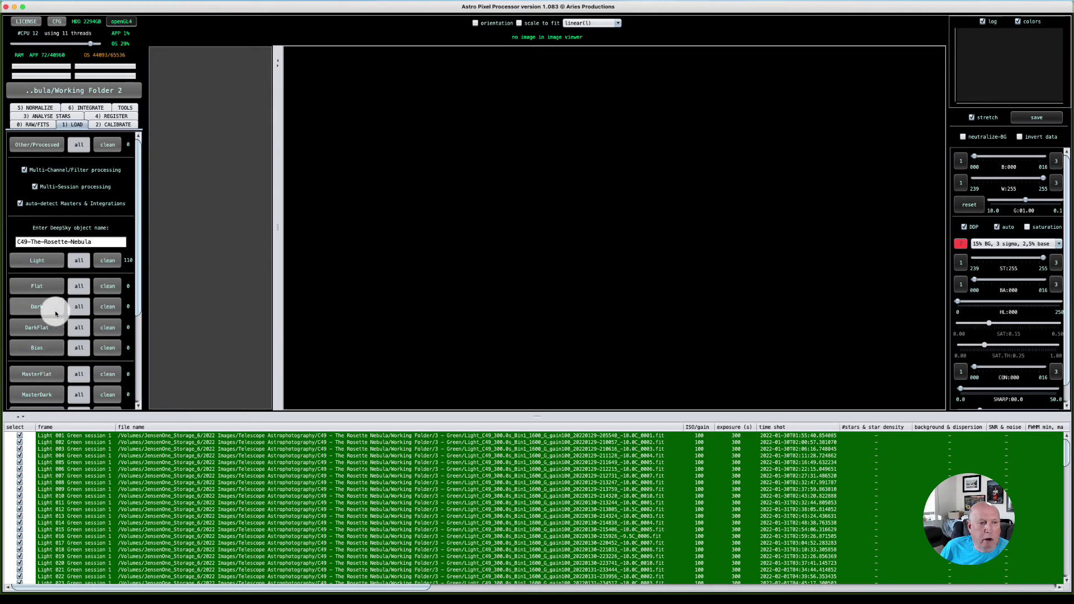
# Open the file selection for the project's flat frames.
pyautogui.click(50, 286)
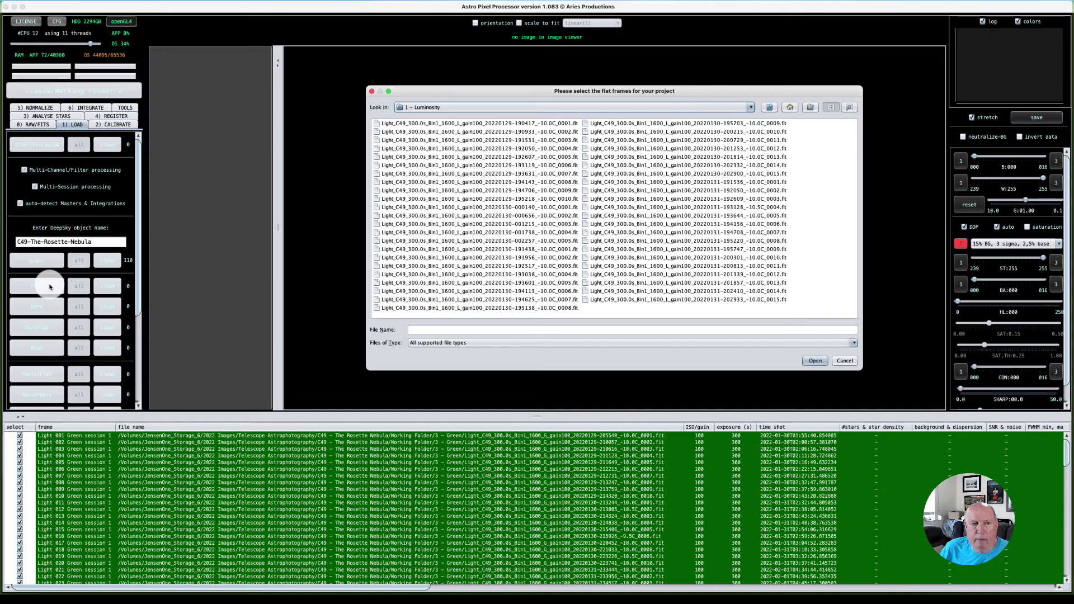
pyautogui.click(817, 360)
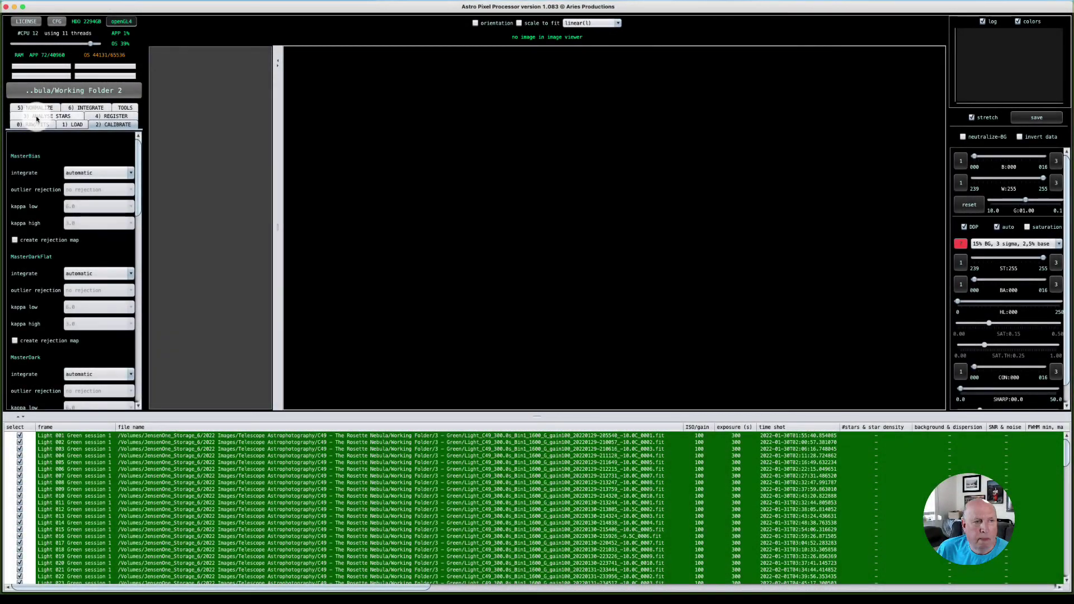
# Examine the default settings for star analysis, registration and normalization.
pyautogui.click(39, 116)
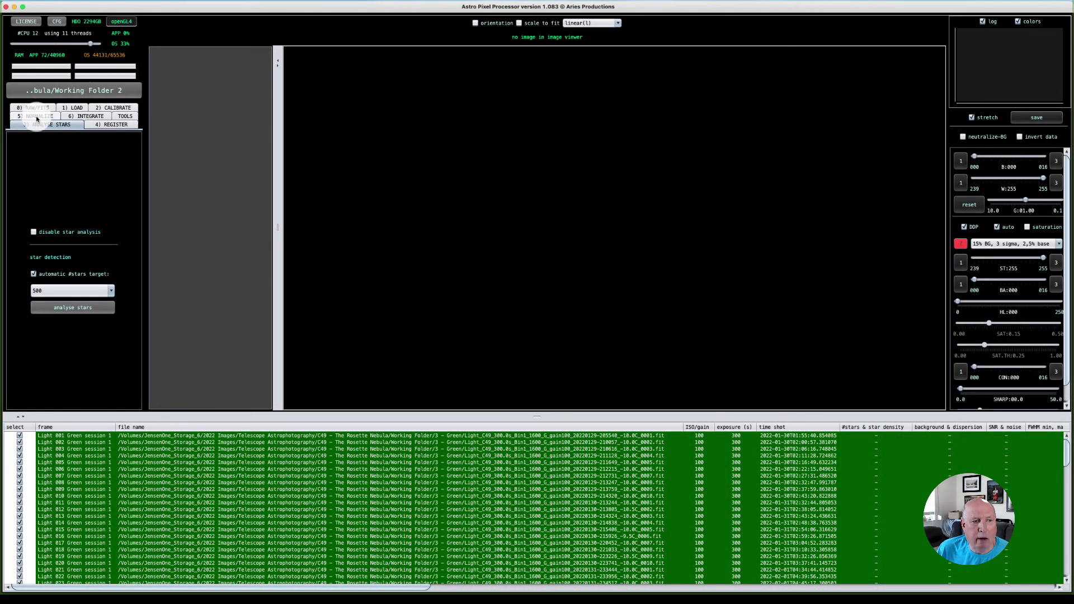
pyautogui.click(46, 122)
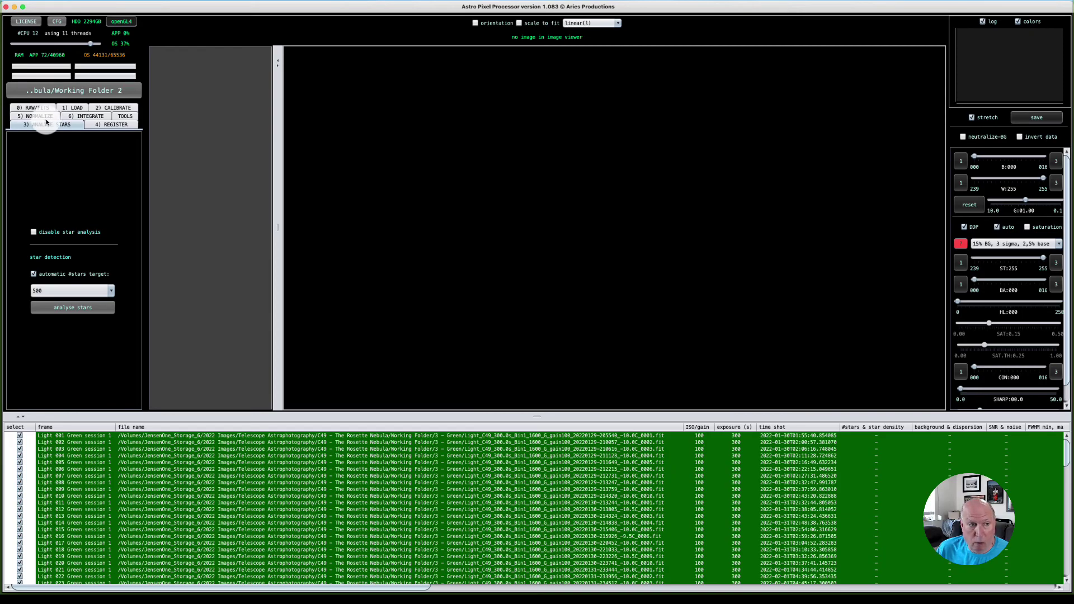
pyautogui.click(97, 126)
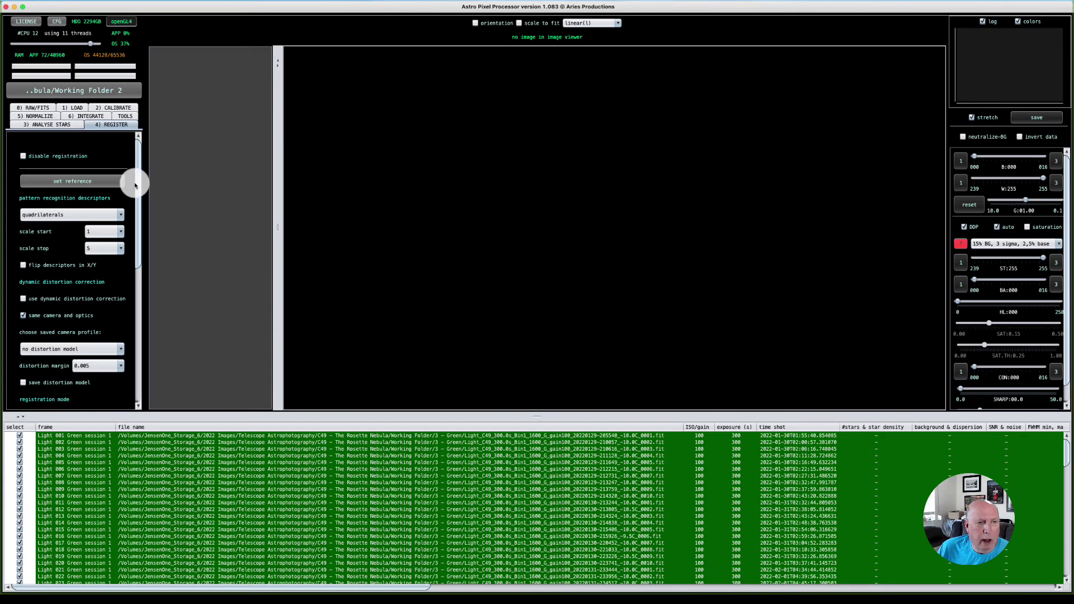
pyautogui.scroll(-5, 139, 319)
pyautogui.moveTo(139, 323); pyautogui.dragTo(146, 371)
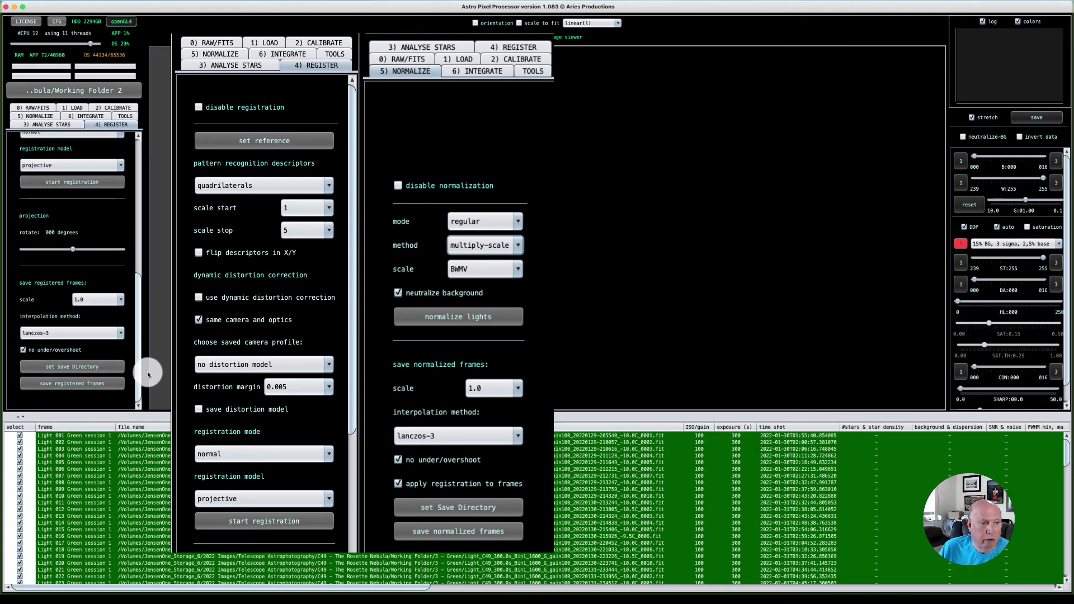
pyautogui.click(38, 115)
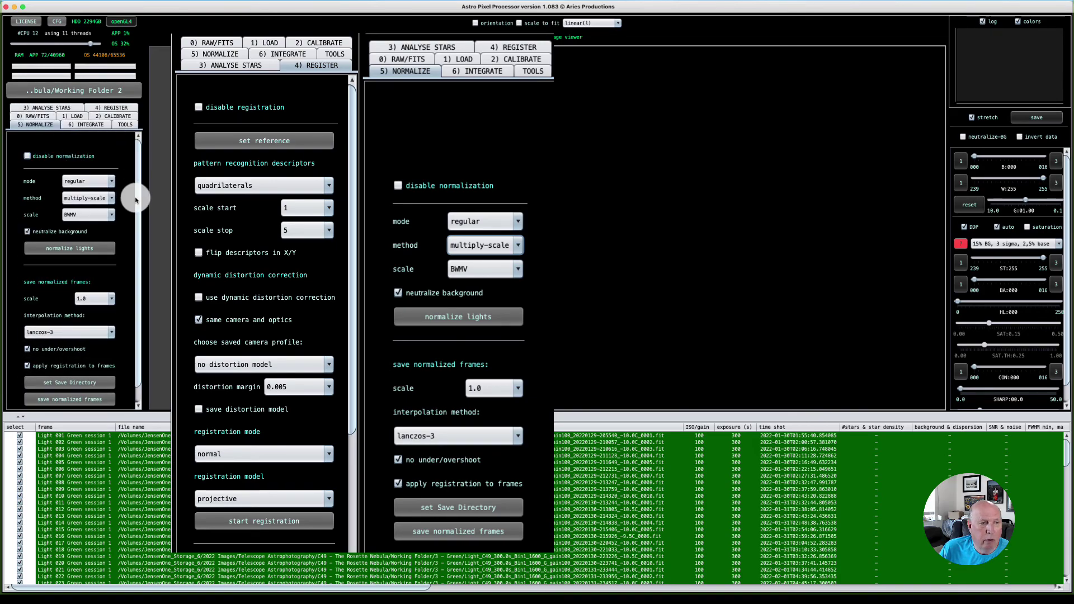
pyautogui.scroll(-1, 137, 199)
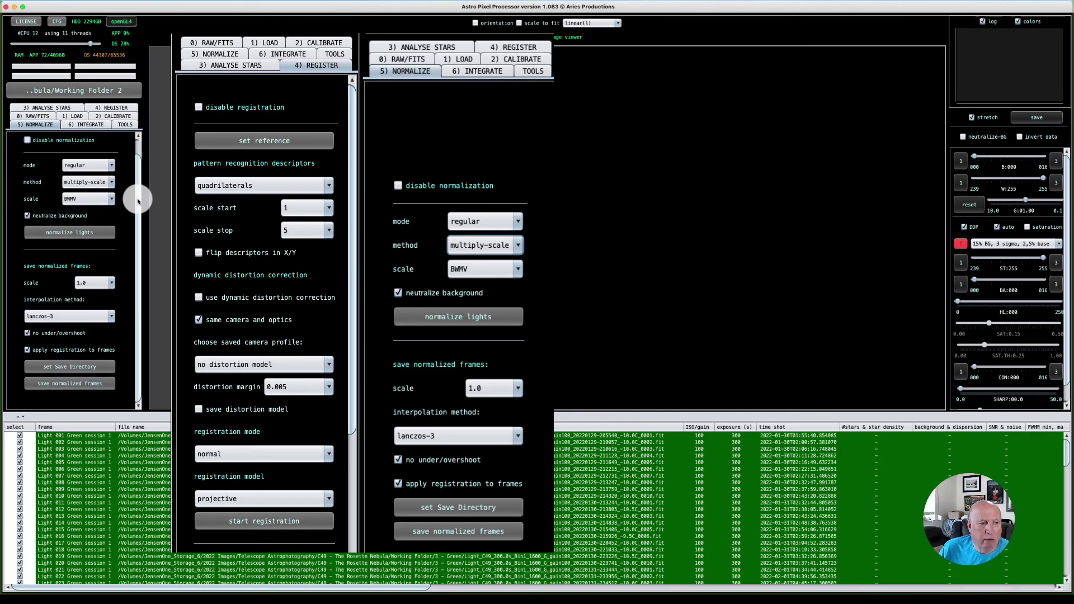
pyautogui.scroll(1, 137, 199)
# Set the lights to stack to 80% for integration and review the multi-channel and remaining integration settings.
pyautogui.click(90, 124)
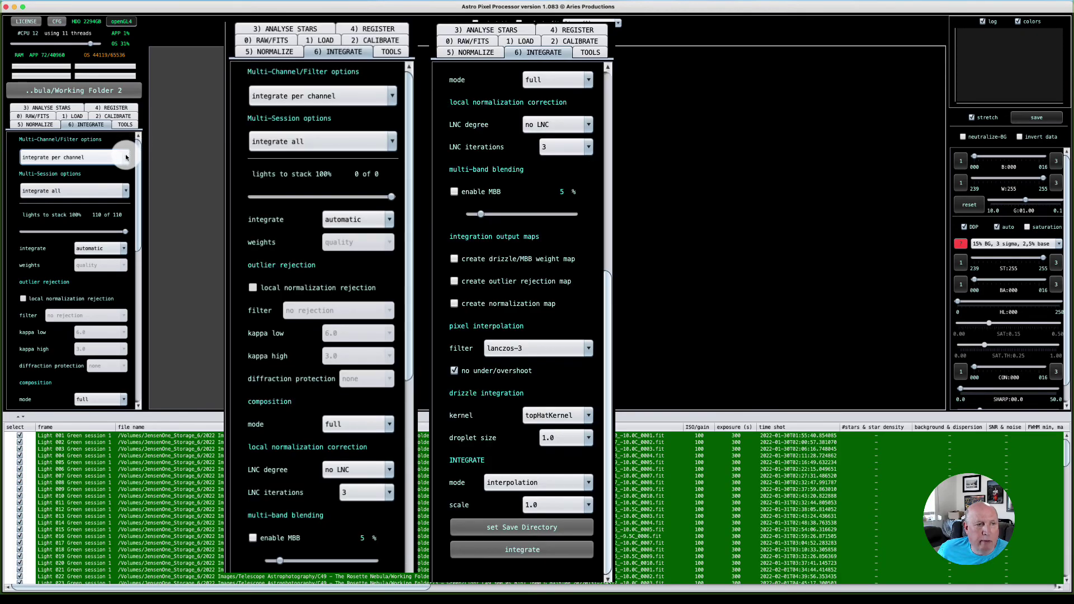
pyautogui.click(126, 157)
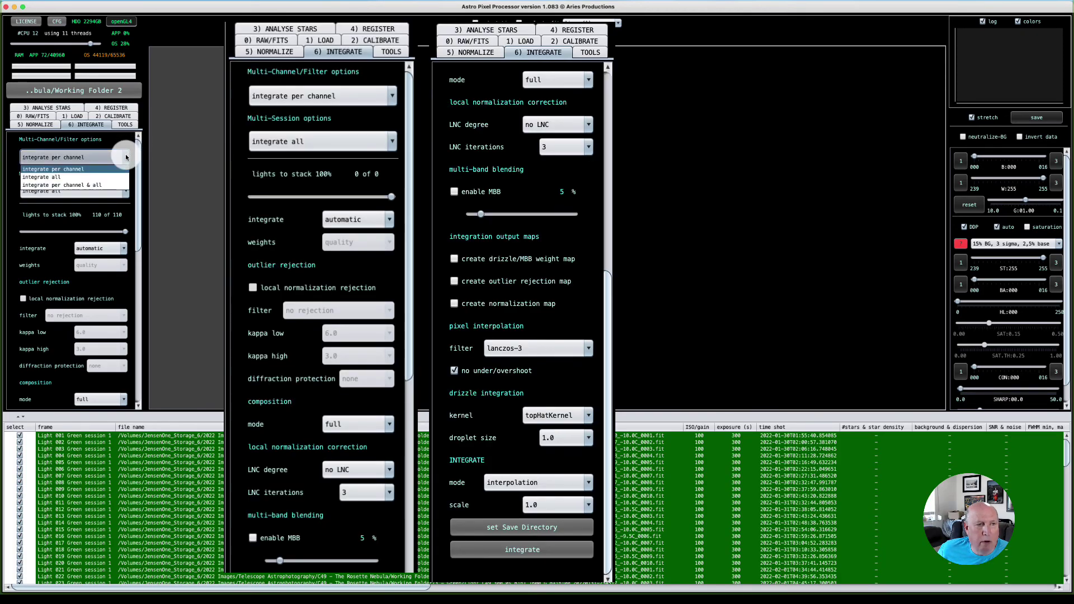
pyautogui.click(138, 177)
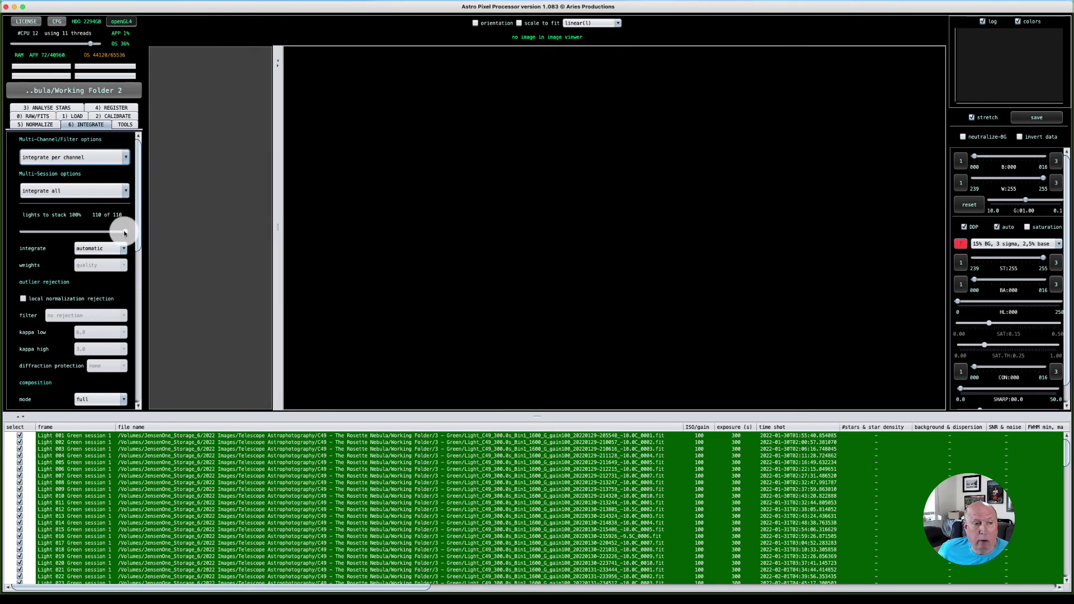
pyautogui.moveTo(125, 233); pyautogui.dragTo(105, 233)
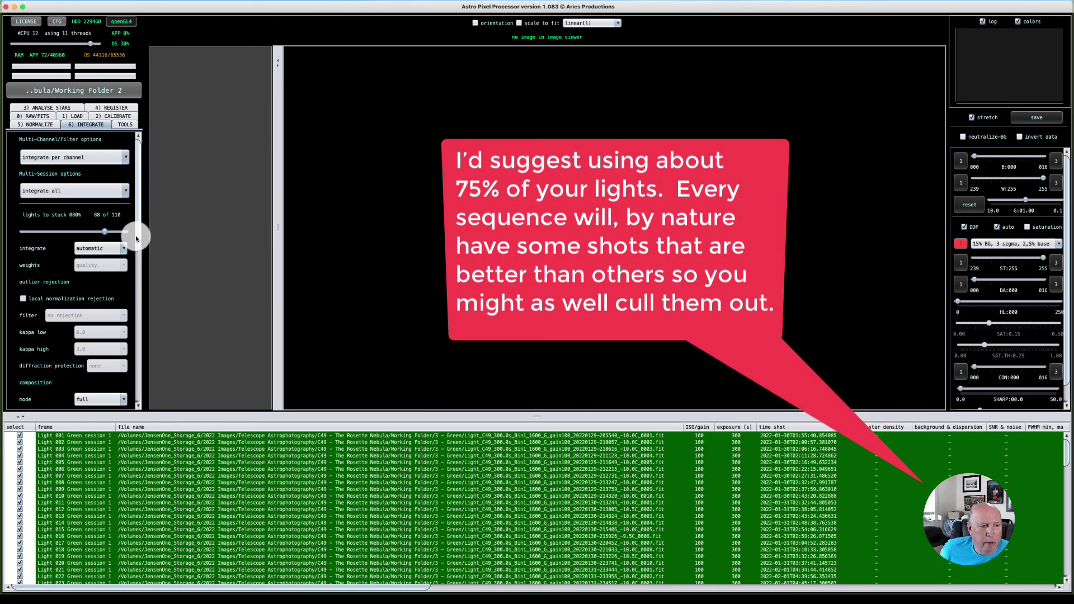
pyautogui.moveTo(137, 236); pyautogui.dragTo(144, 301)
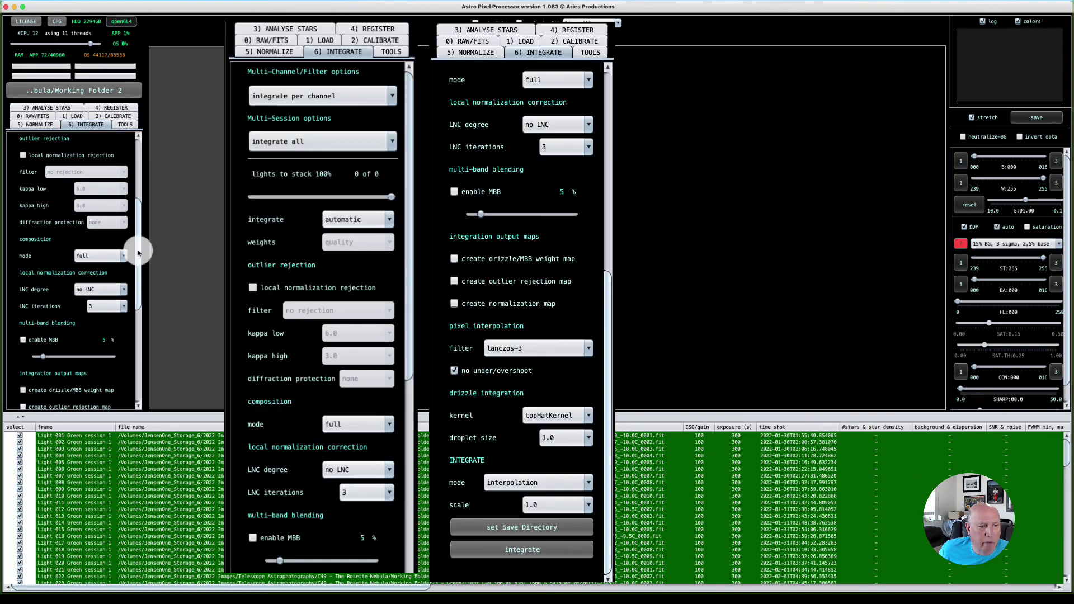
pyautogui.moveTo(139, 244); pyautogui.dragTo(155, 351)
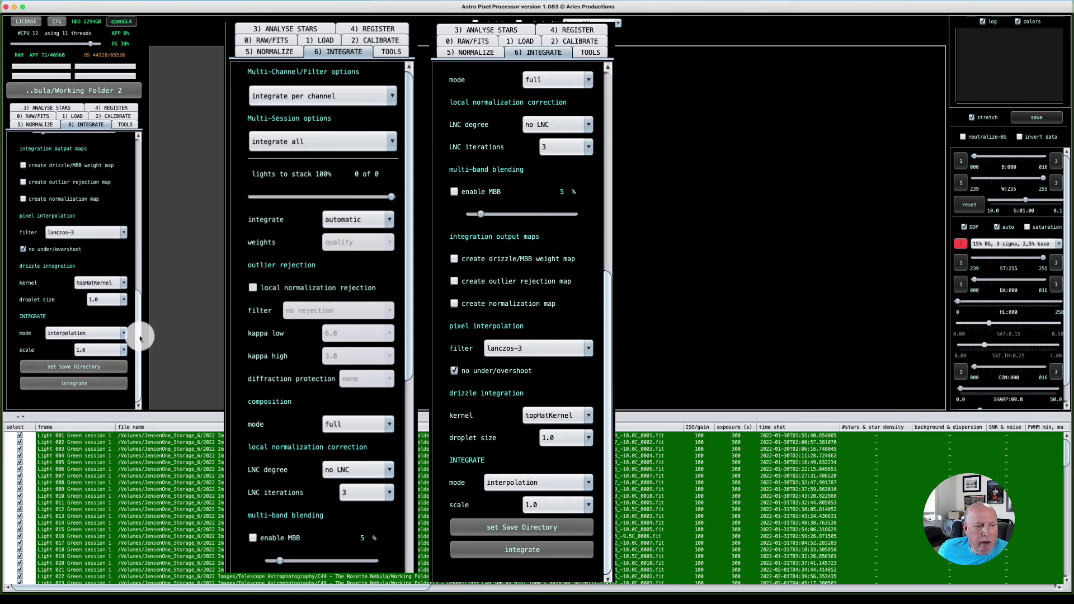
# Check the remaining integration settings and run the integration of the loaded frames.
pyautogui.moveTo(136, 333); pyautogui.dragTo(144, 355)
pyautogui.click(86, 383)
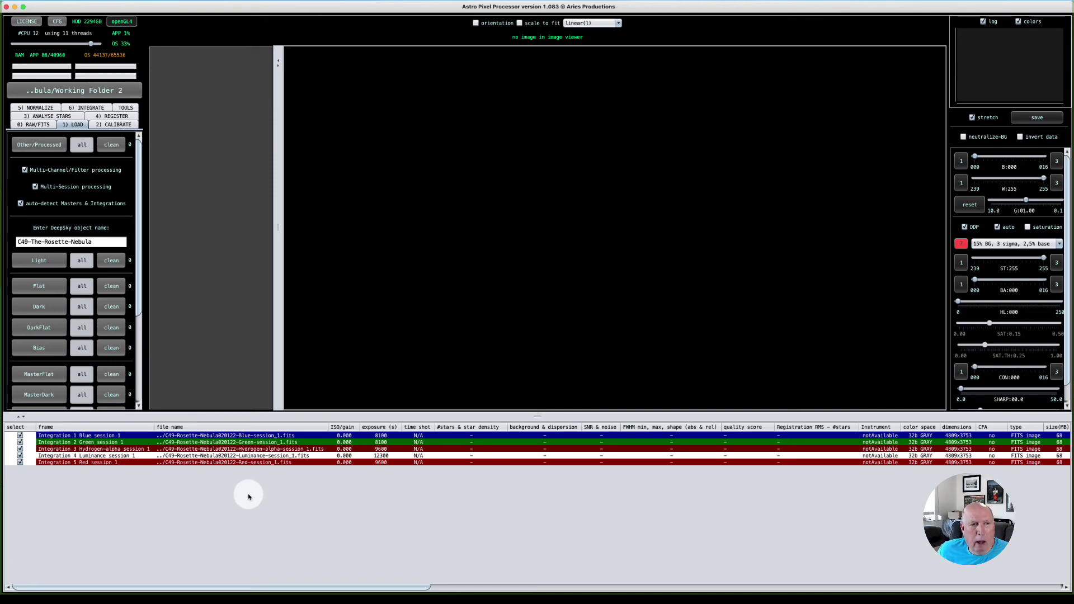
# Display the Luminance integration and start light pollution removal on it.
pyautogui.doubleClick(213, 455)
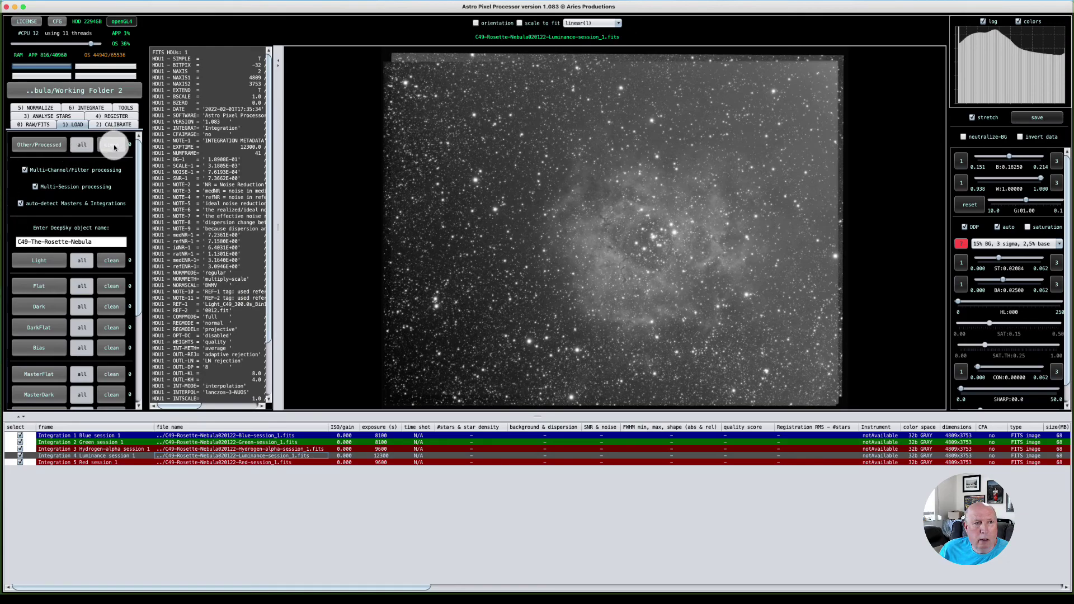
pyautogui.click(125, 108)
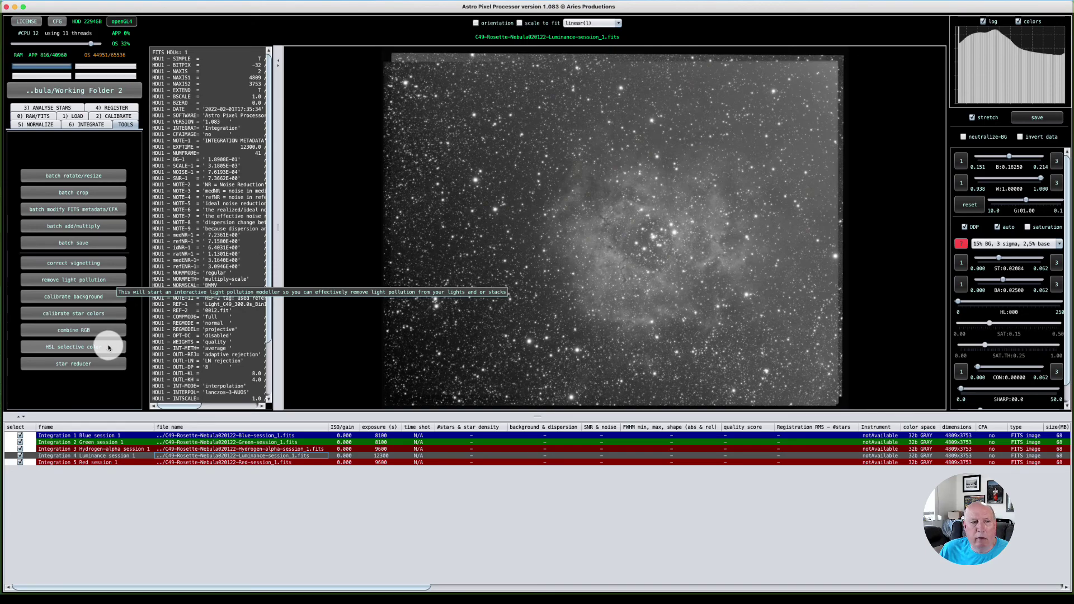
pyautogui.click(114, 280)
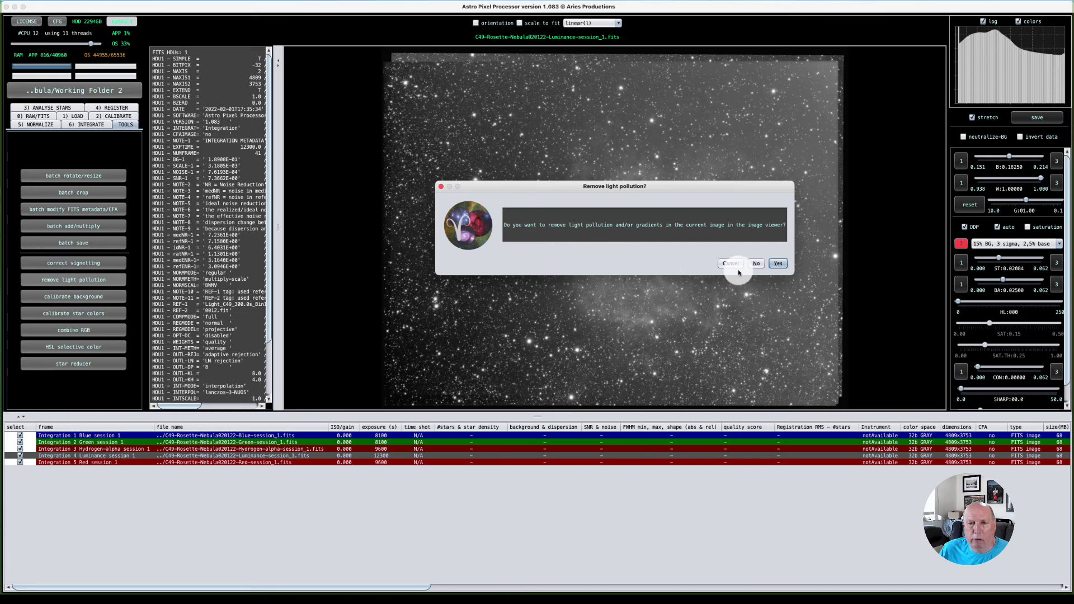
pyautogui.click(781, 264)
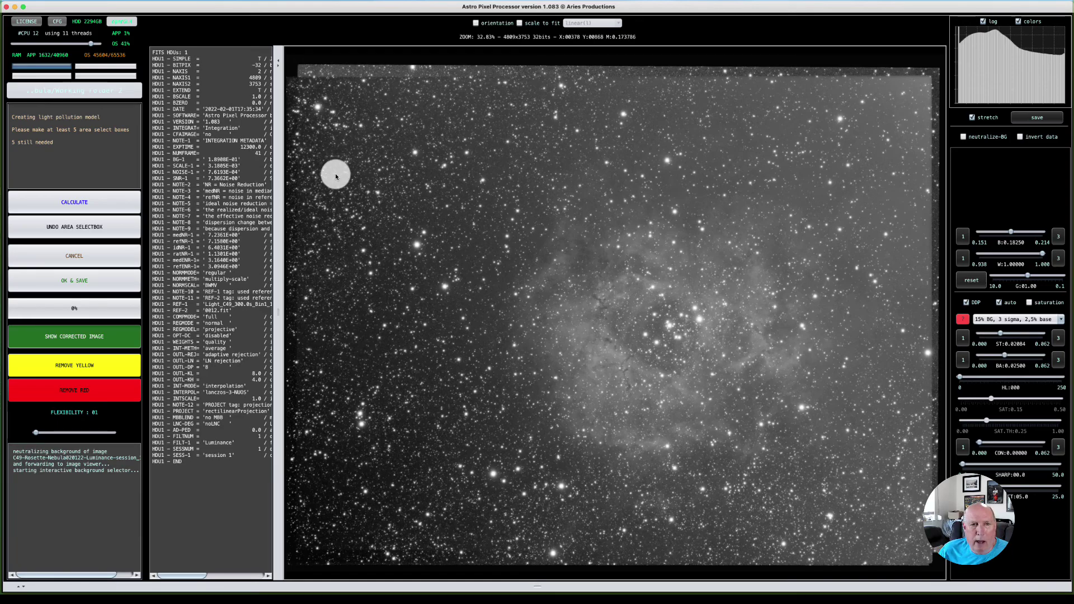
# Mark small background sample boxes on star-sparse areas along the left and lower parts of the Luminance image, away from the nebula.
pyautogui.moveTo(328, 150); pyautogui.dragTo(346, 154)
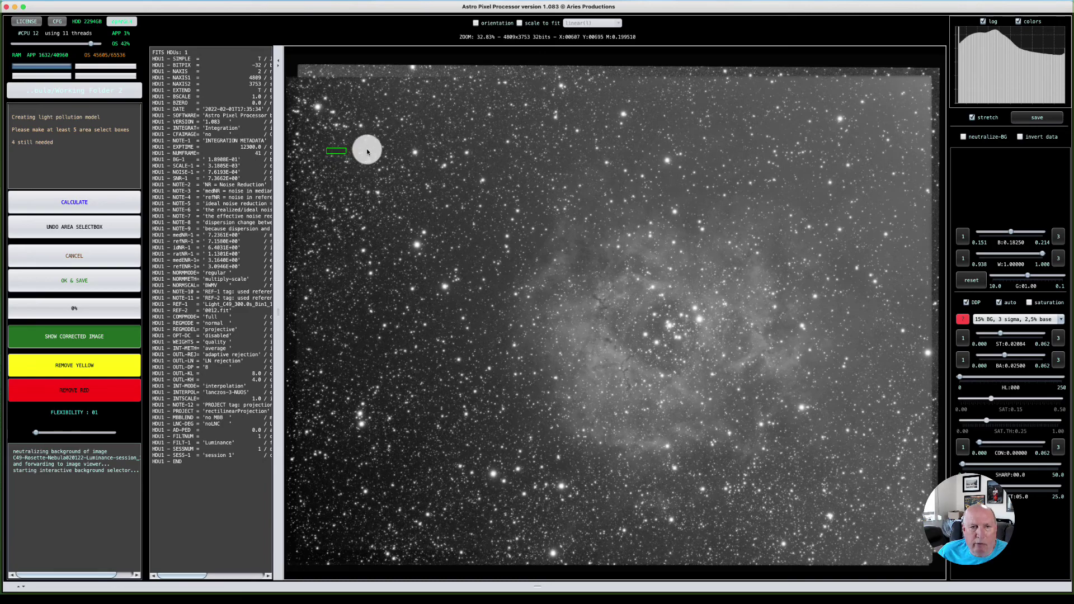
pyautogui.moveTo(415, 210); pyautogui.dragTo(432, 222)
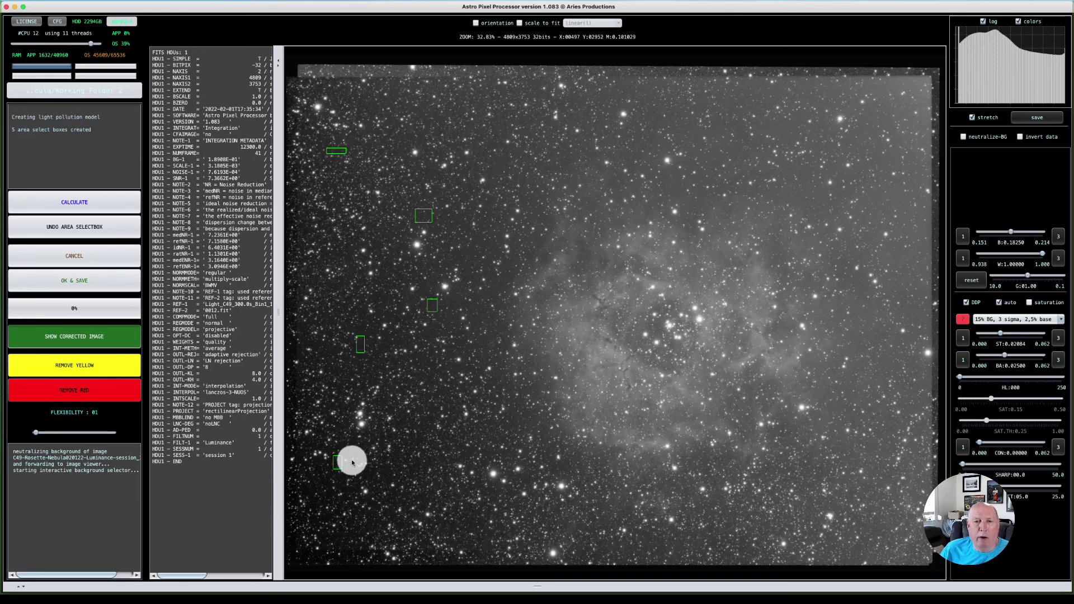
pyautogui.moveTo(412, 462); pyautogui.dragTo(417, 471)
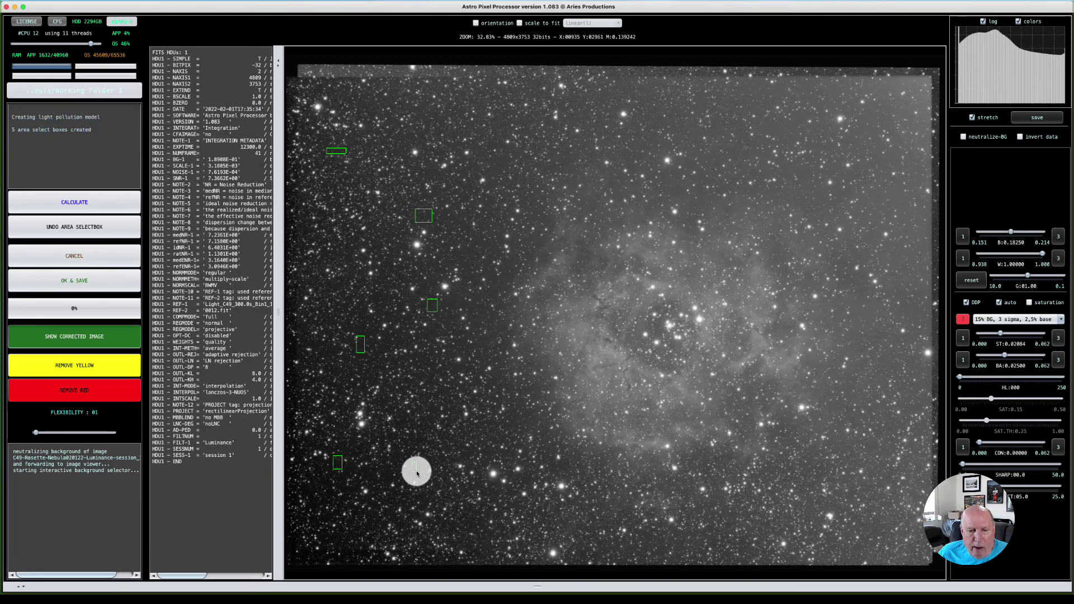
pyautogui.moveTo(464, 517); pyautogui.dragTo(471, 530)
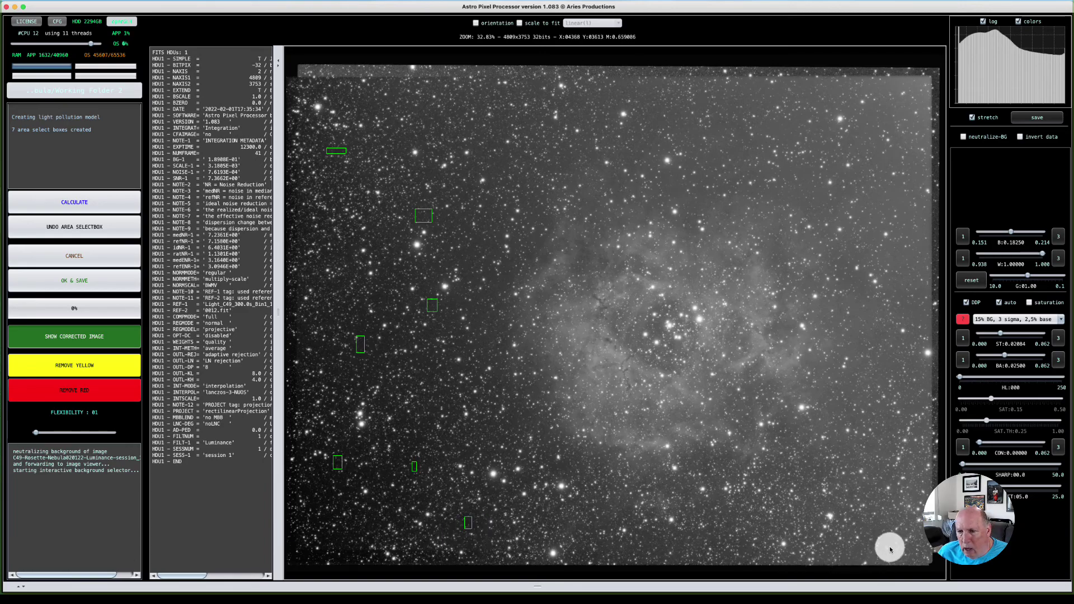
pyautogui.moveTo(891, 523); pyautogui.dragTo(877, 531)
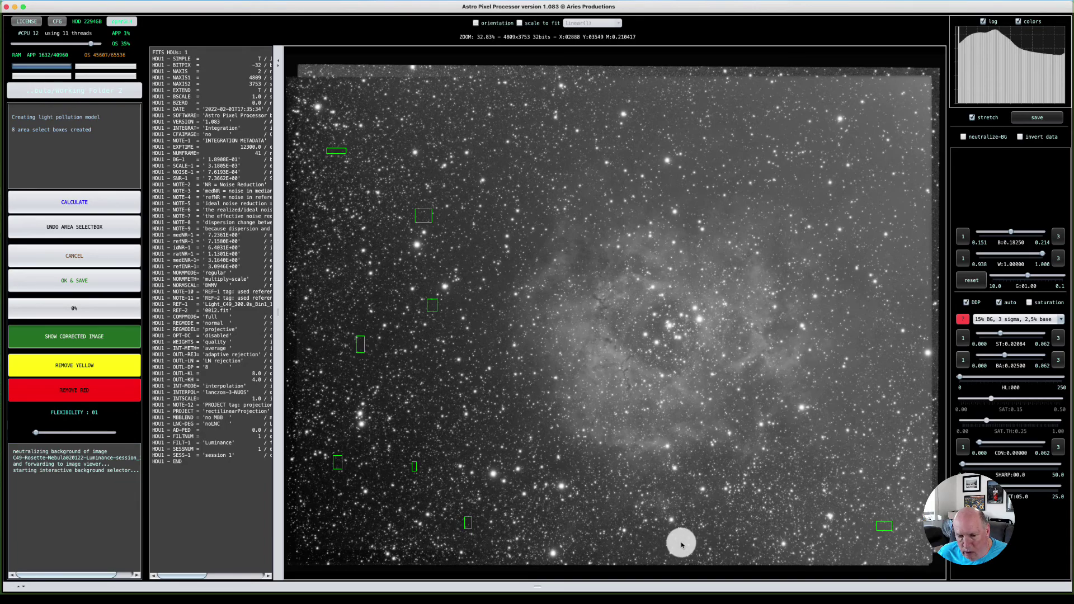
pyautogui.moveTo(676, 556); pyautogui.dragTo(680, 544)
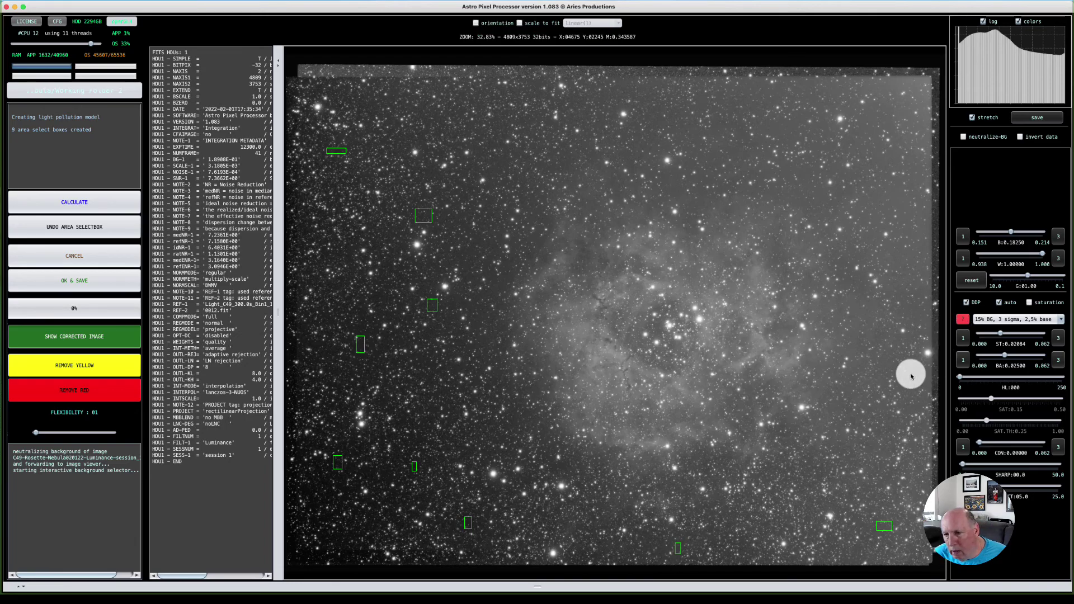
# Add background sample boxes along the right and upper parts of the Luminance image and calculate the light pollution model.
pyautogui.moveTo(900, 373); pyautogui.dragTo(888, 365)
pyautogui.moveTo(911, 300); pyautogui.dragTo(917, 316)
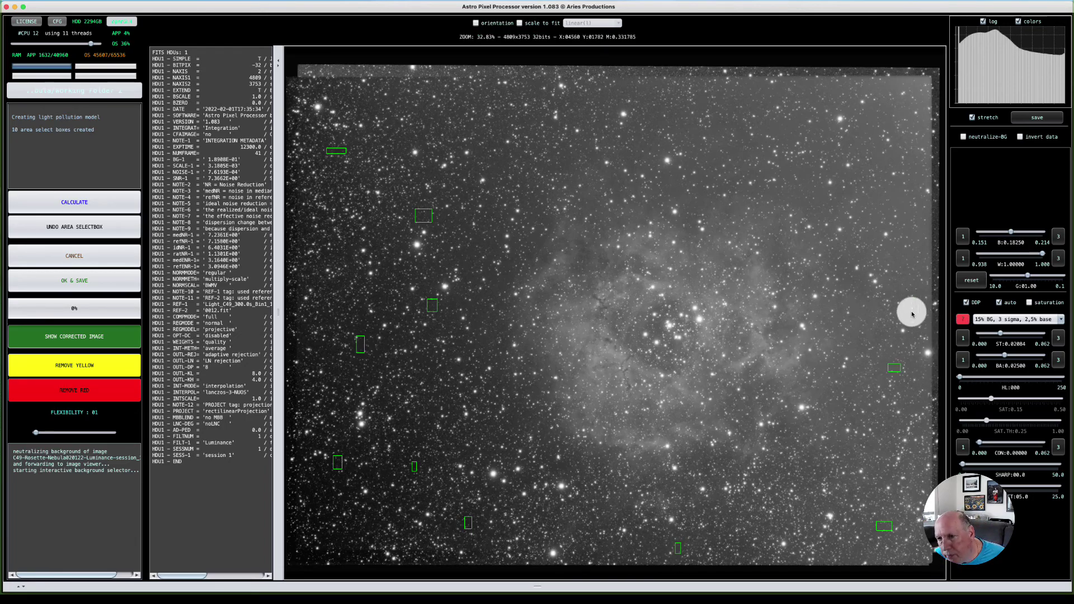
pyautogui.moveTo(894, 250); pyautogui.dragTo(903, 258)
pyautogui.moveTo(889, 156); pyautogui.dragTo(895, 162)
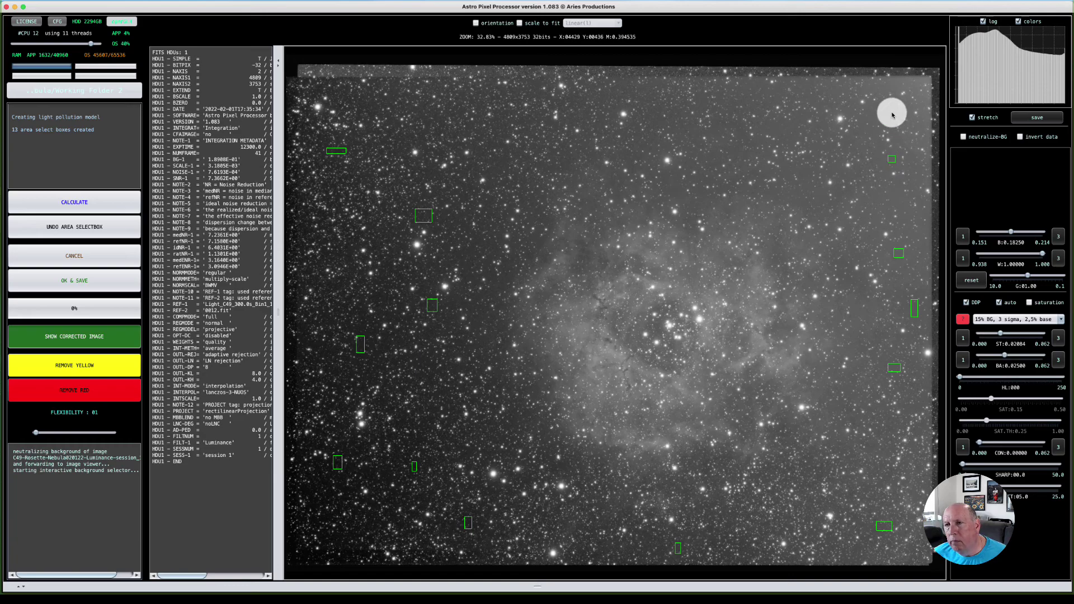
pyautogui.moveTo(780, 123); pyautogui.dragTo(793, 130)
pyautogui.moveTo(640, 91); pyautogui.dragTo(652, 99)
pyautogui.moveTo(498, 160); pyautogui.dragTo(505, 168)
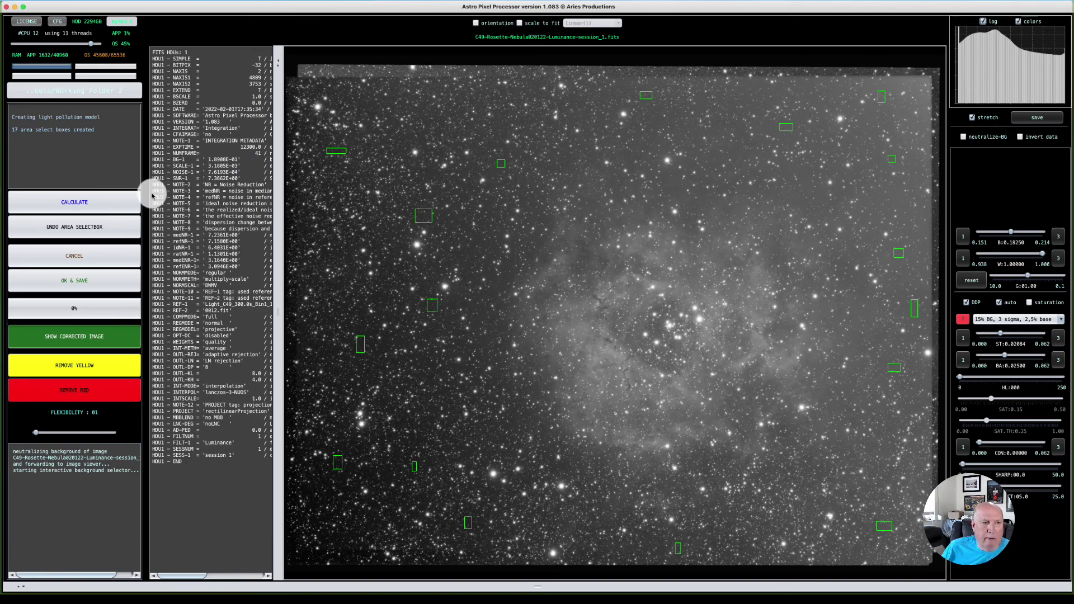
pyautogui.click(87, 206)
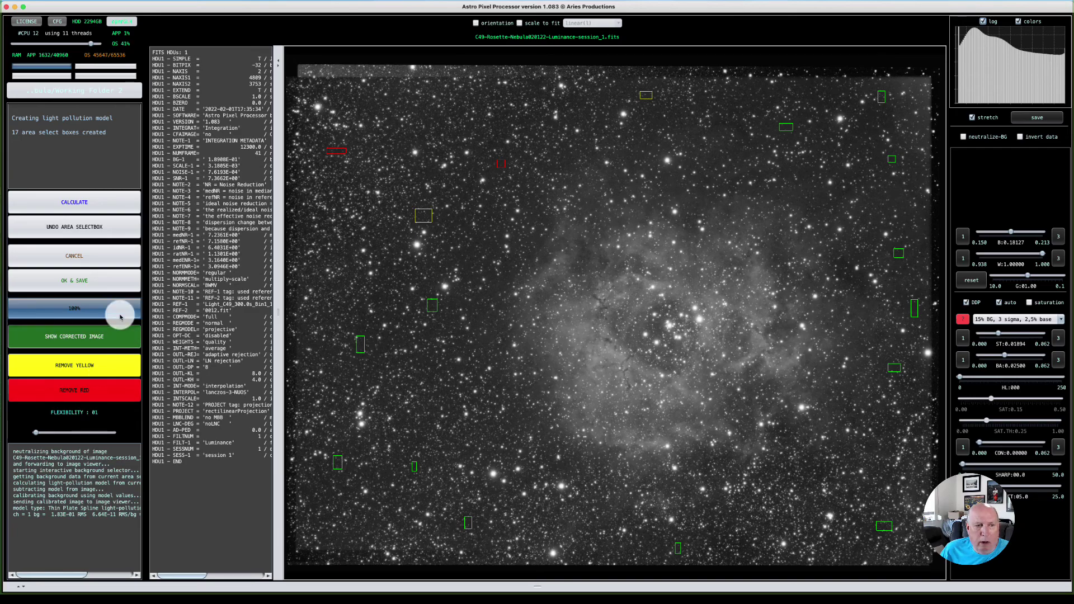
# Replace the red and yellow sample boxes with new ones drawn close beside them and recalculate the light pollution model.
pyautogui.click(355, 142)
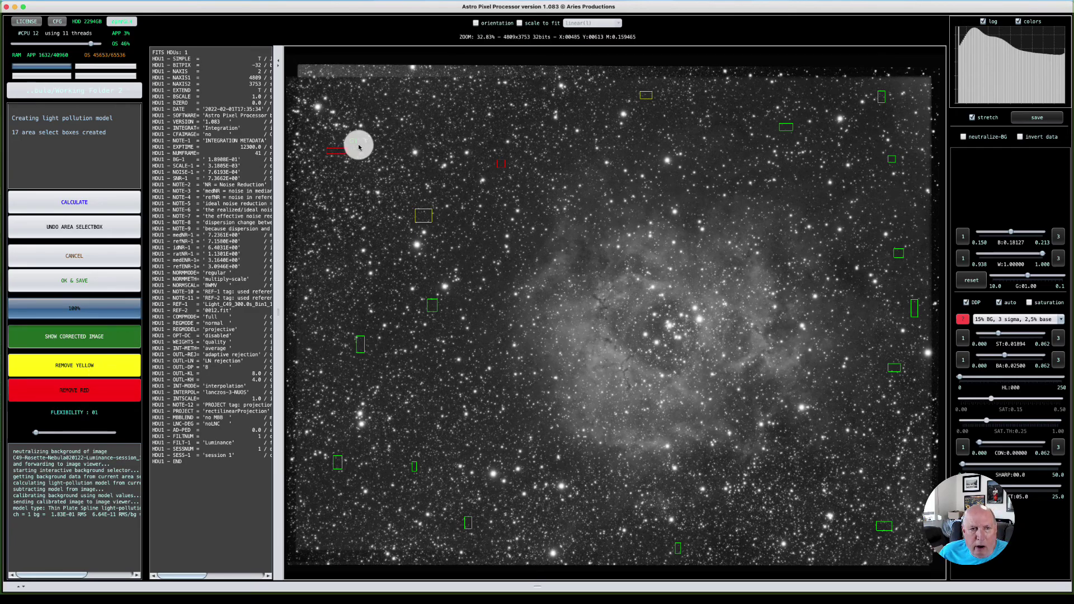
pyautogui.click(497, 174)
pyautogui.click(648, 110)
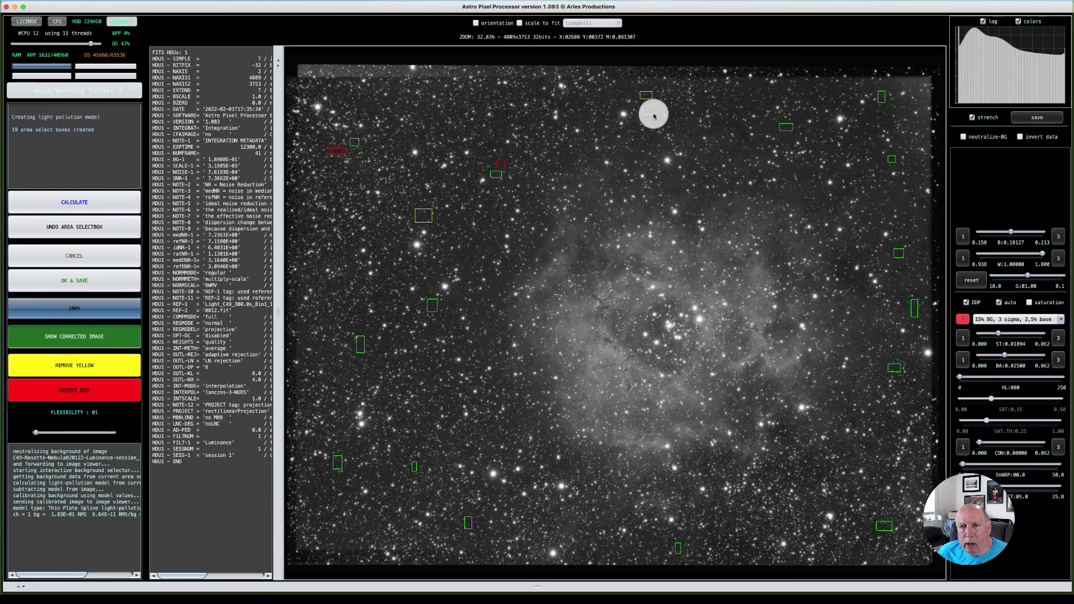
pyautogui.click(418, 202)
pyautogui.click(70, 393)
pyautogui.click(84, 361)
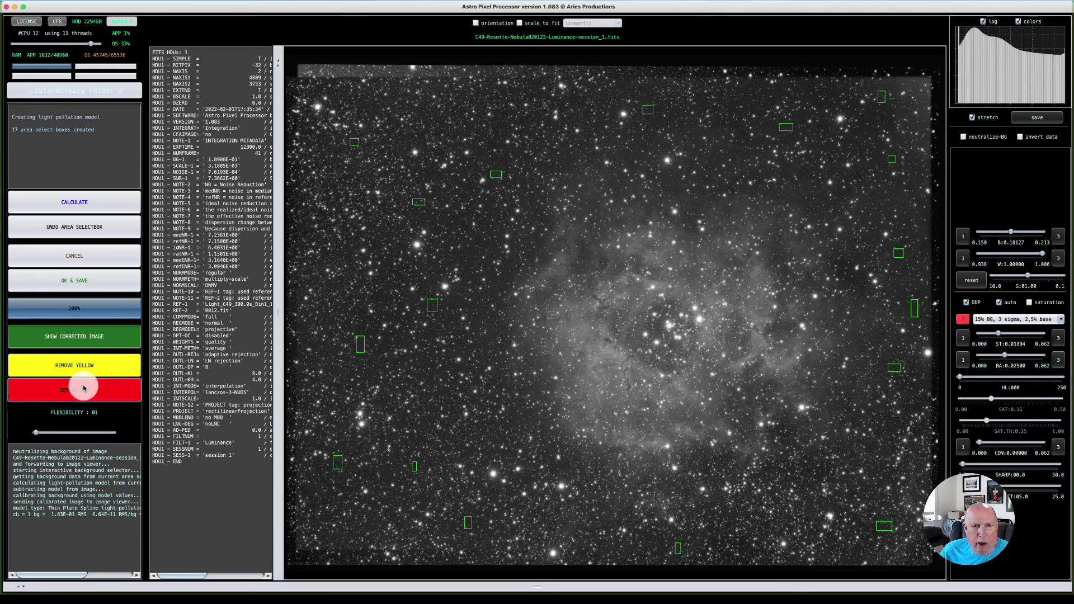
pyautogui.click(83, 203)
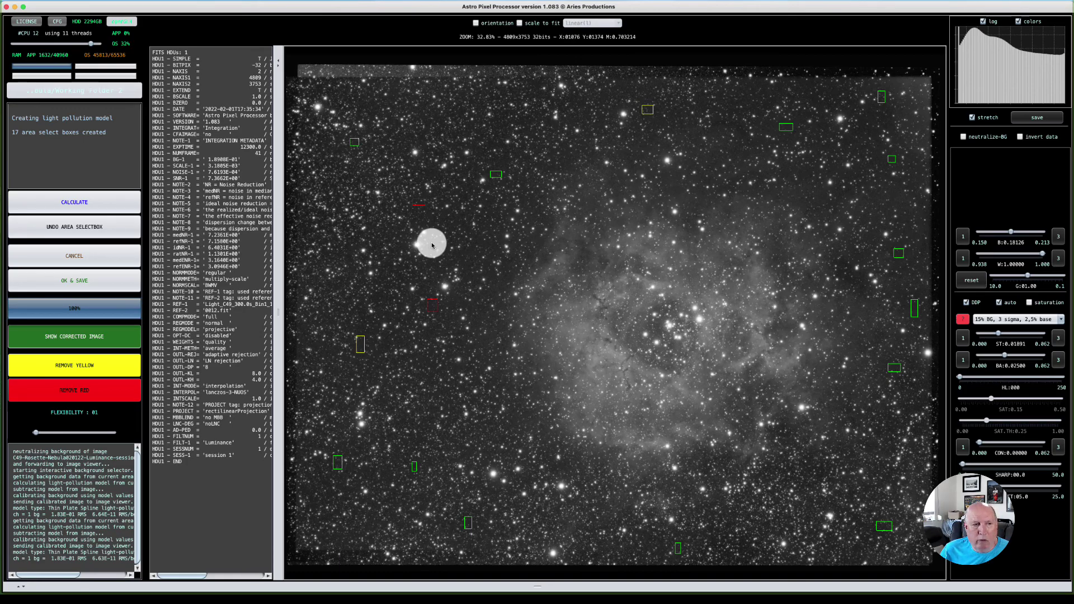
# Accept the correction, save it in Working Folder 2 as C49-Rosette-Nebula020122-Luminance-session_1-lpc, and select the processed Luminance entry.
pyautogui.click(97, 285)
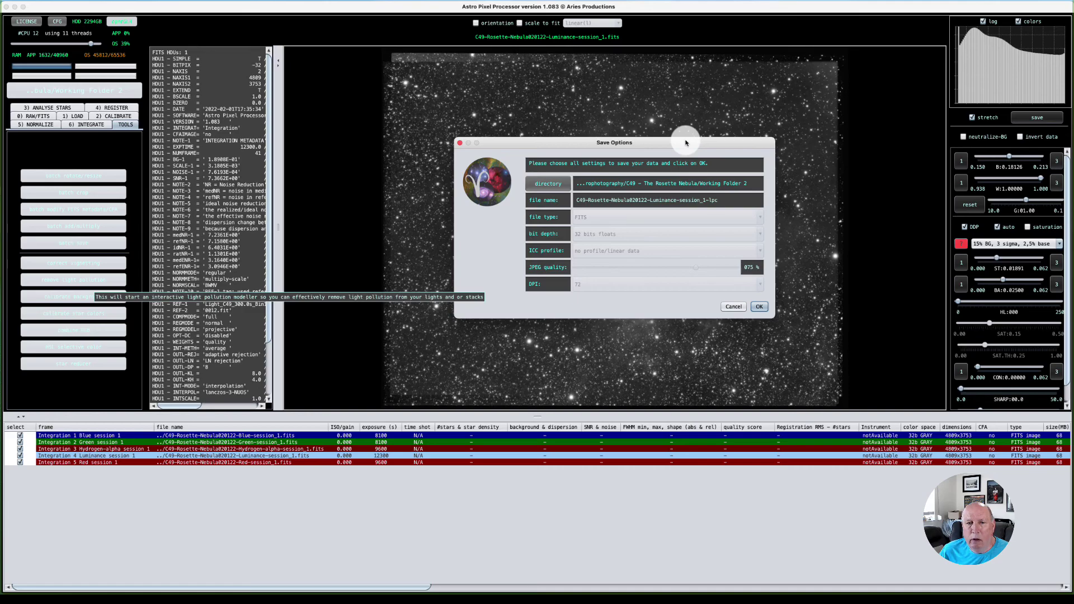
pyautogui.moveTo(686, 142); pyautogui.dragTo(664, 122)
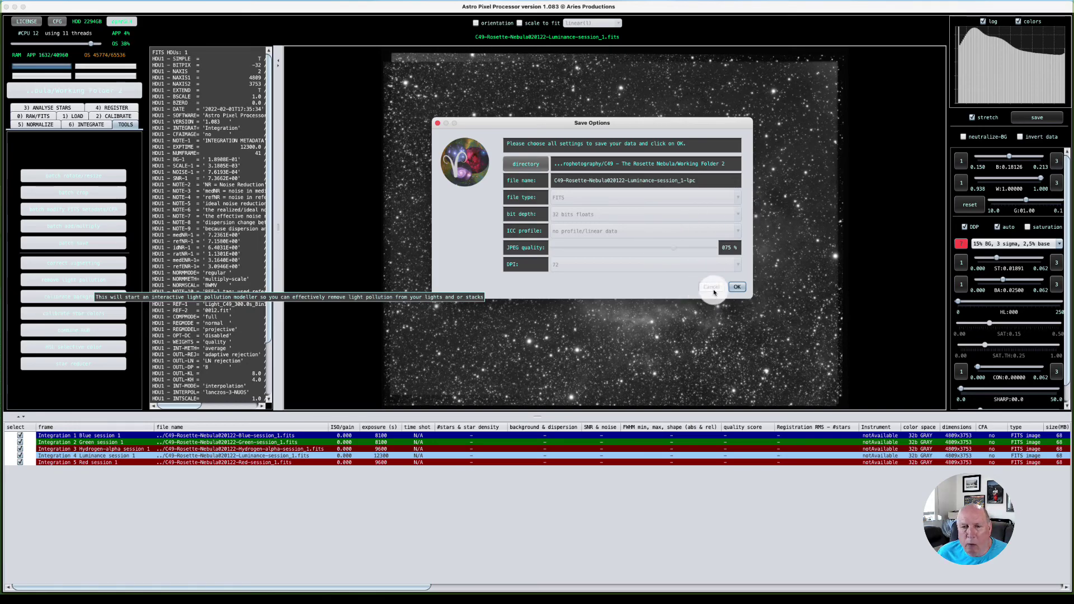
pyautogui.click(738, 287)
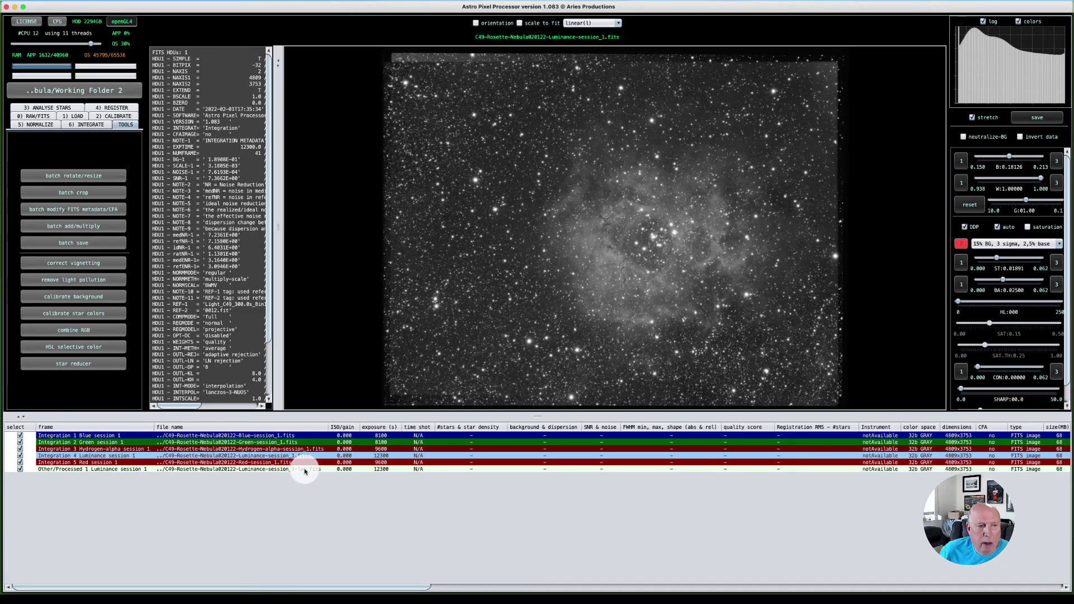
pyautogui.click(274, 470)
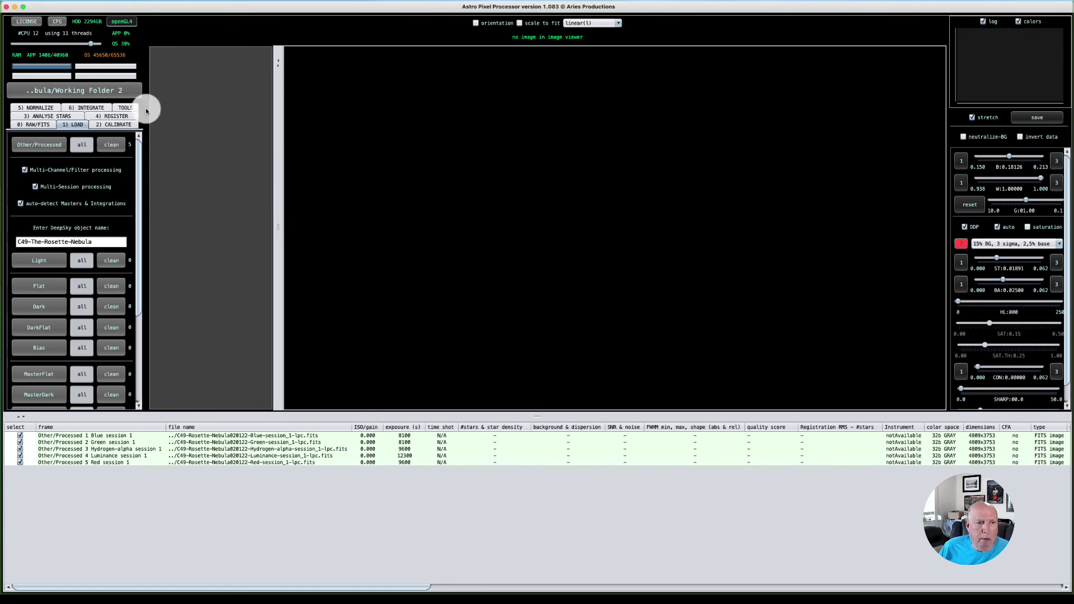
# Start an RGB combination and add the -lpc files for Blue, Green, Hydrogen-alpha, Luminance and Red from Working Folder 2.
pyautogui.click(124, 108)
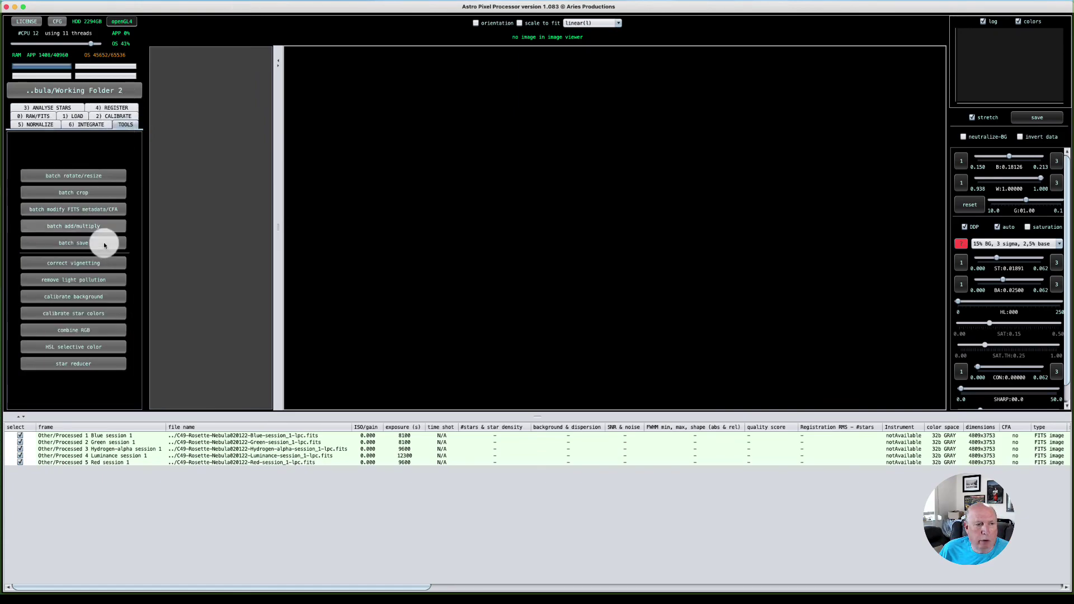
pyautogui.click(100, 332)
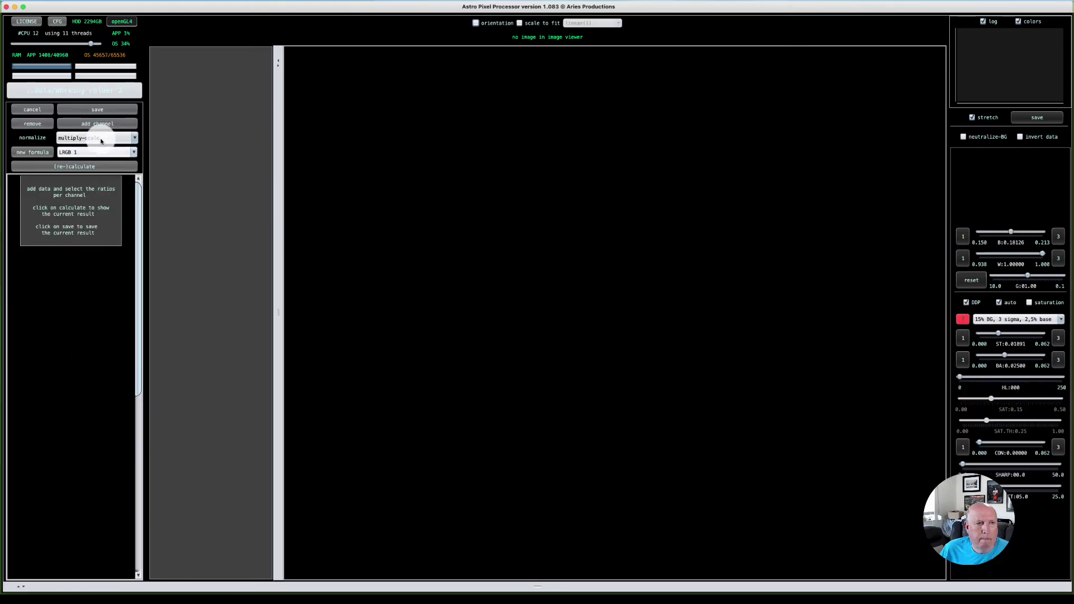
pyautogui.click(100, 124)
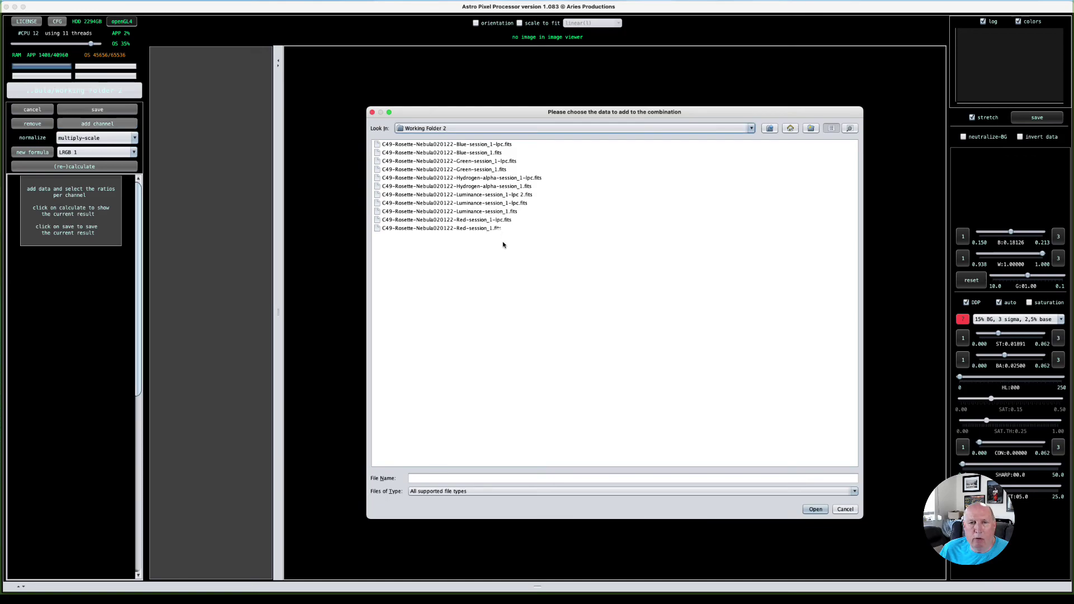
pyautogui.click(479, 145)
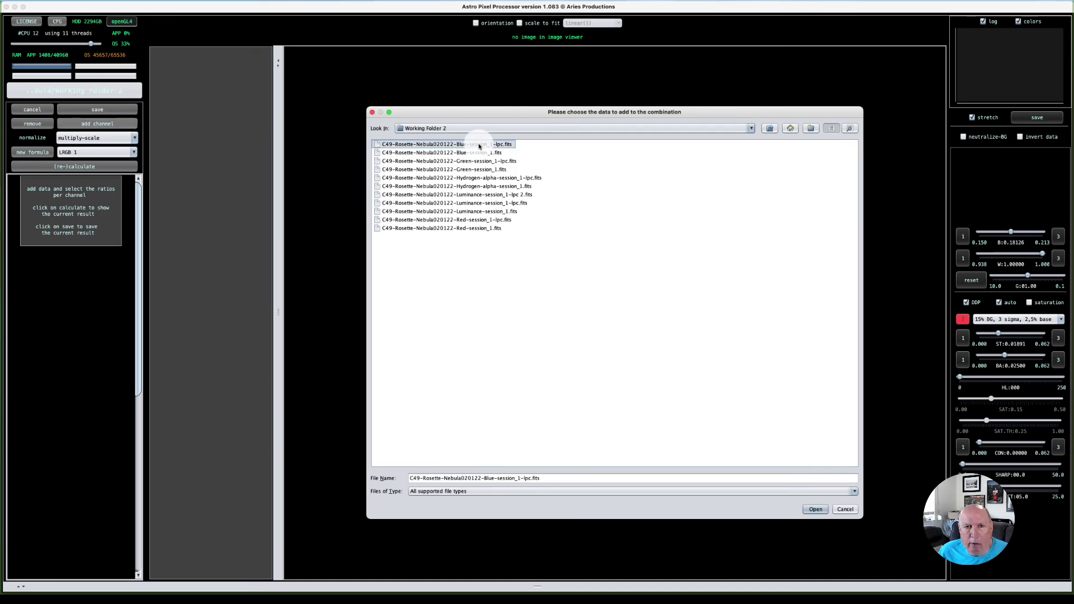
pyautogui.keyDown('super'); pyautogui.click(483, 162); pyautogui.keyUp('super')
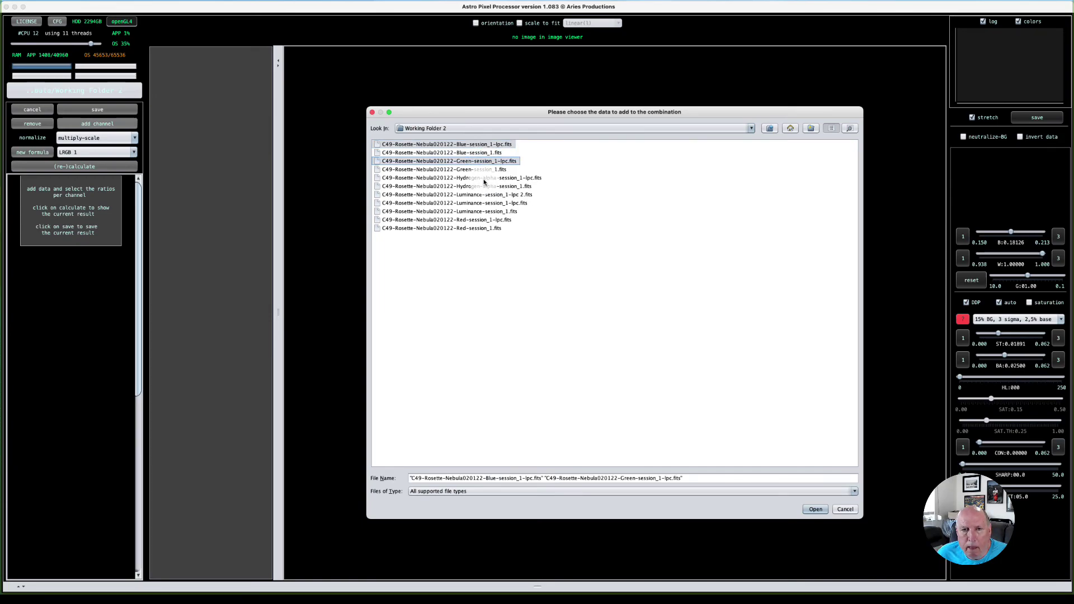
pyautogui.keyDown('super'); pyautogui.click(485, 178); pyautogui.keyUp('super')
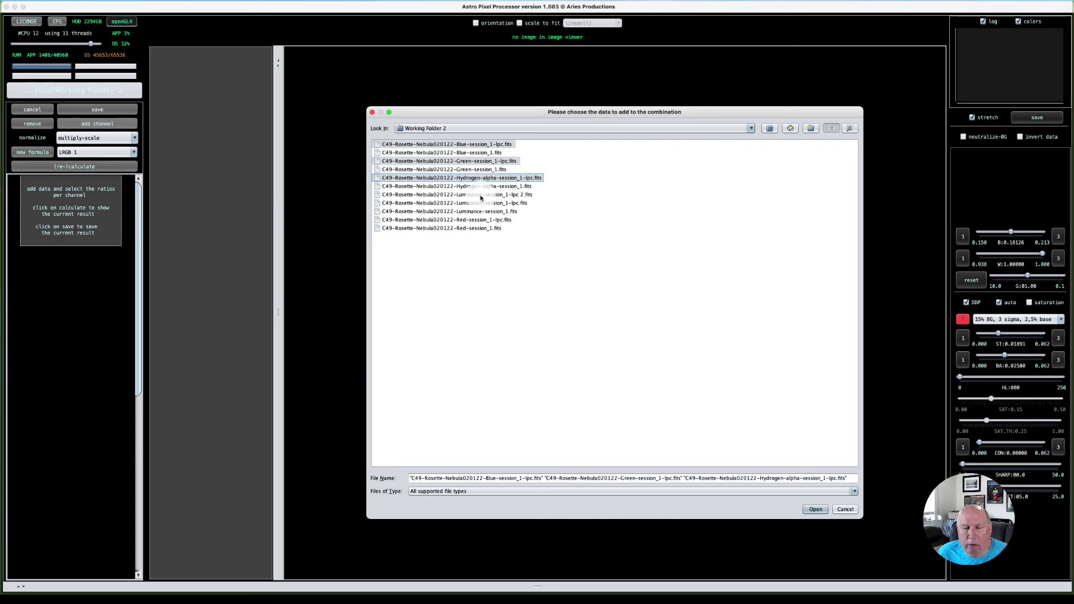
pyautogui.keyDown('super'); pyautogui.click(483, 203); pyautogui.keyUp('super')
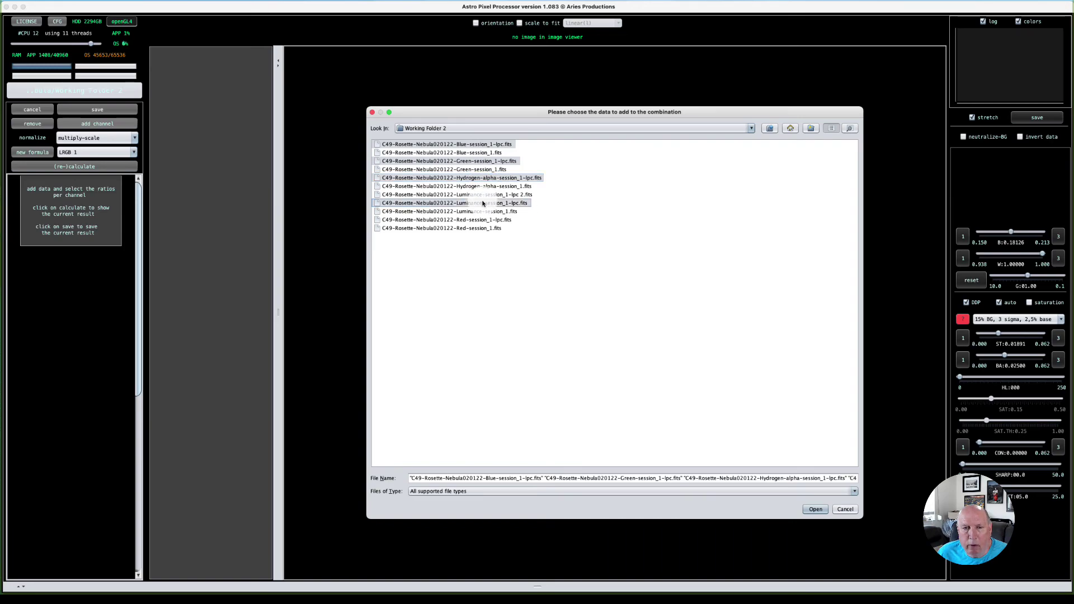
pyautogui.keyDown('super'); pyautogui.click(472, 221); pyautogui.keyUp('super')
pyautogui.click(815, 509)
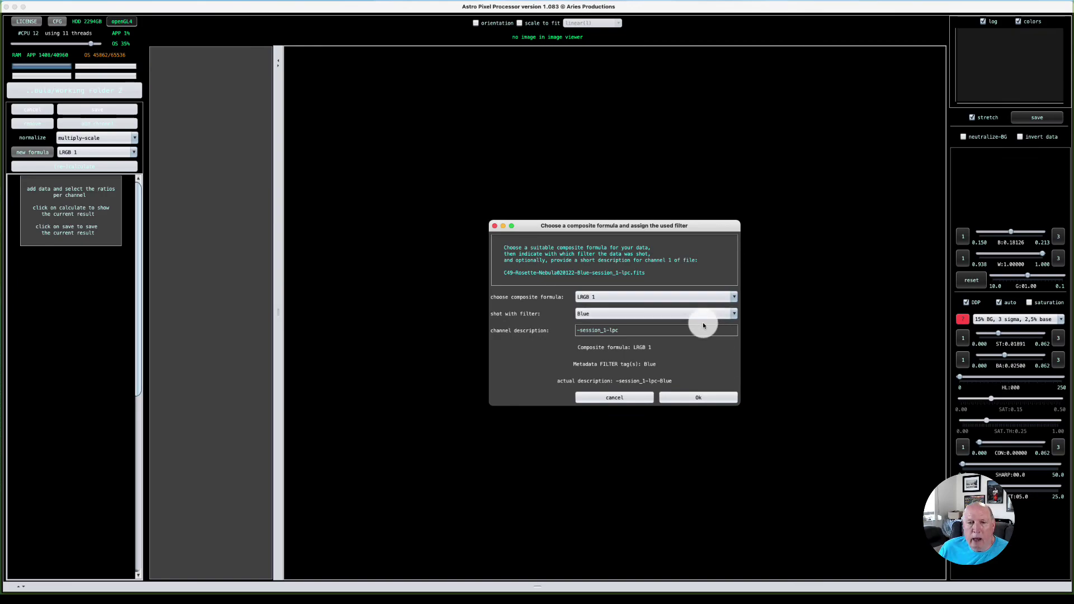
# Choose the LHaRGB 2 composite formula and confirm the Blue file's assignment to the Blue filter.
pyautogui.click(733, 298)
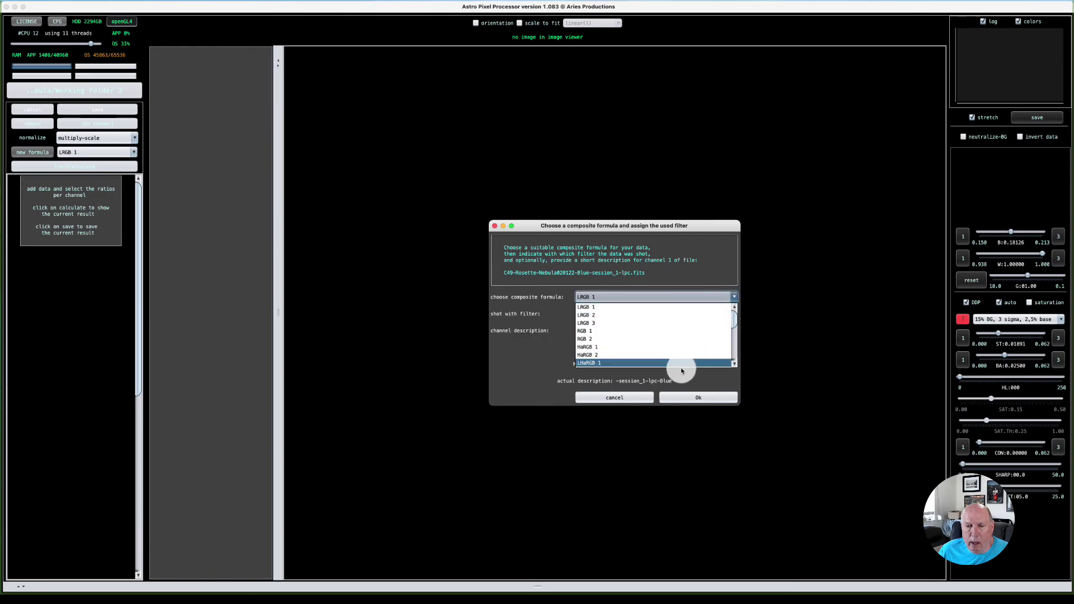
pyautogui.scroll(-2, 736, 362)
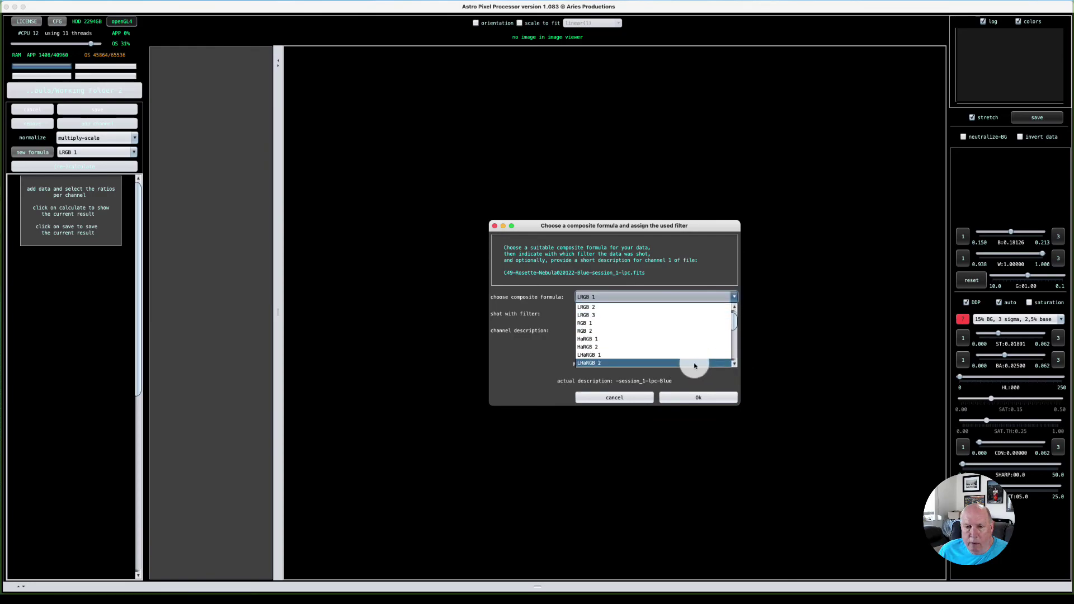
pyautogui.click(660, 363)
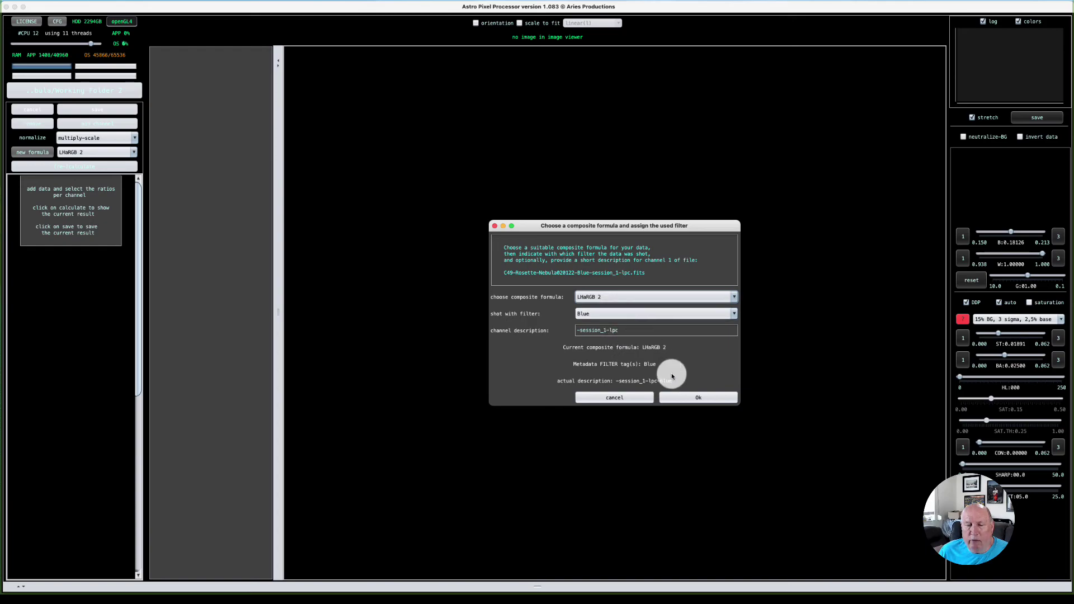
pyautogui.click(695, 402)
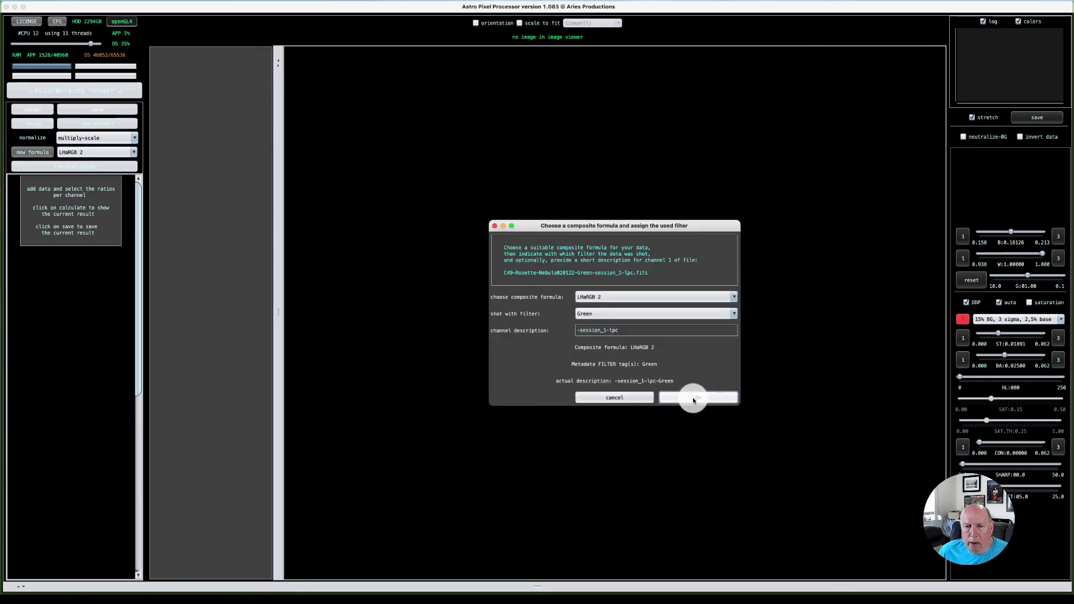
# Confirm the filter assignments of the remaining Green, Hydrogen alpha, Luminance and Red files for the LHaRGB 2 formula.
pyautogui.click(693, 398)
pyautogui.click(693, 397)
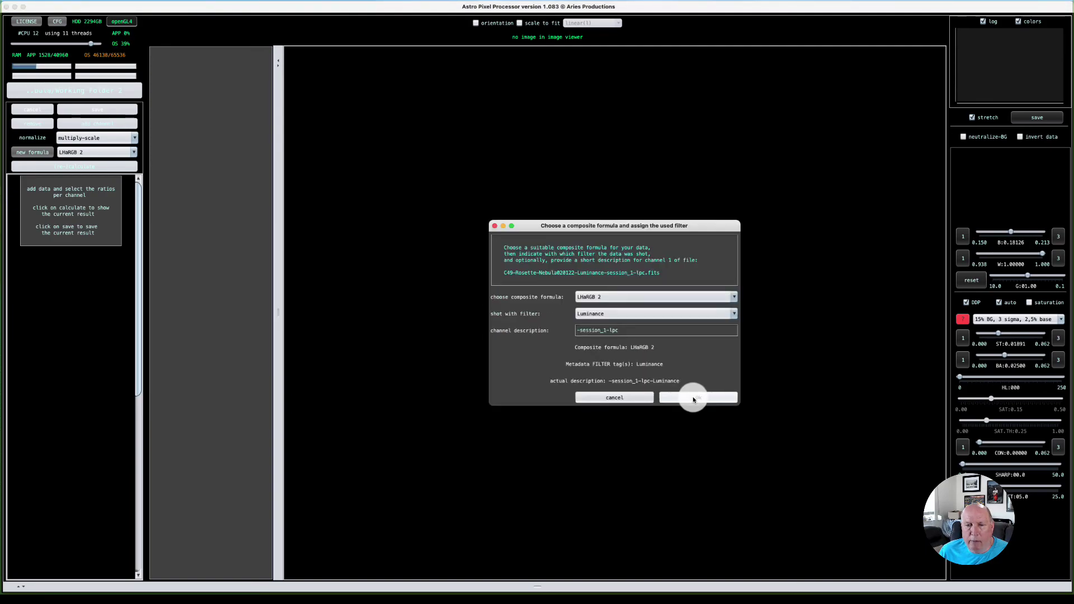
pyautogui.click(693, 398)
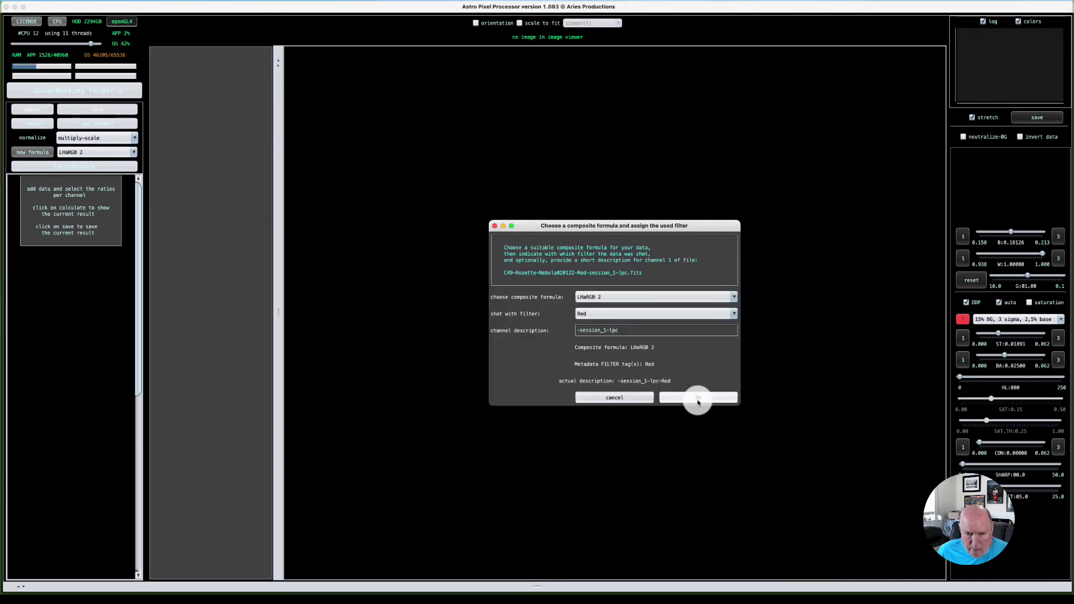
pyautogui.click(697, 402)
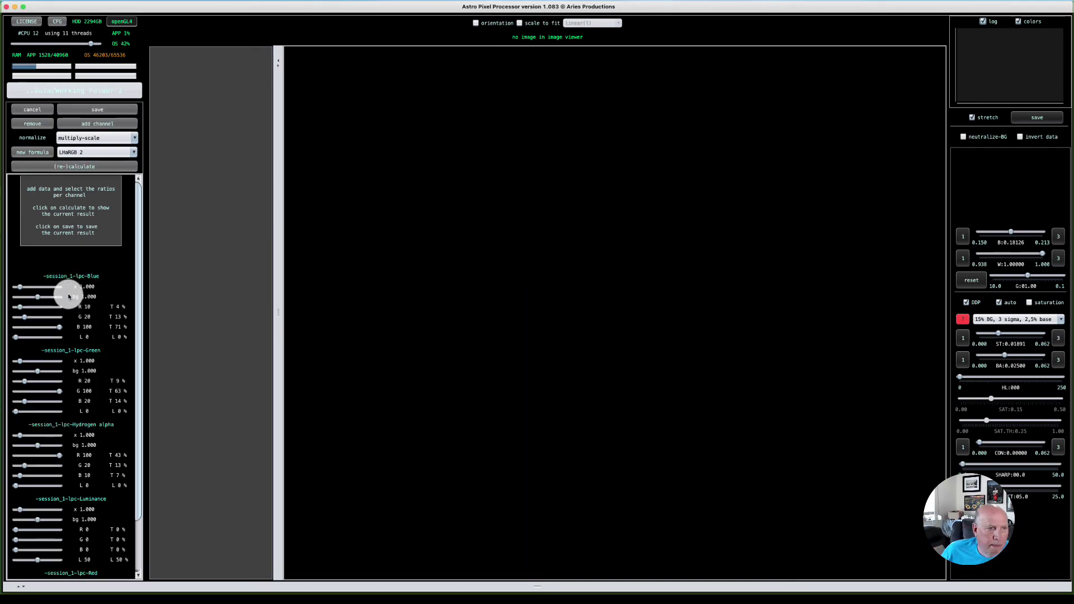
# Review the channel ratios, calculate the LHaRGB 2 composite and enable saturation for its preview.
pyautogui.scroll(-3, 141, 330)
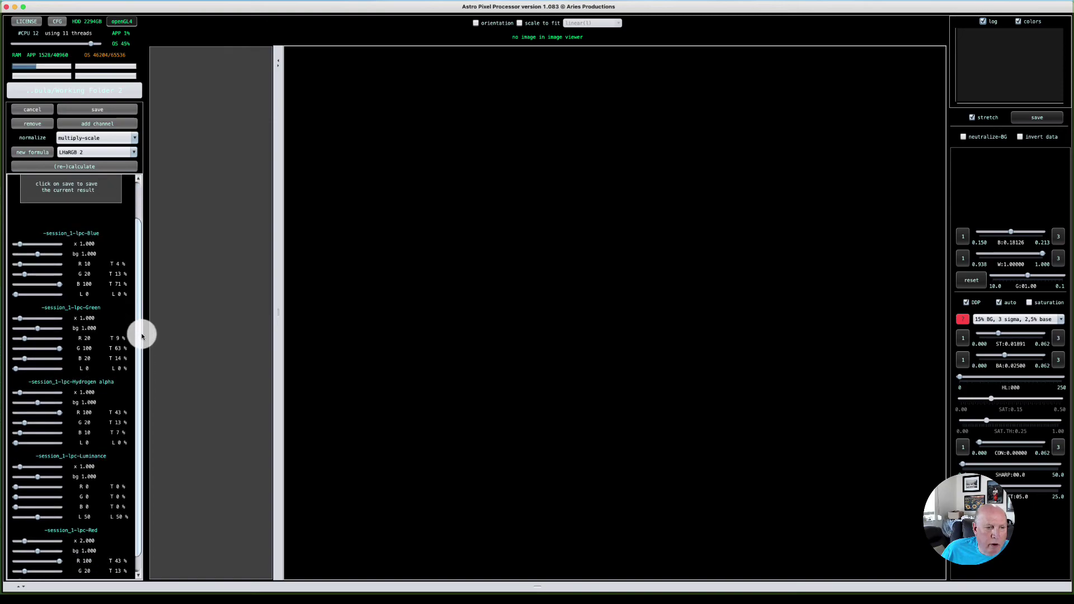
pyautogui.scroll(-1, 141, 343)
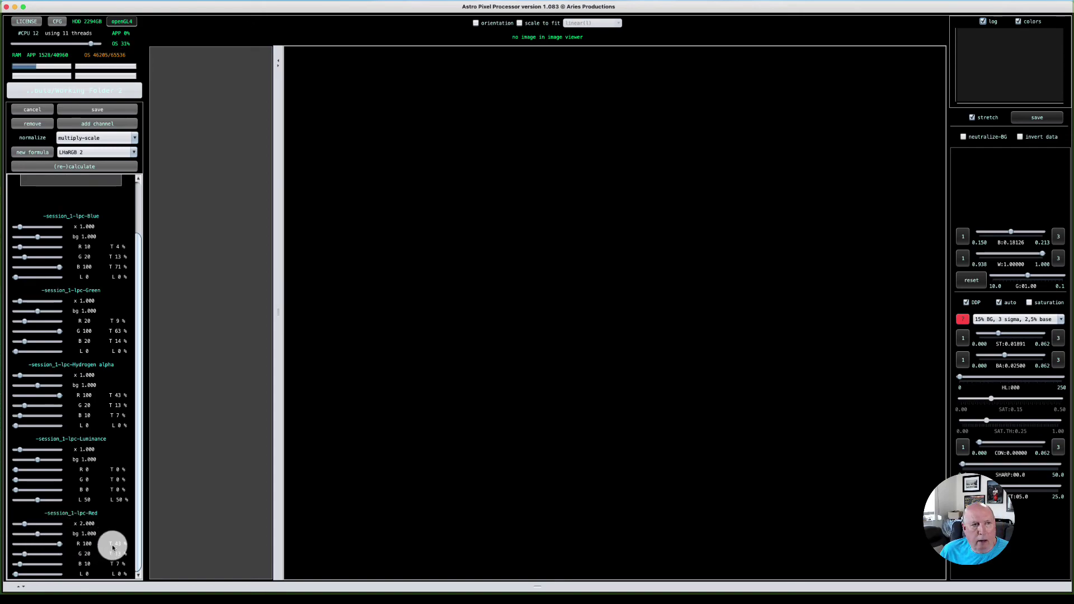
pyautogui.moveTo(138, 414); pyautogui.dragTo(139, 338)
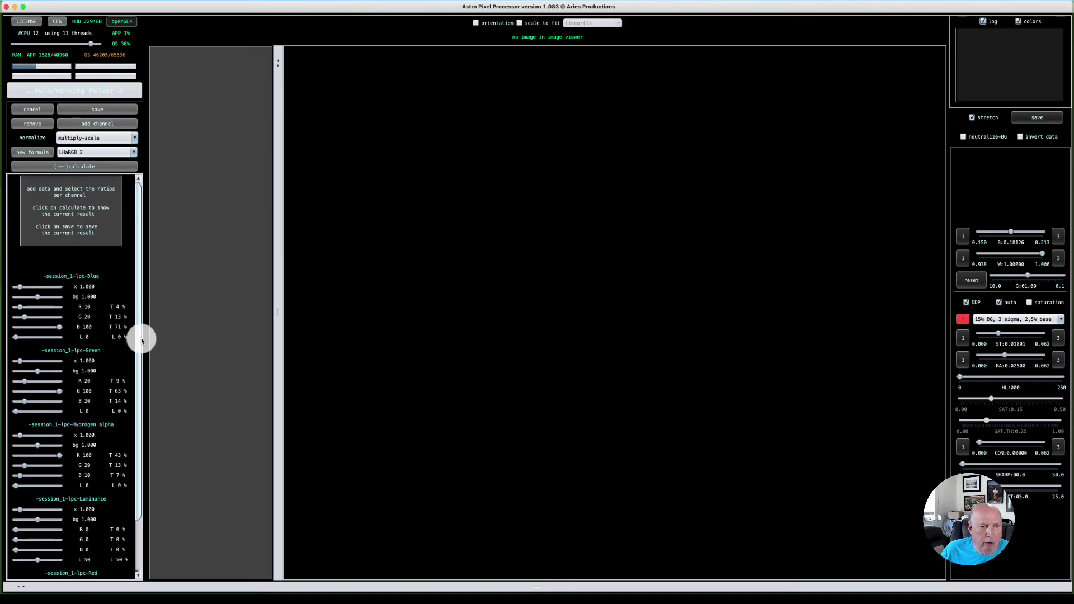
pyautogui.click(101, 170)
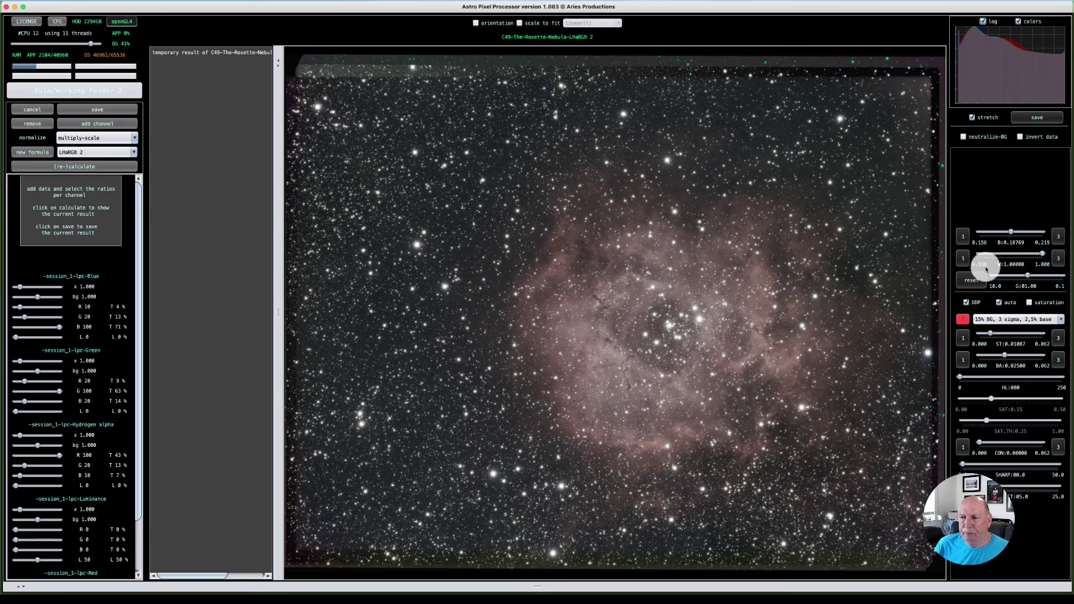
pyautogui.click(1028, 301)
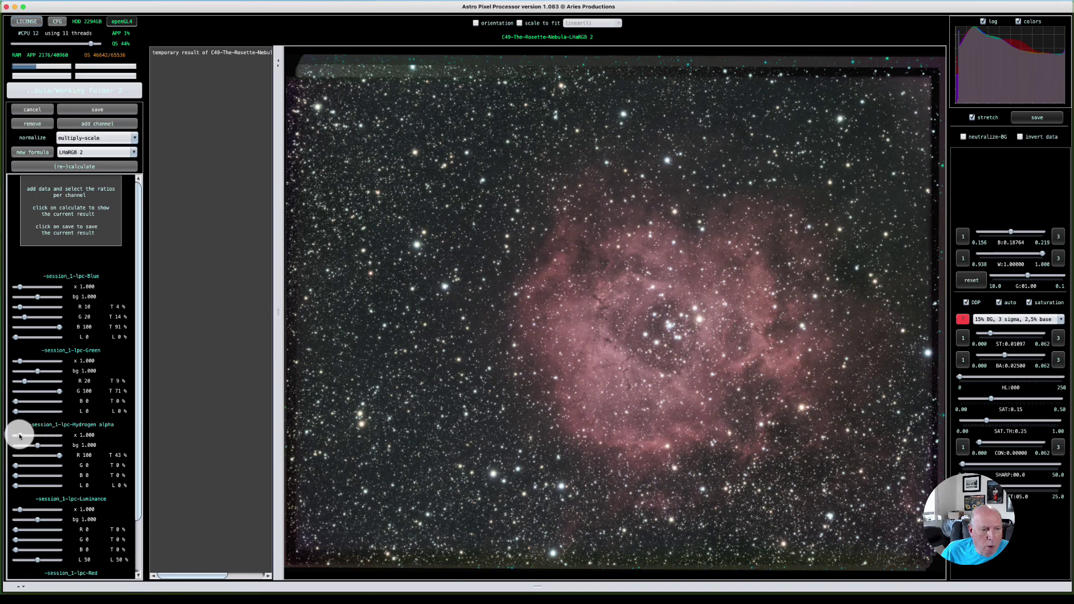
# Raise the Hydrogen alpha channel's multiplier to about 1.827 and recalculate the composite.
pyautogui.moveTo(20, 436); pyautogui.dragTo(23, 436)
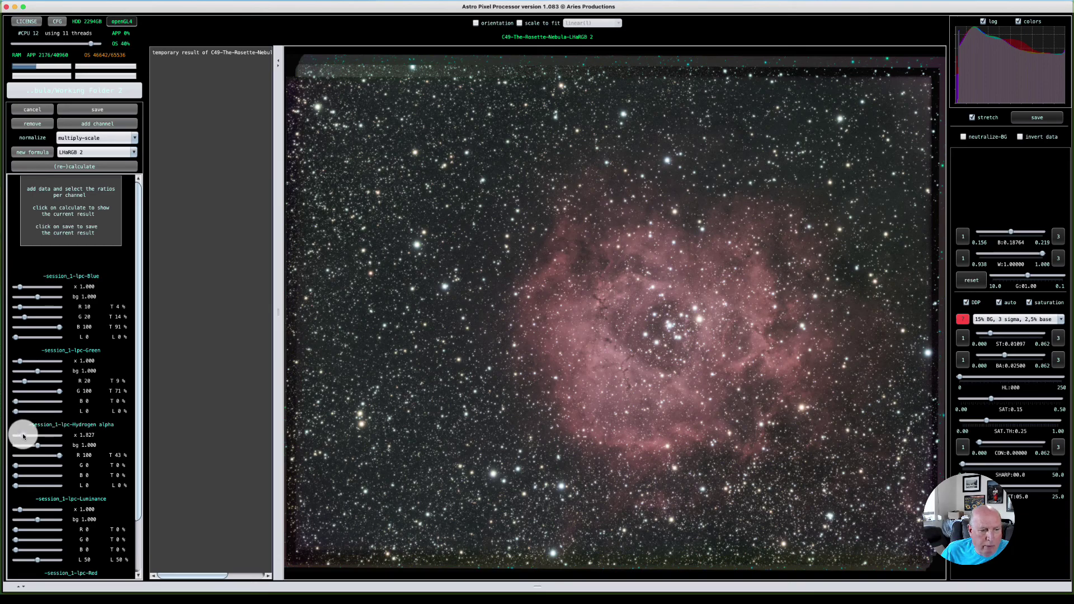
pyautogui.click(104, 168)
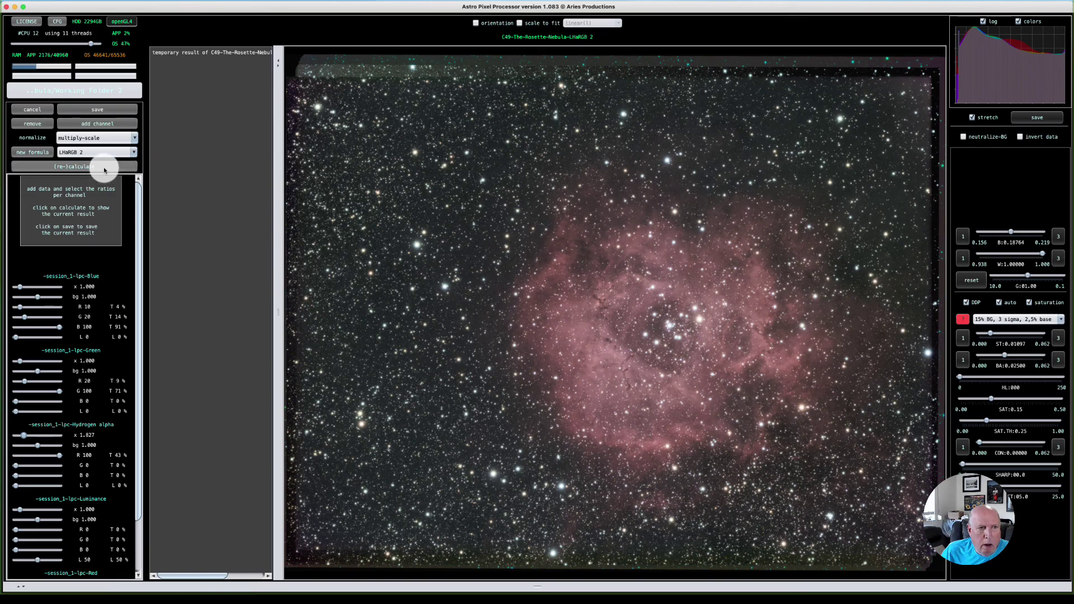
pyautogui.click(104, 168)
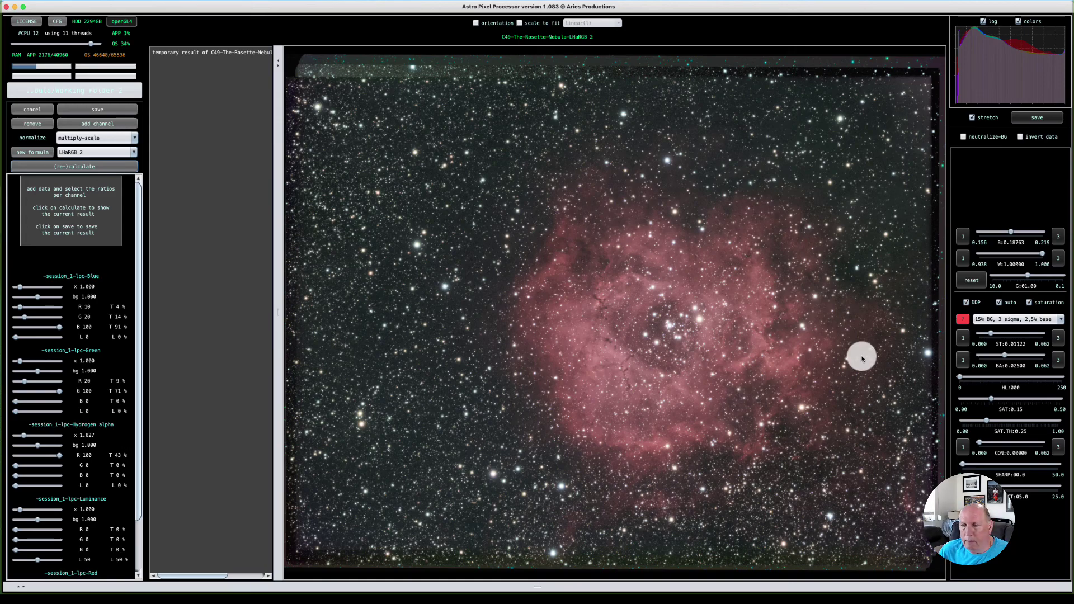
# Try a finer black point range, darken the background strongly and ease the black point back to about 0.18874.
pyautogui.click(1058, 236)
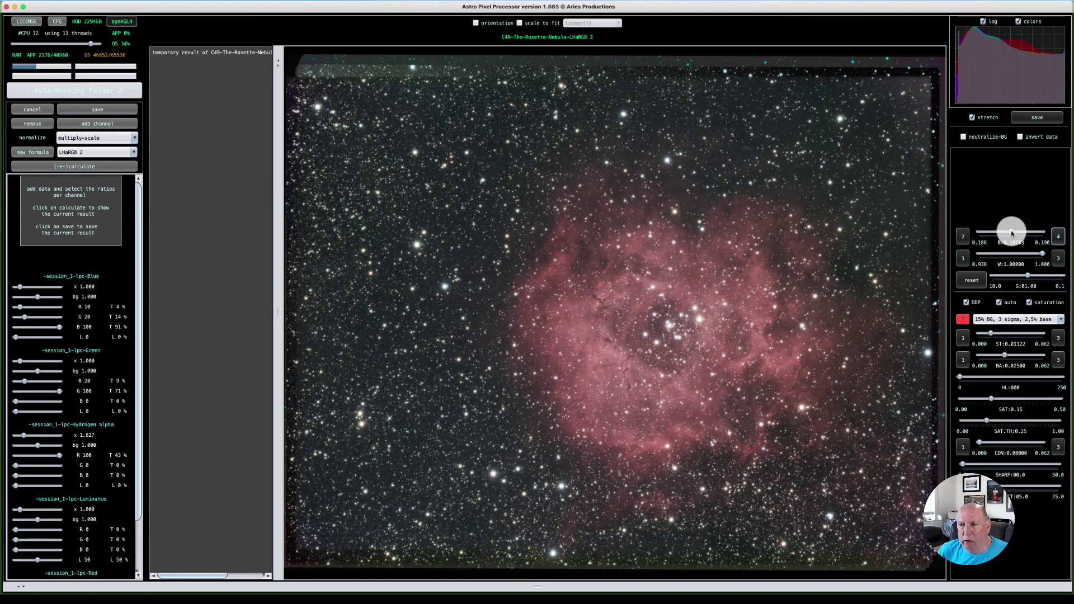
pyautogui.moveTo(1011, 233); pyautogui.dragTo(1016, 234)
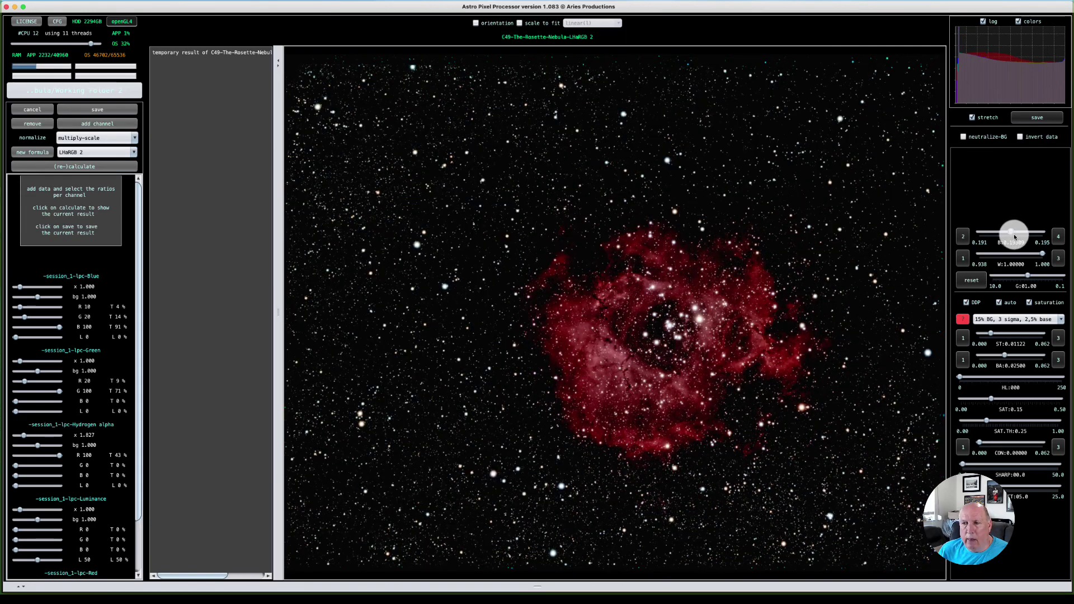
pyautogui.moveTo(1011, 233); pyautogui.dragTo(1006, 233)
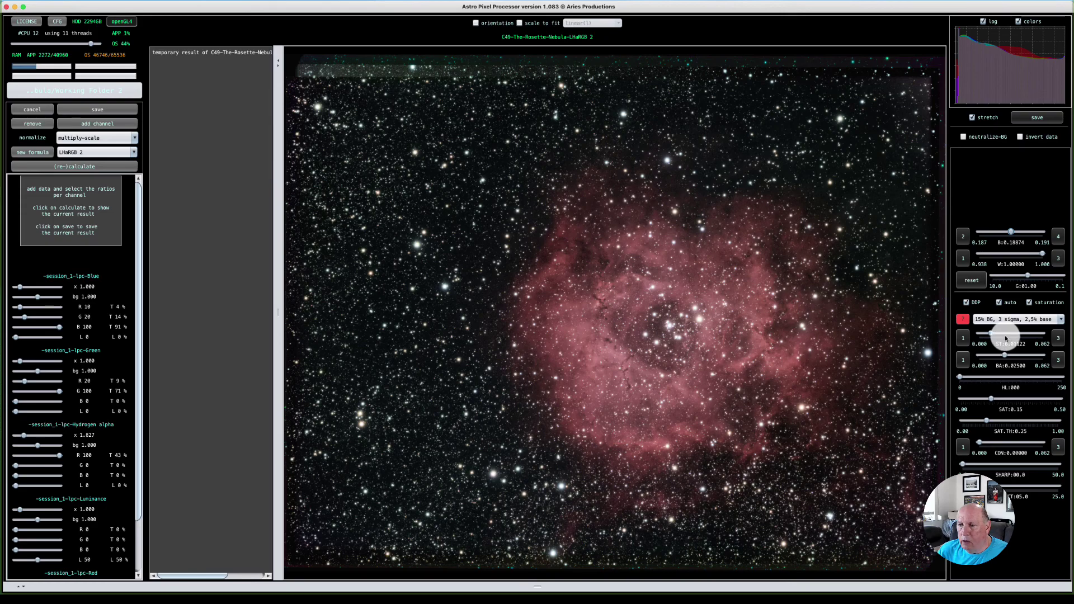
# Test the 30% BG, 2 sigma, 0,0% base stretch preset and settle on 15% BG, 3 sigma, 0,0% base.
pyautogui.click(1061, 320)
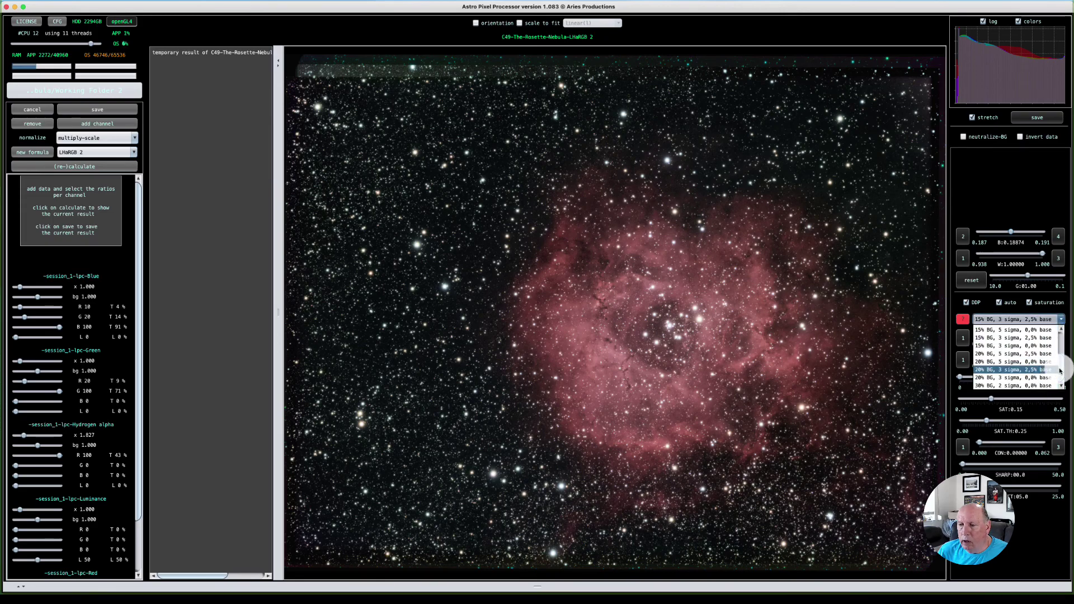
pyautogui.click(1037, 386)
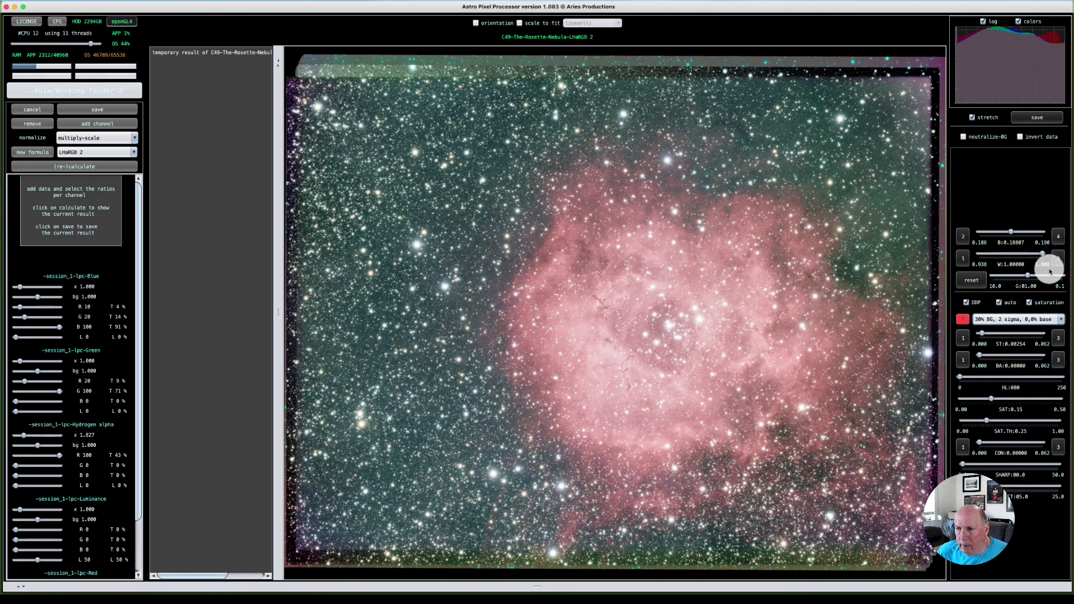
pyautogui.click(1059, 319)
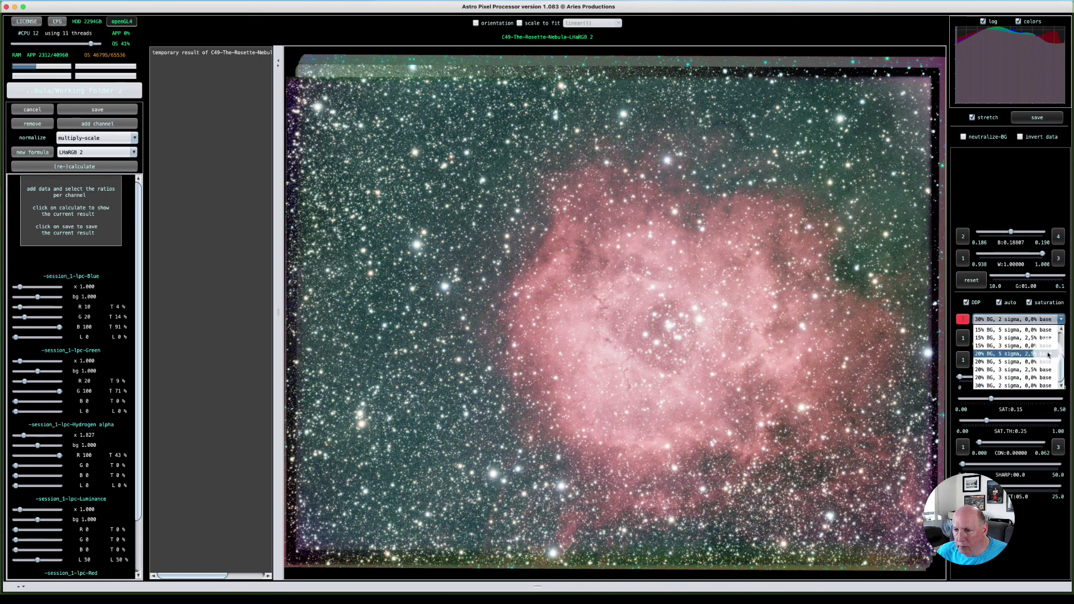
pyautogui.click(1001, 346)
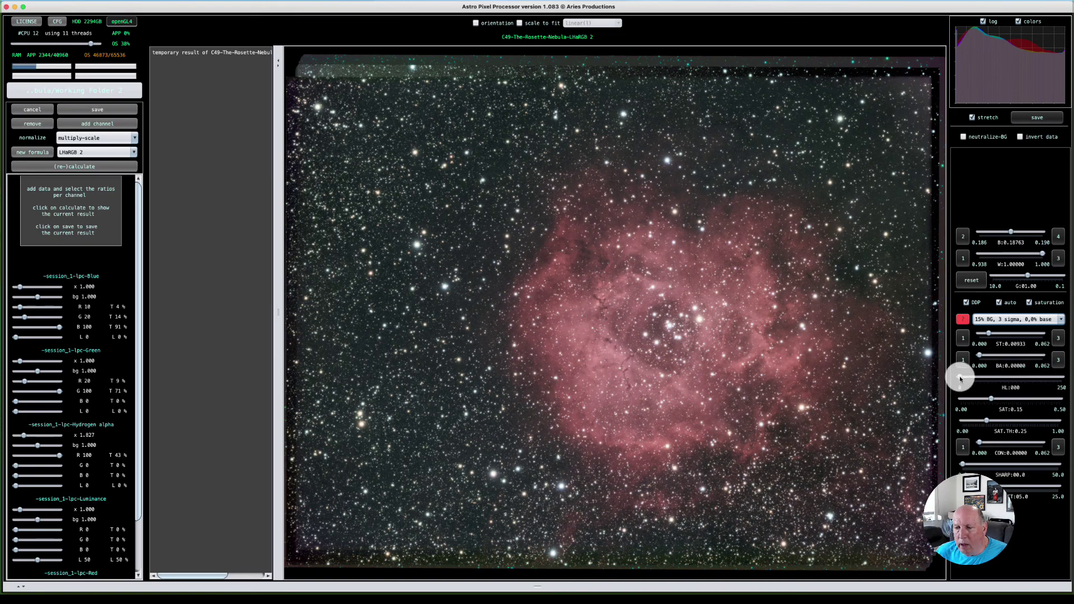
# Try highlight (HL) values of about 201 and 123 and return the setting to 0.
pyautogui.moveTo(961, 378); pyautogui.dragTo(1042, 380)
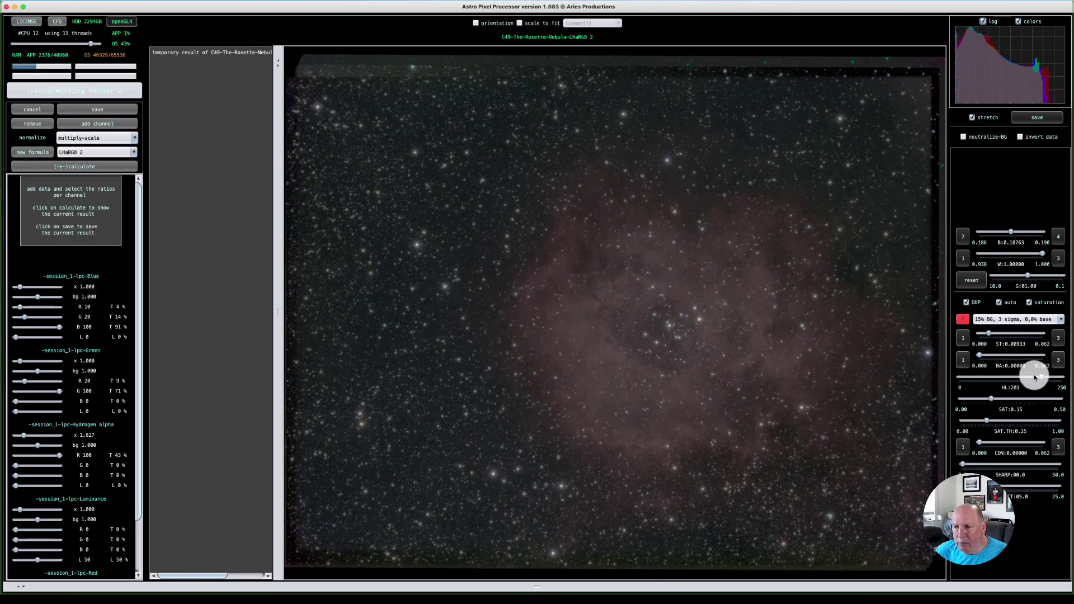
pyautogui.moveTo(1035, 378); pyautogui.dragTo(1010, 376)
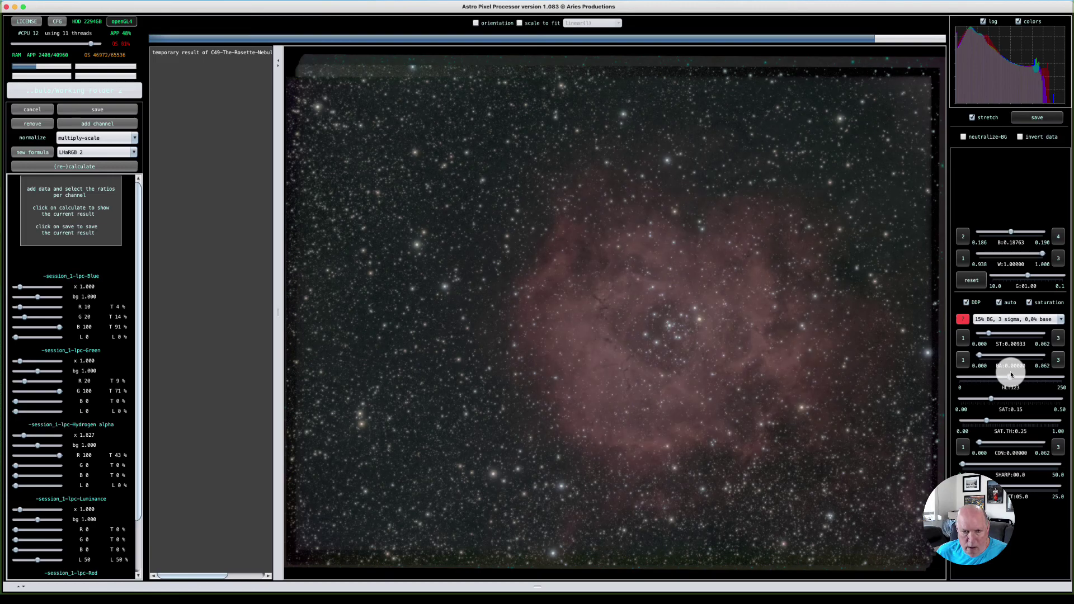
pyautogui.moveTo(1012, 378); pyautogui.dragTo(949, 378)
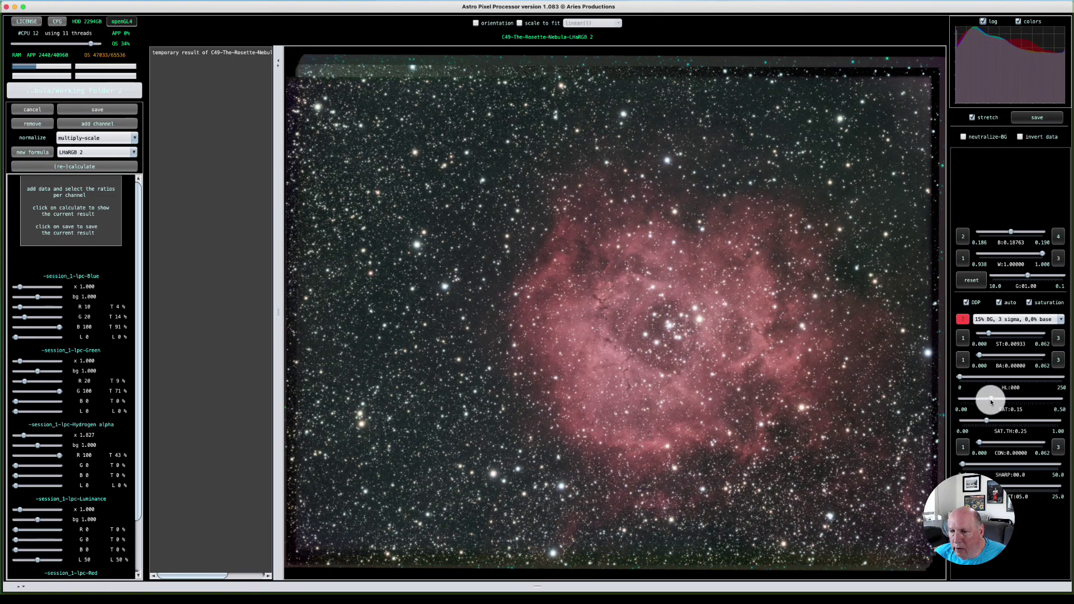
# Raise the saturation amount to 0.21 and open the save options for the stretched composite.
pyautogui.moveTo(991, 401); pyautogui.dragTo(1002, 401)
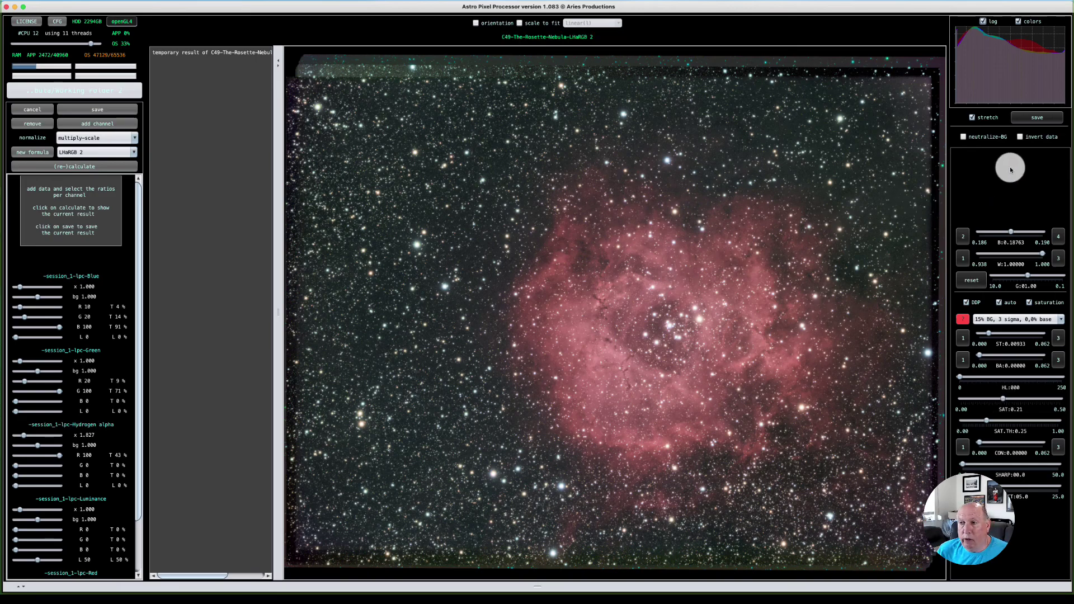
pyautogui.click(1031, 119)
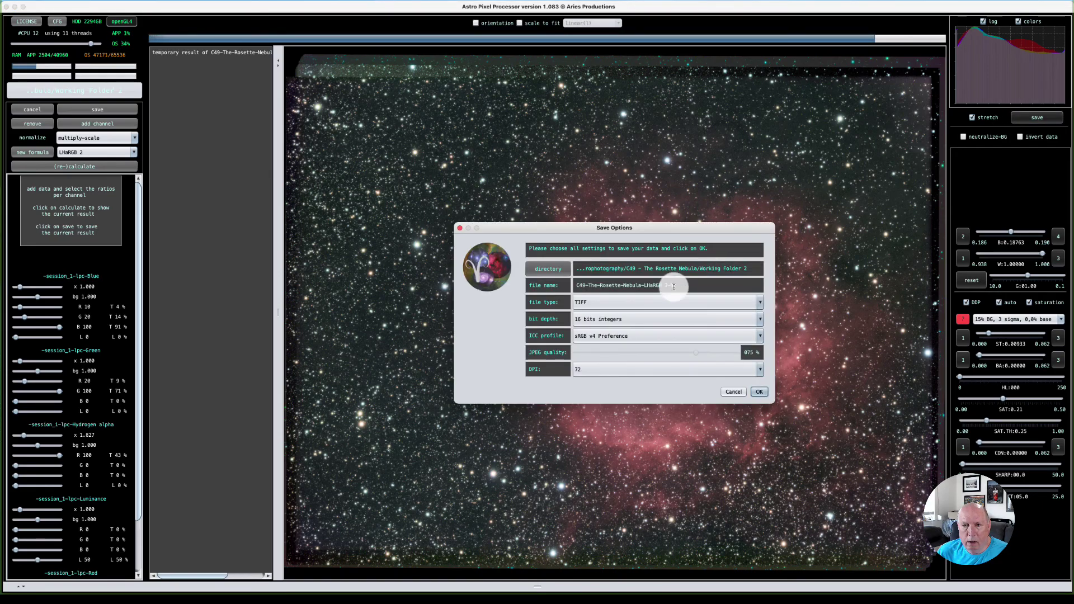
pyautogui.moveTo(563, 232); pyautogui.dragTo(504, 205)
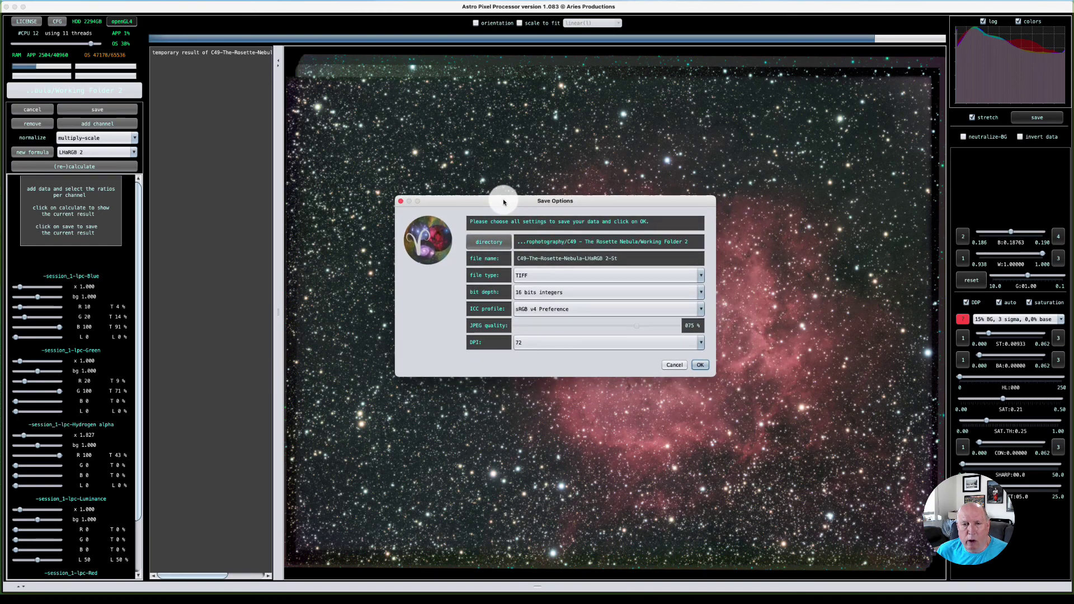
# Try the FITS file type with 32 bits floats and return to TIFF with 16 bits integers.
pyautogui.click(700, 277)
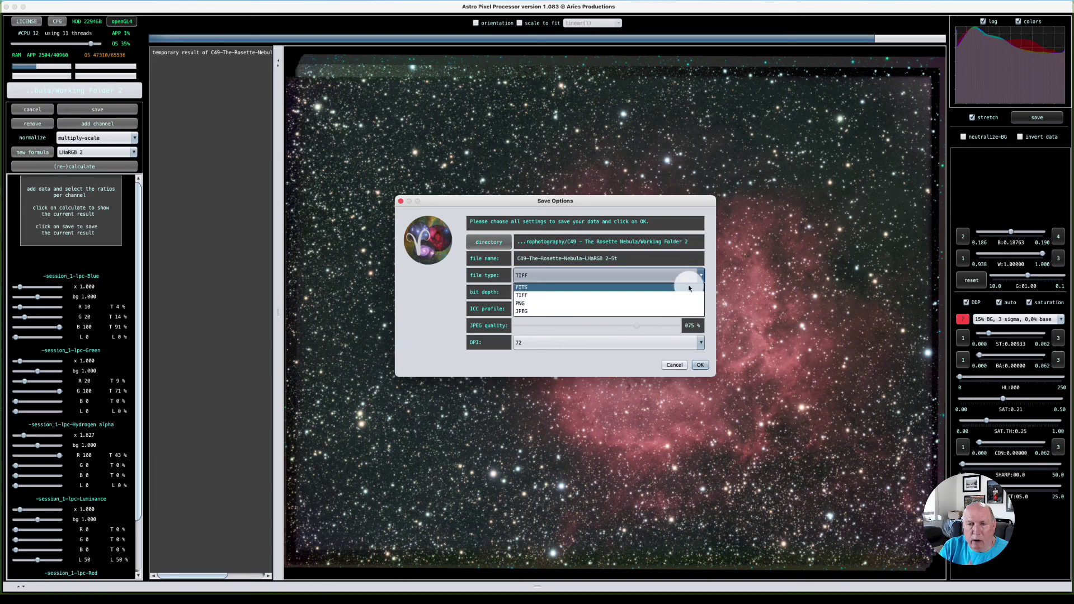
pyautogui.click(689, 288)
pyautogui.click(696, 291)
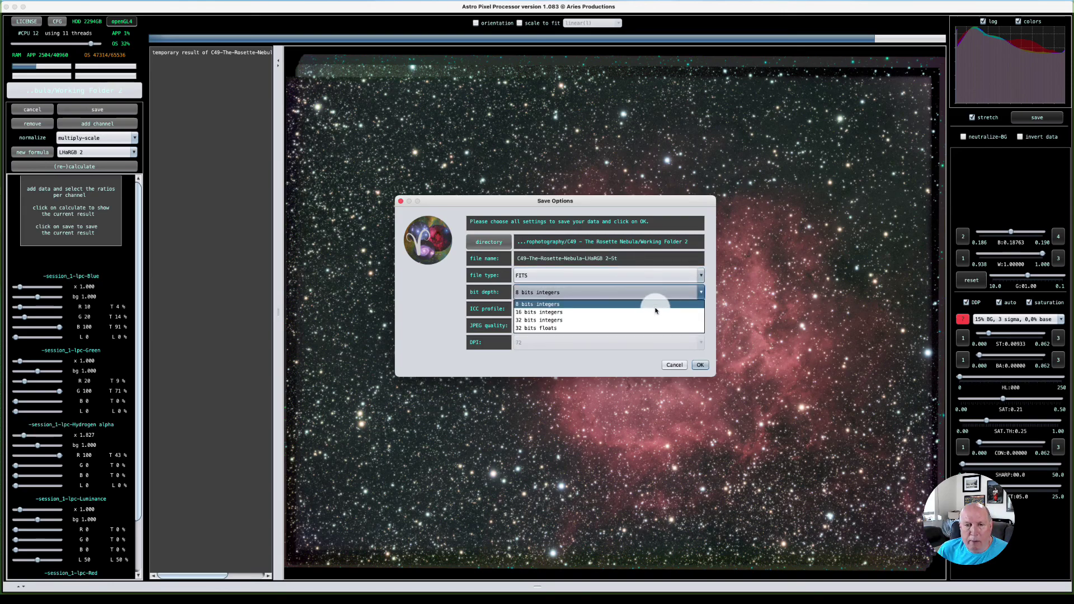
pyautogui.click(624, 328)
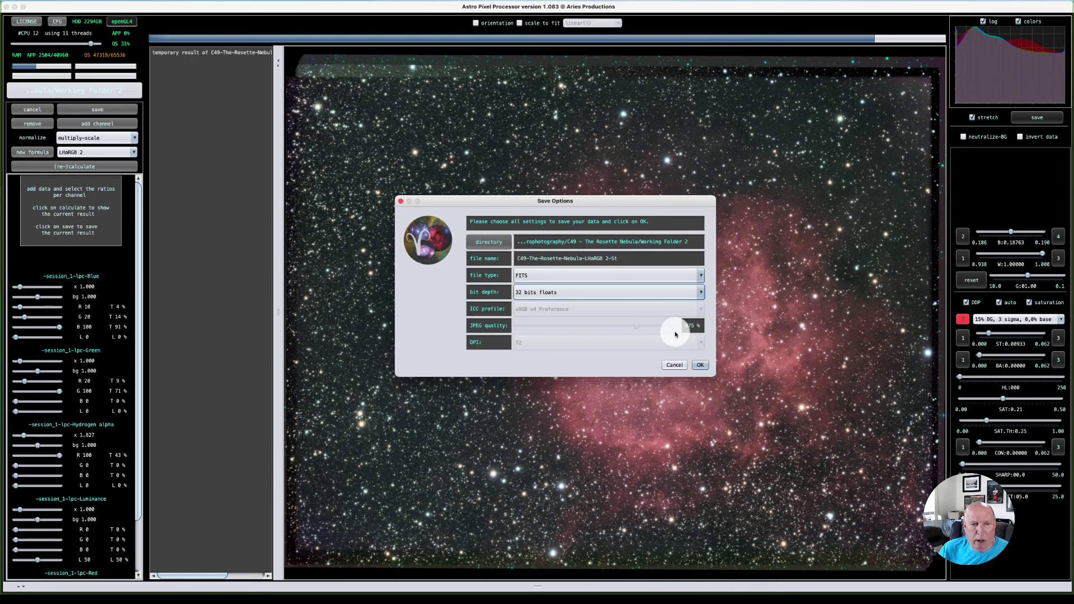
pyautogui.click(702, 276)
pyautogui.click(674, 296)
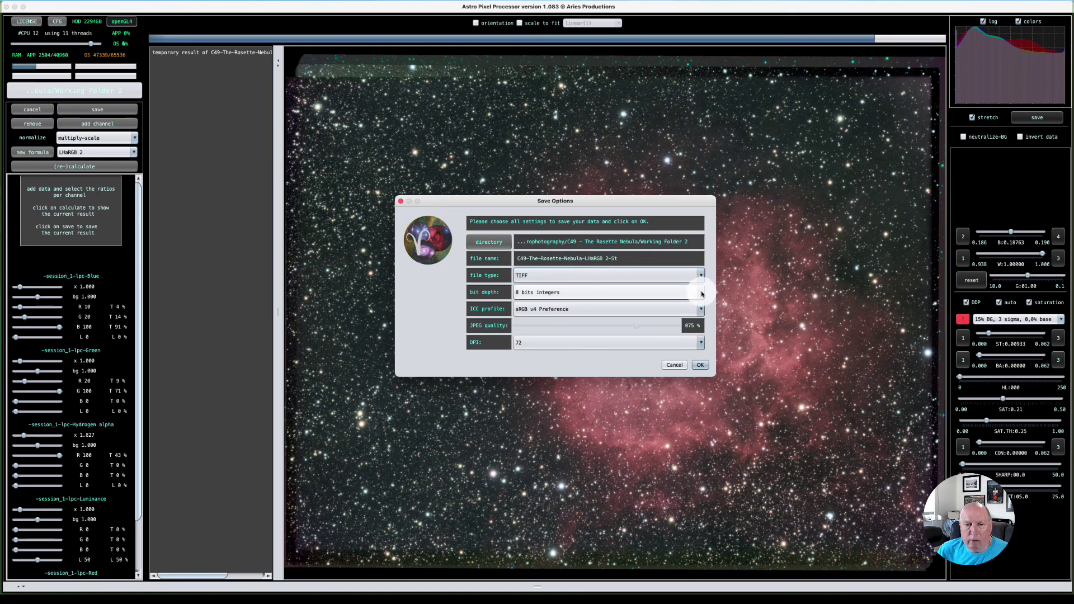
pyautogui.click(702, 293)
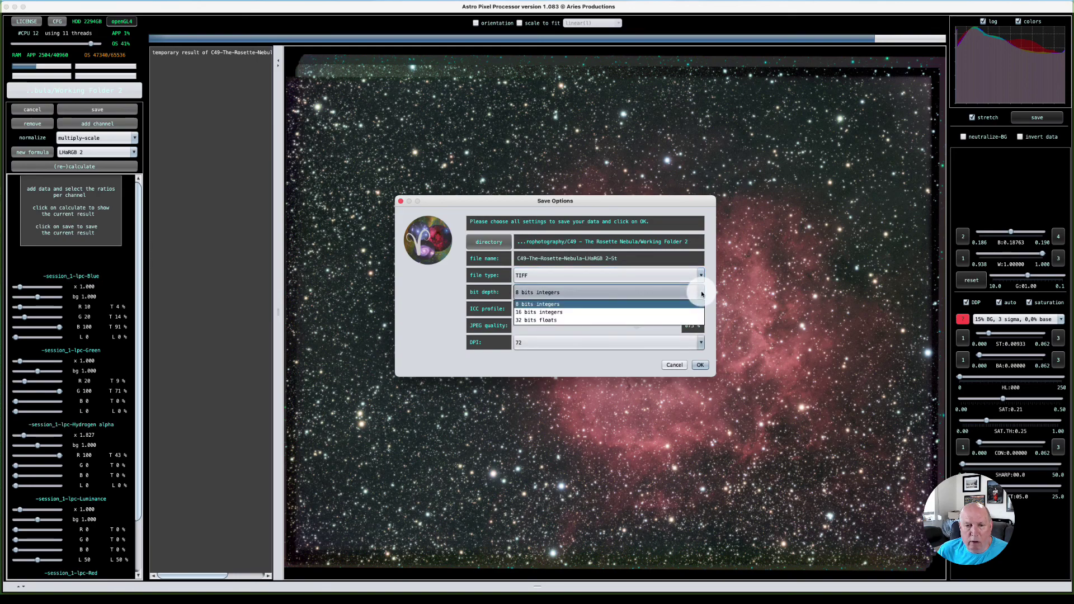
pyautogui.click(629, 313)
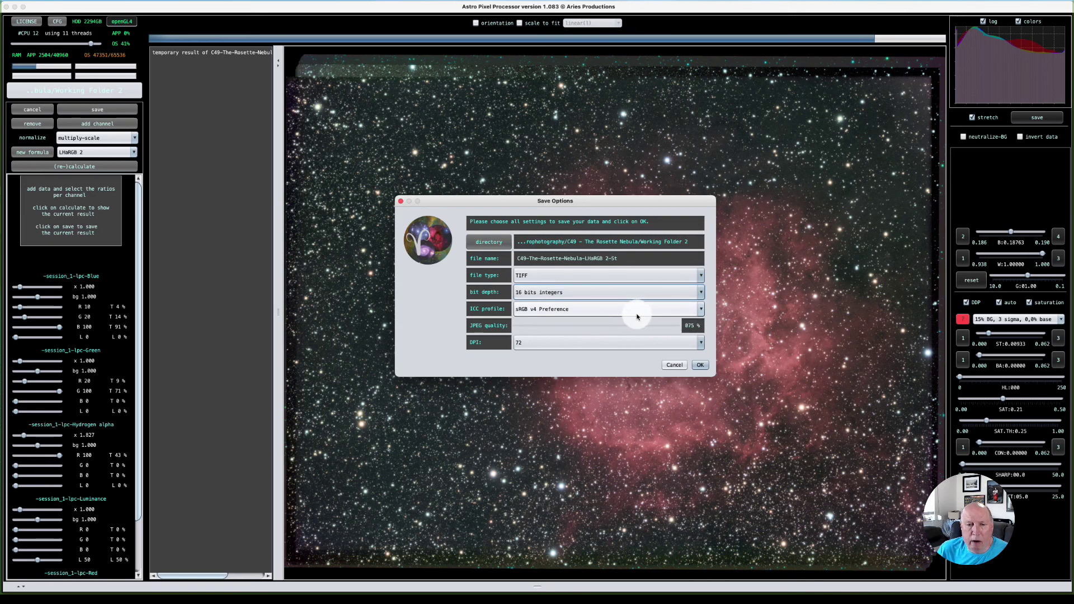
# Set the ICC profile to Adobe RGB 1998 and the resolution to 300 DPI for the saved TIFF.
pyautogui.click(701, 309)
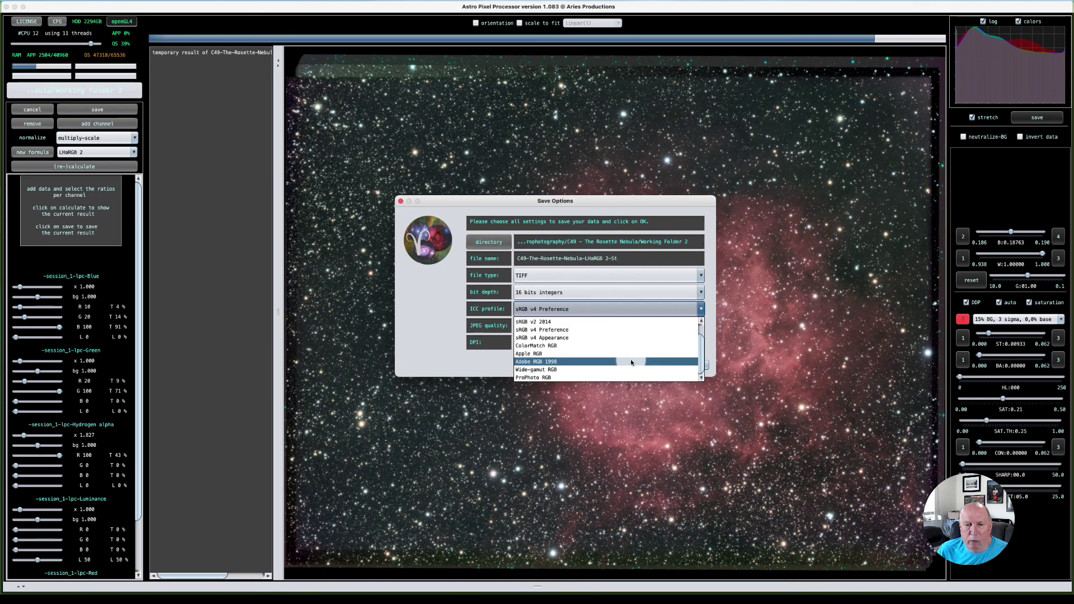
pyautogui.click(630, 361)
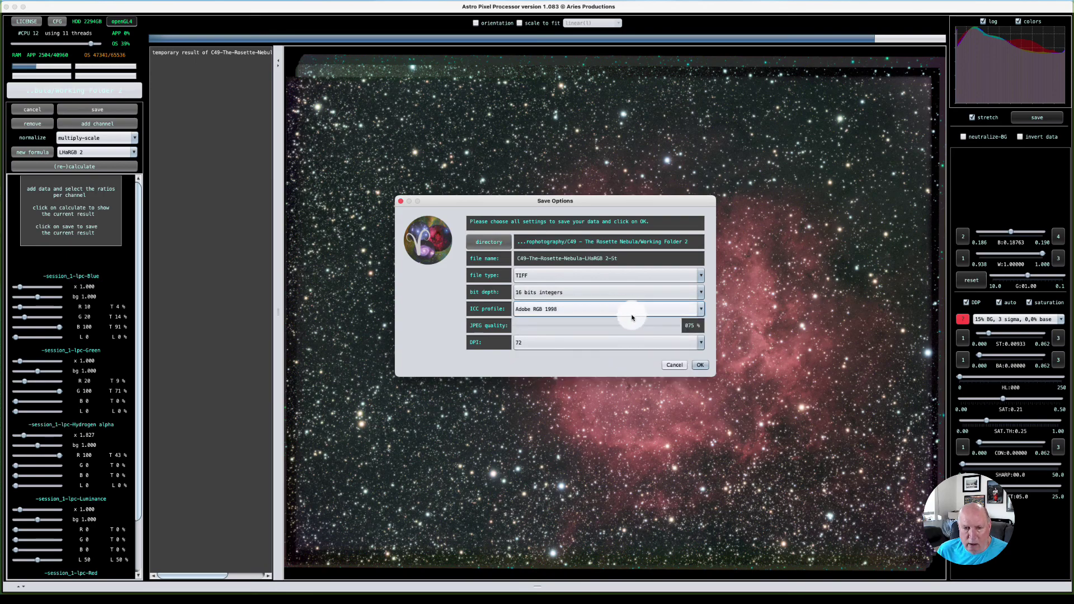
pyautogui.click(700, 342)
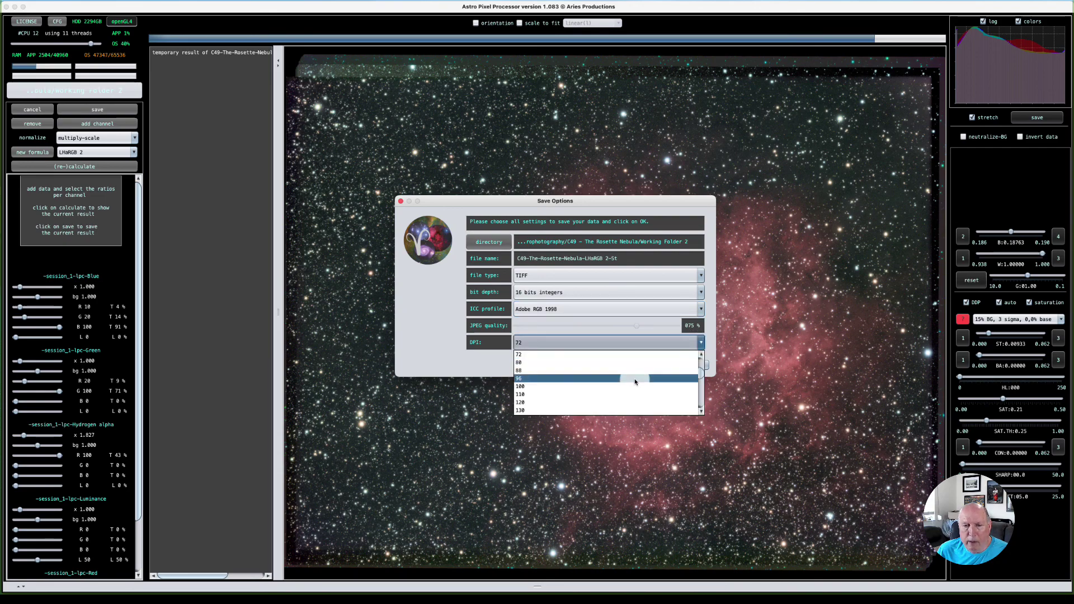
pyautogui.scroll(-3, 634, 385)
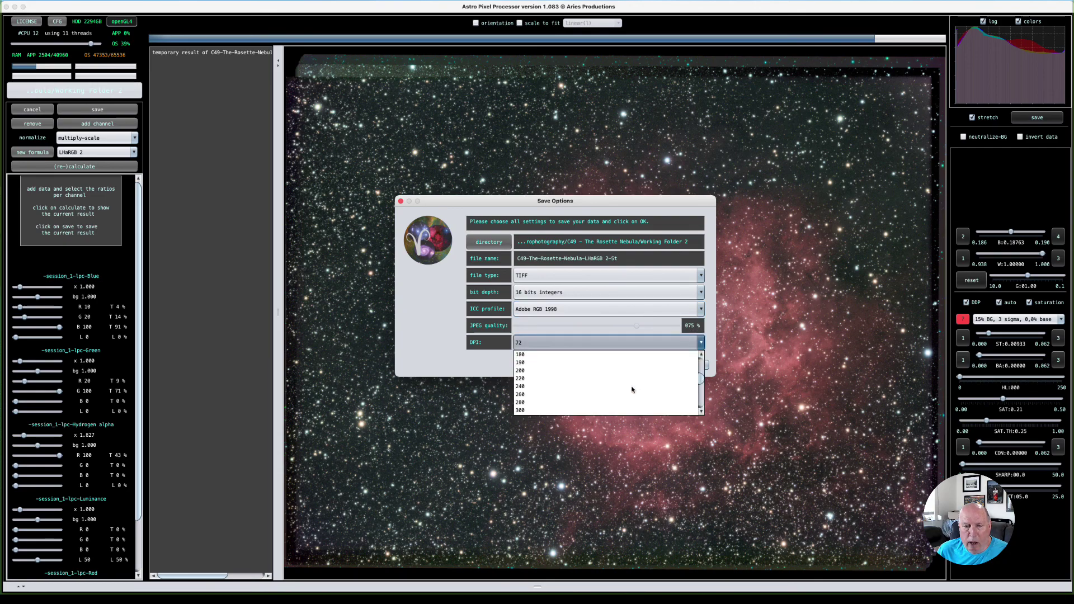
pyautogui.click(579, 410)
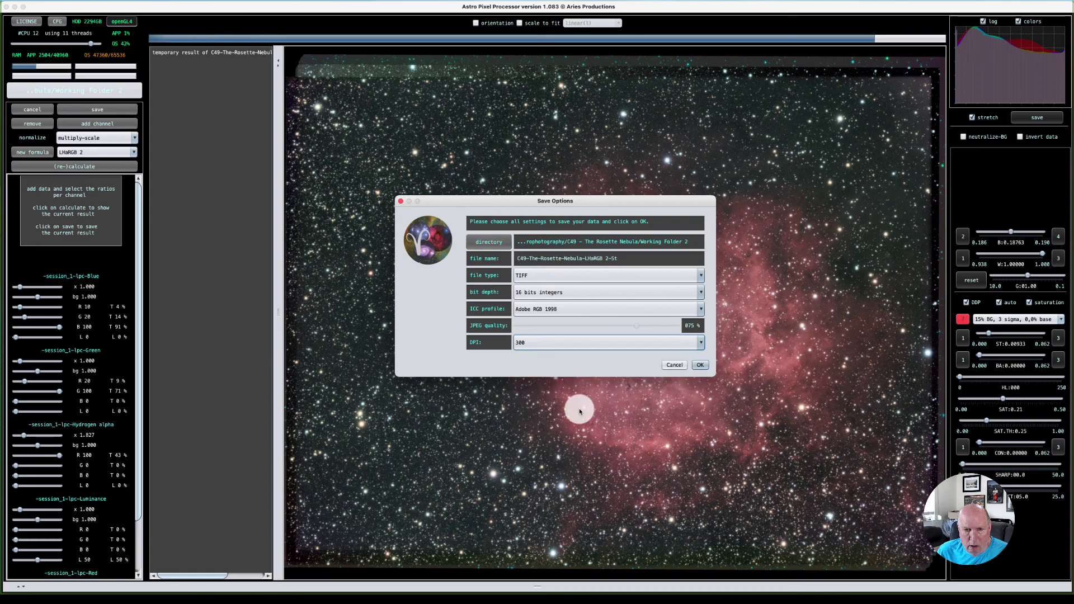
# Save the stretched LHaRGB composite with the chosen TIFF settings.
pyautogui.click(699, 365)
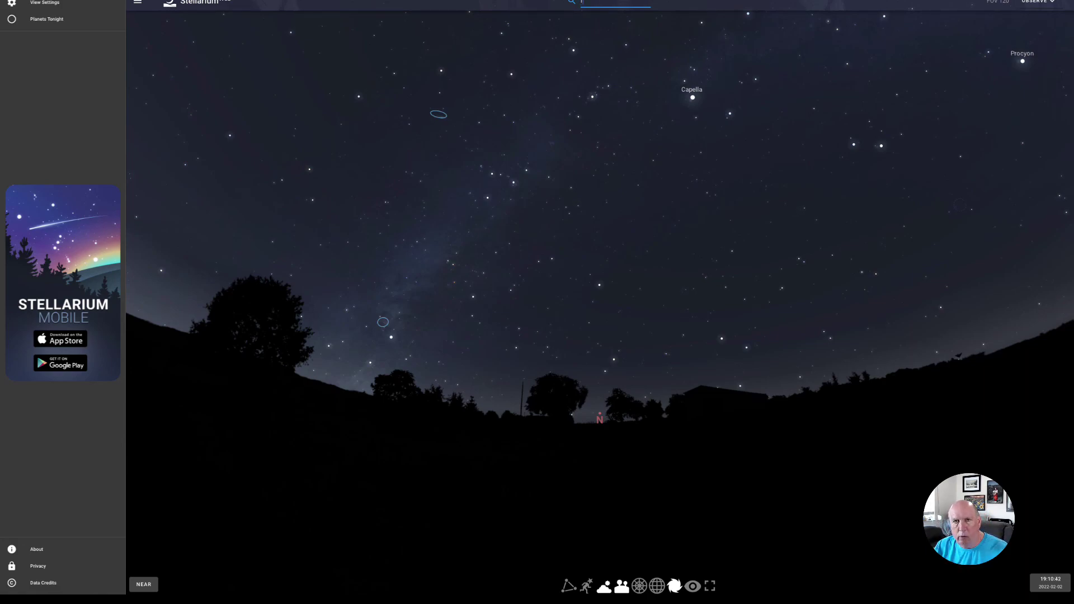
# In Stellarium Web, search for the Rosette Nebula and examine its orientation in the sky up close.
pyautogui.write('tt')
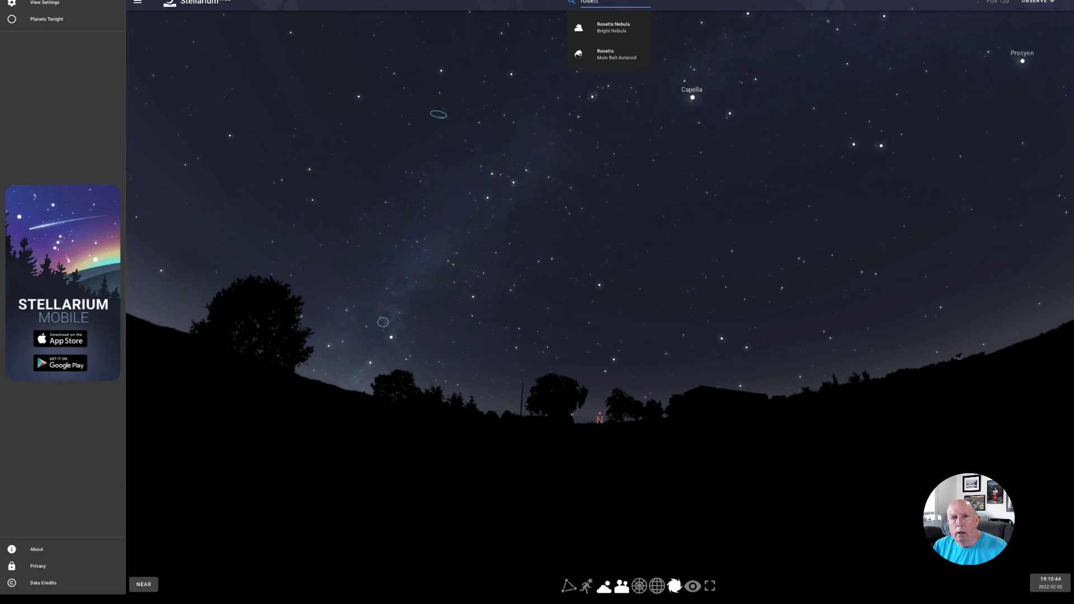
pyautogui.click(614, 33)
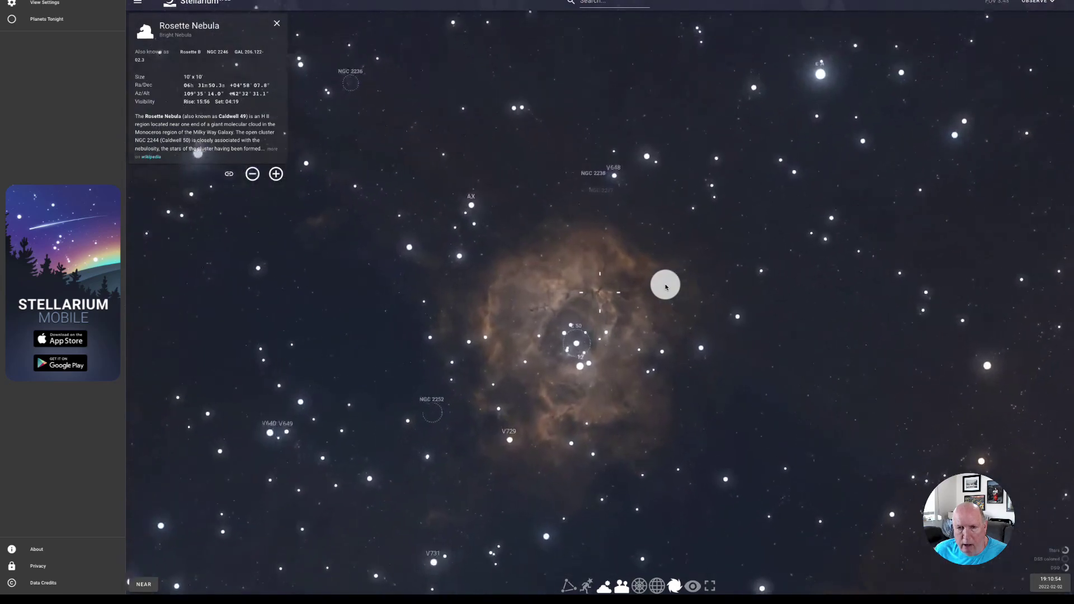
pyautogui.moveTo(756, 382); pyautogui.dragTo(747, 334)
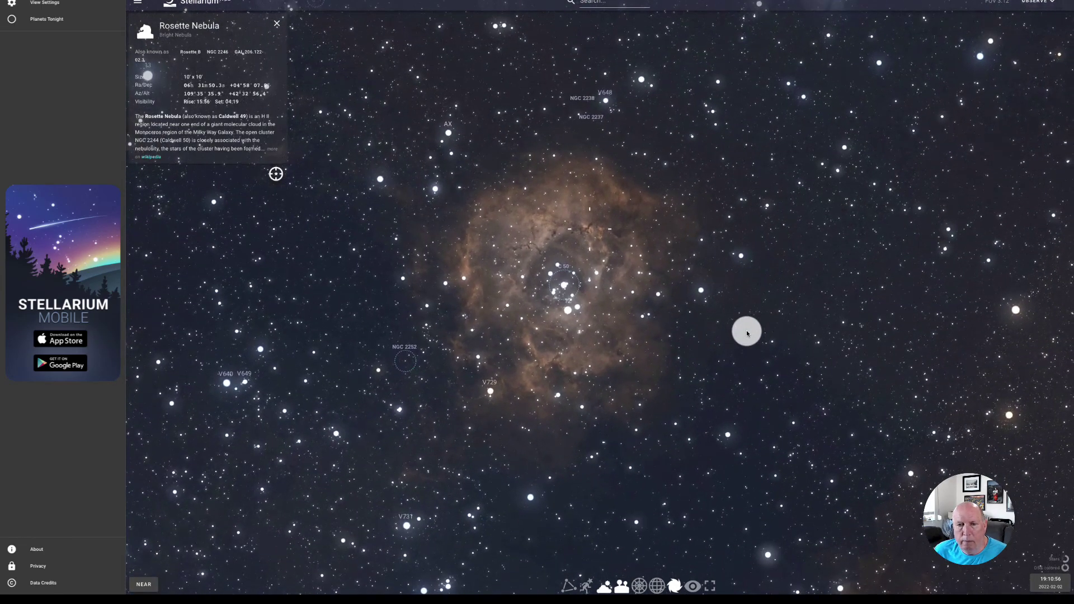
pyautogui.scroll(1, 747, 334)
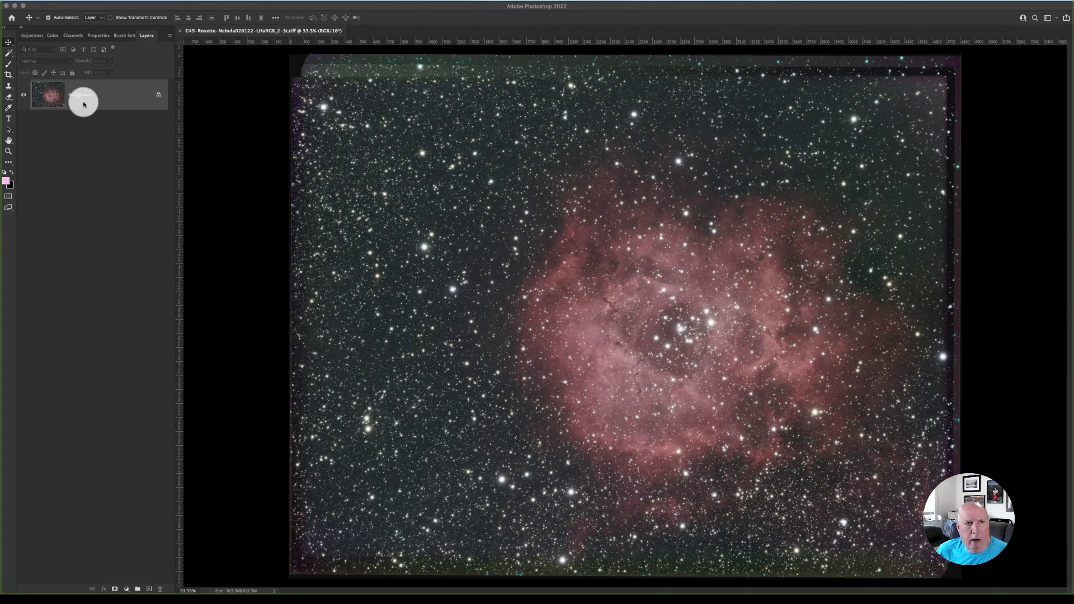
# In Photoshop, unlock the background layer of the Rosette Nebula TIFF and rotate the image 90° clockwise.
pyautogui.click(159, 95)
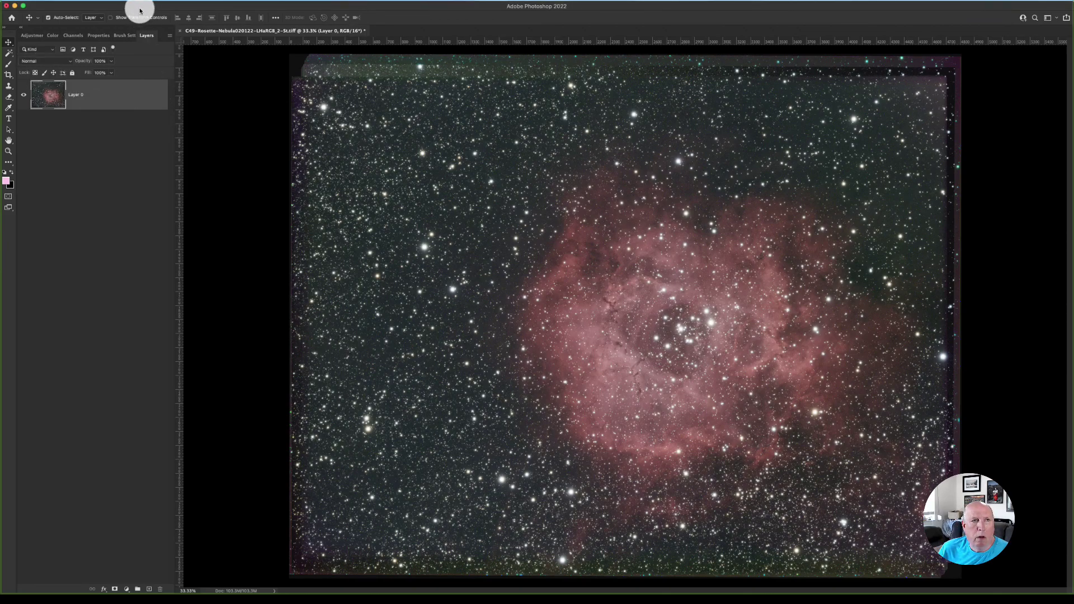
pyautogui.click(108, 1)
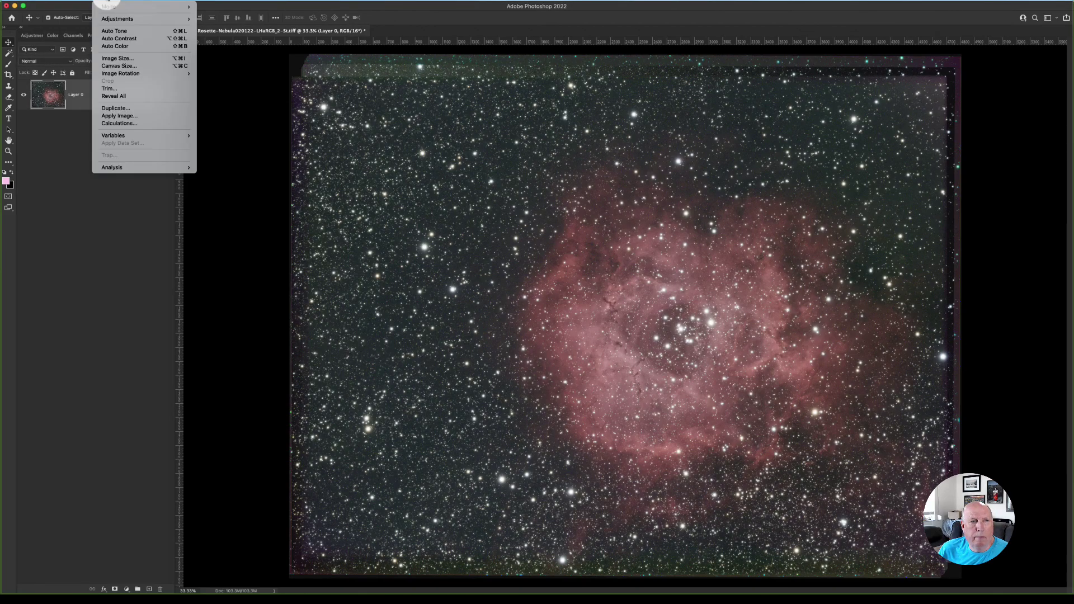
pyautogui.moveTo(144, 73)
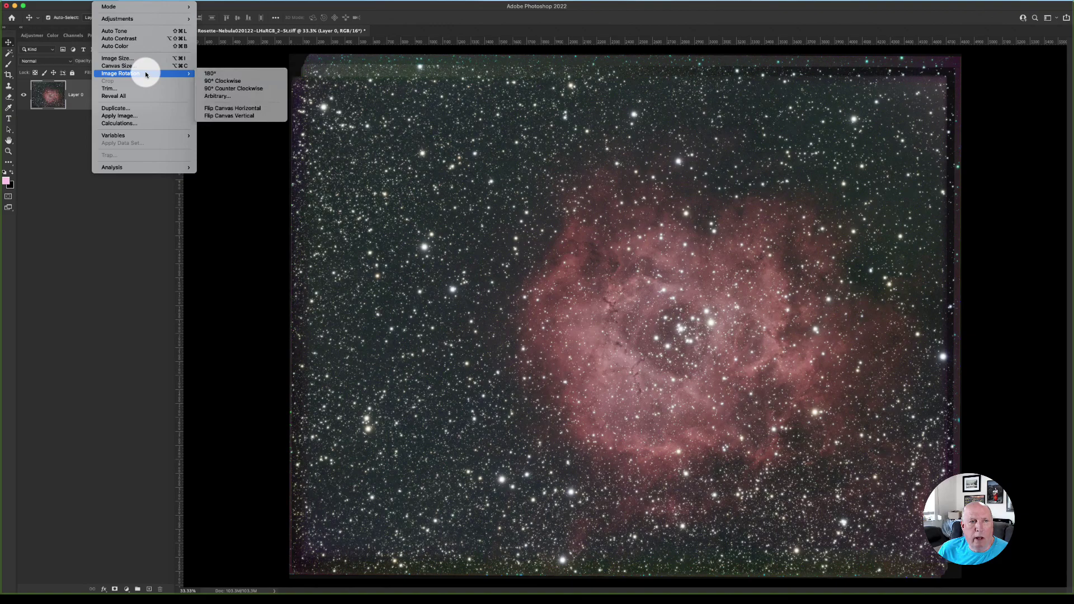
pyautogui.click(225, 82)
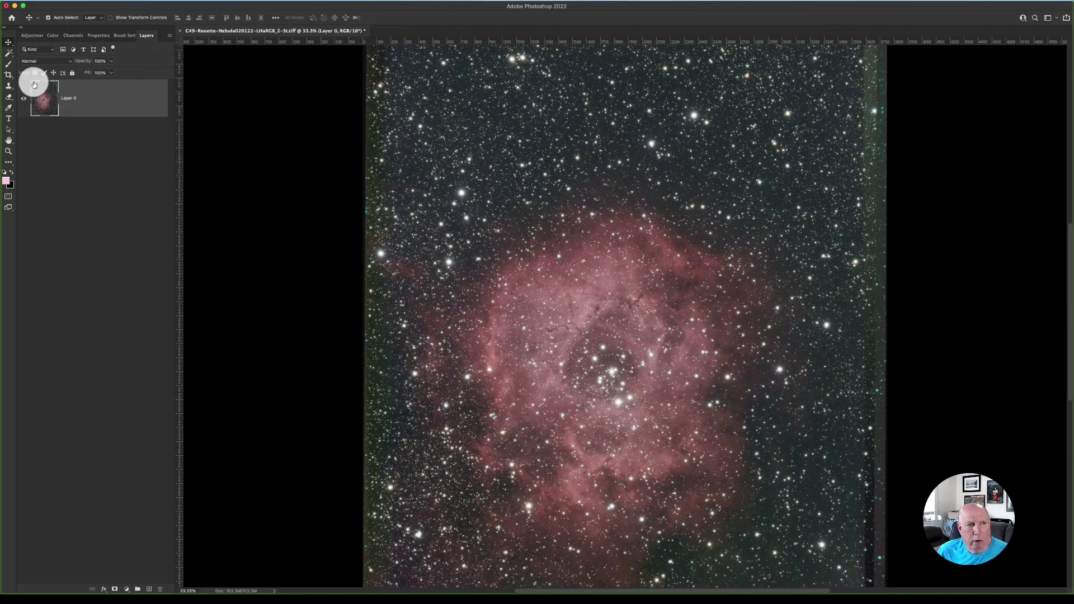
# Free-transform the nebula layer, rotating it about 3° counter-clockwise.
pyautogui.hotkey('ctrl', 't')
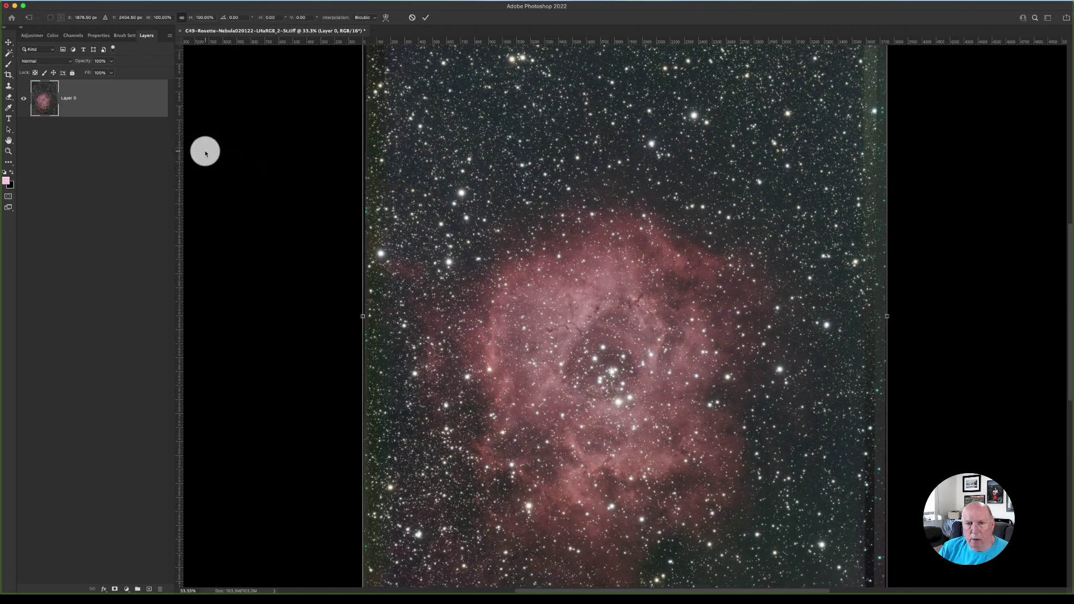
pyautogui.moveTo(293, 219); pyautogui.dragTo(293, 237)
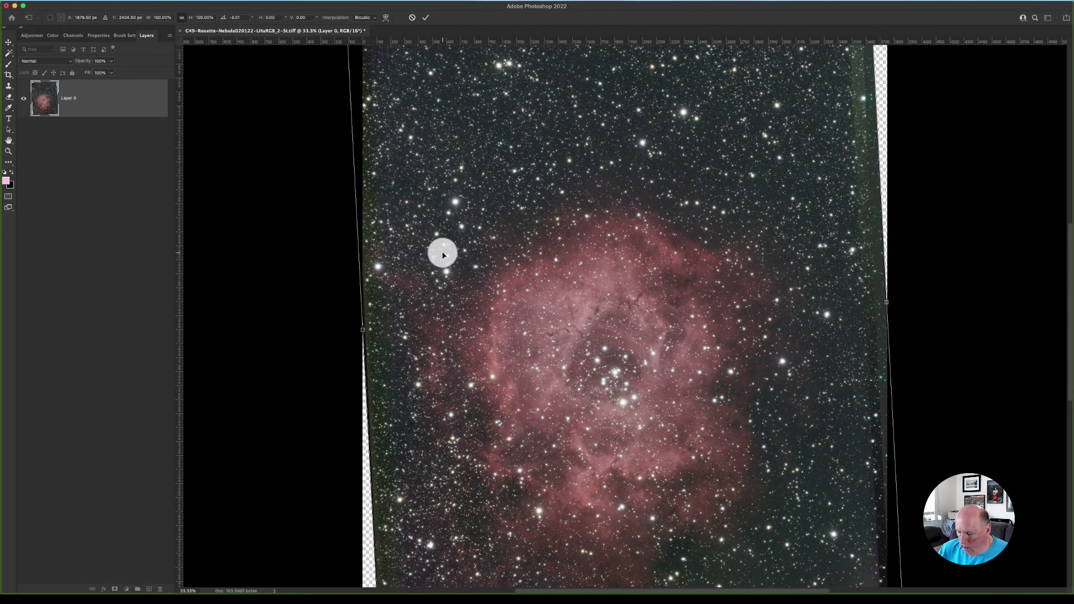
pyautogui.hotkey('ctrl', '-')
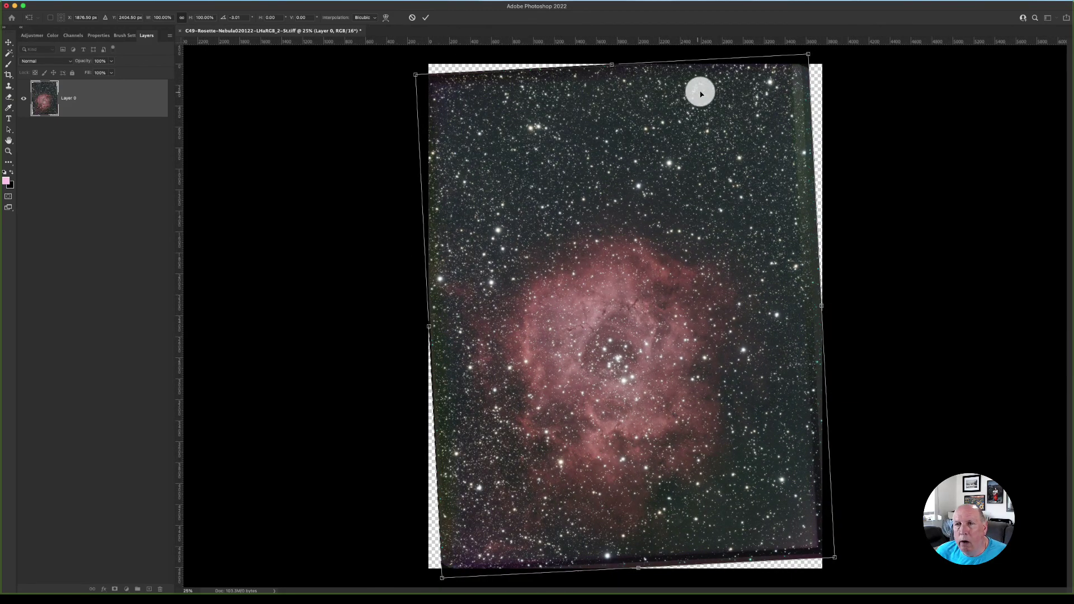
pyautogui.moveTo(807, 54); pyautogui.dragTo(807, 58)
pyautogui.press('Return')
# Crop the image inward on all four sides to remove the transparent corners and the dark stacking edges.
pyautogui.click(8, 75)
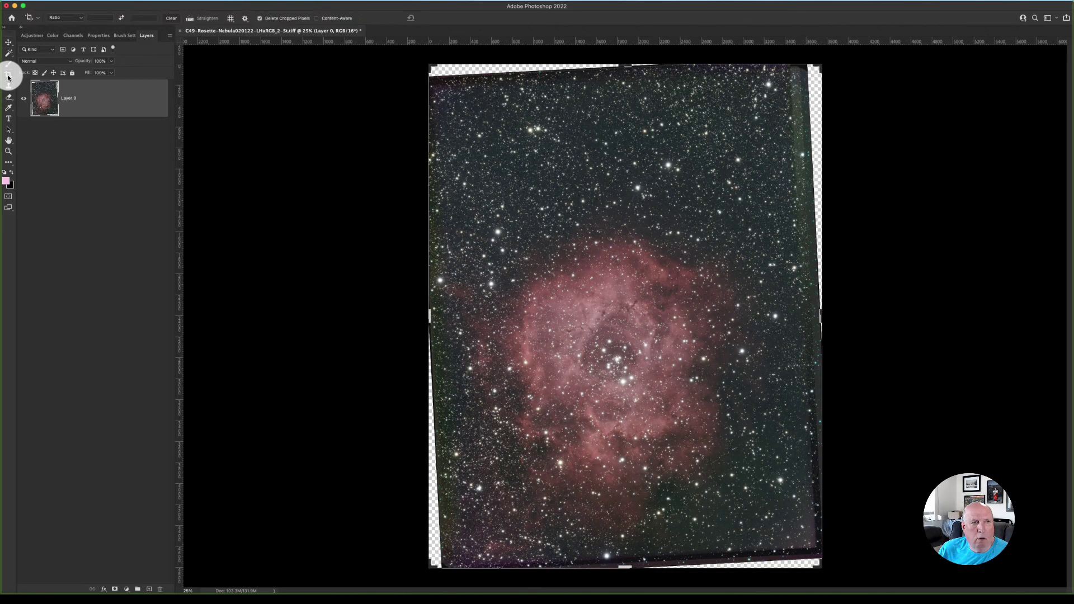
pyautogui.moveTo(624, 65); pyautogui.dragTo(622, 72)
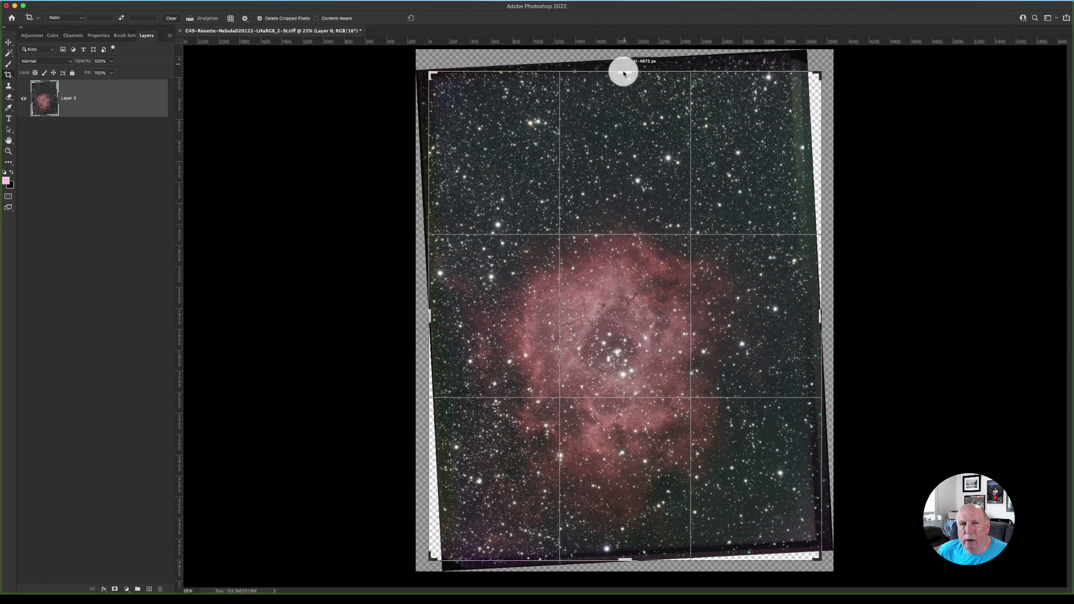
pyautogui.moveTo(820, 316); pyautogui.dragTo(811, 317)
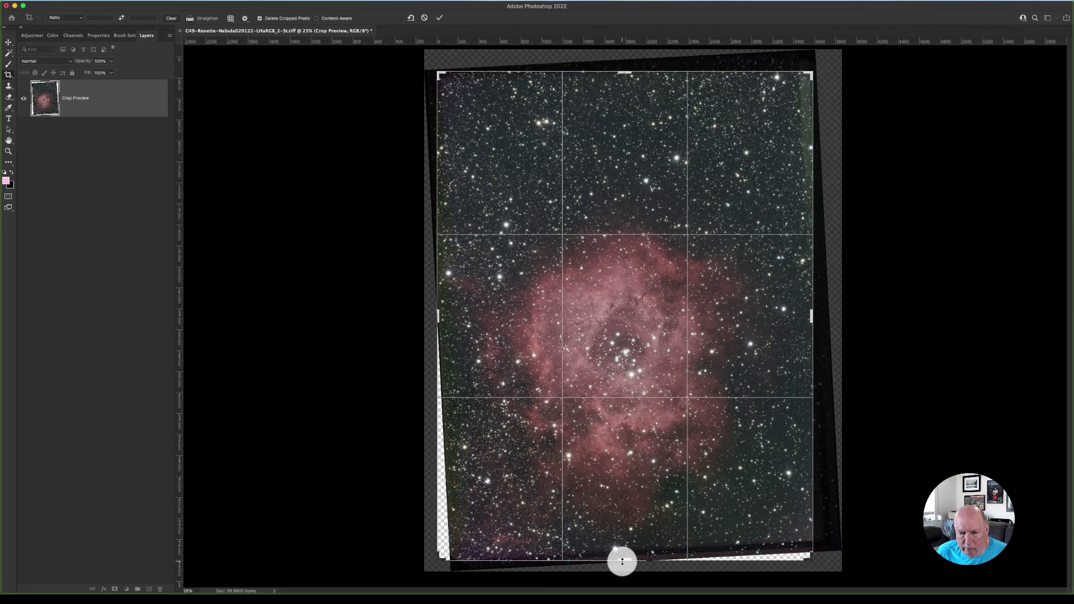
pyautogui.moveTo(623, 559); pyautogui.dragTo(621, 547)
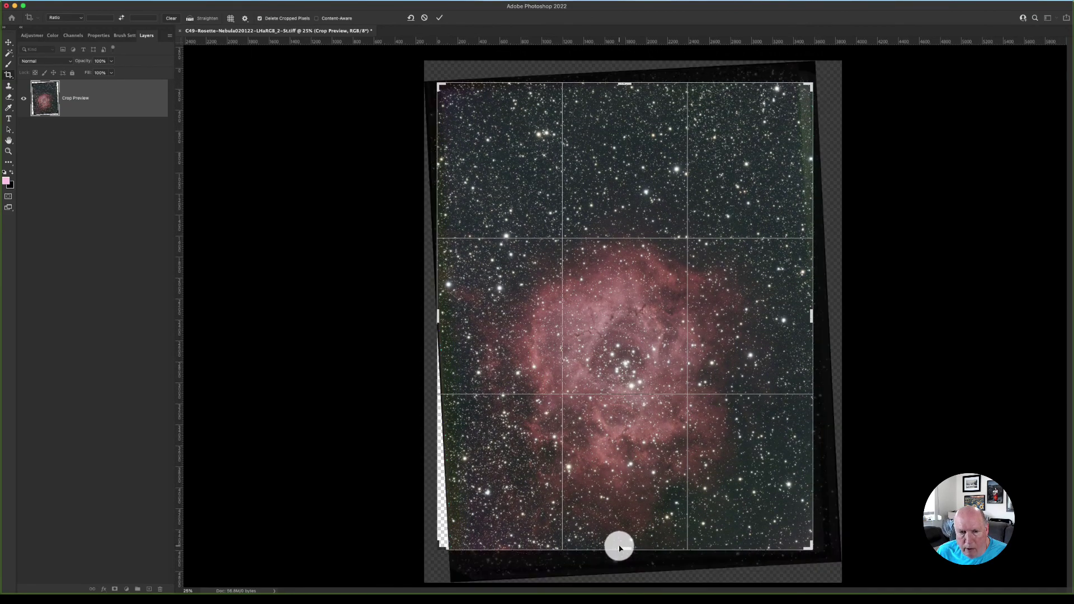
pyautogui.moveTo(439, 318); pyautogui.dragTo(445, 319)
pyautogui.press('Return')
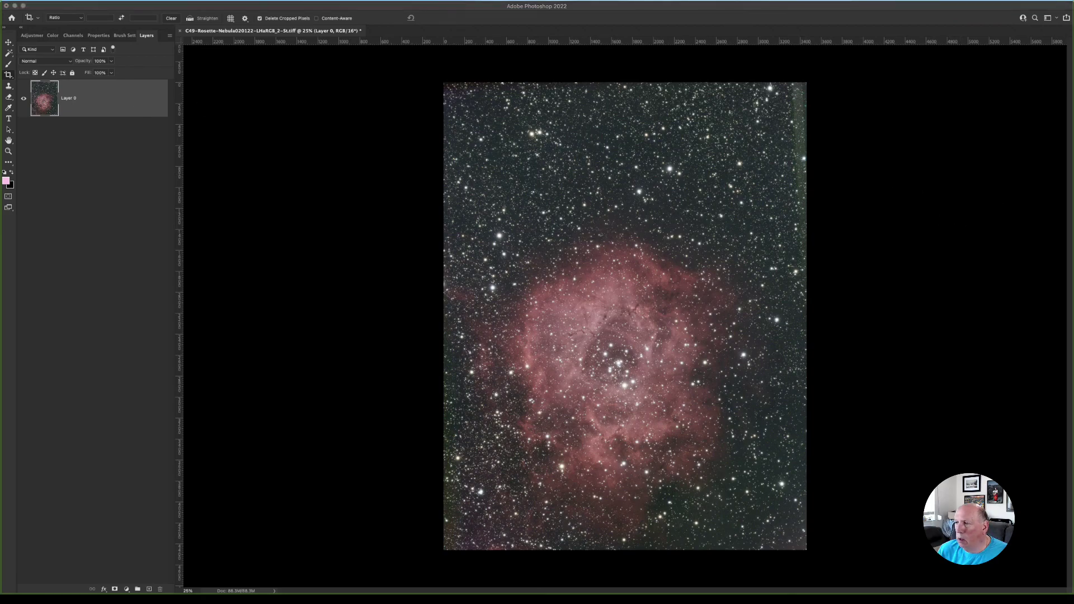
# Convert the nebula layer to a smart object and apply a Camera Raw filter with Texture +21, Clarity +43 and Blacks -35.
pyautogui.rightClick(129, 104)
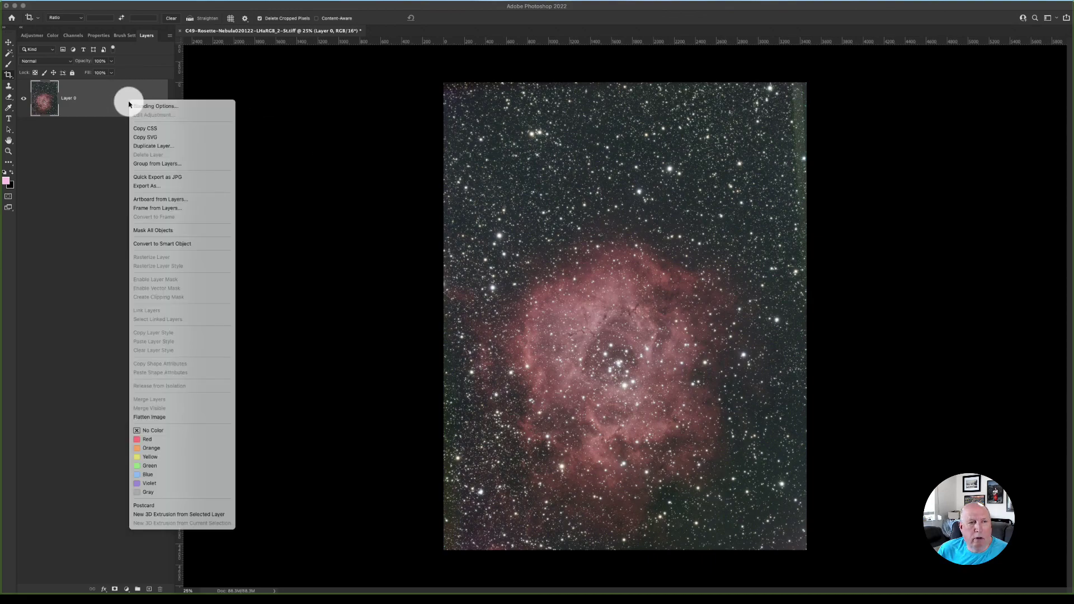
pyautogui.click(163, 243)
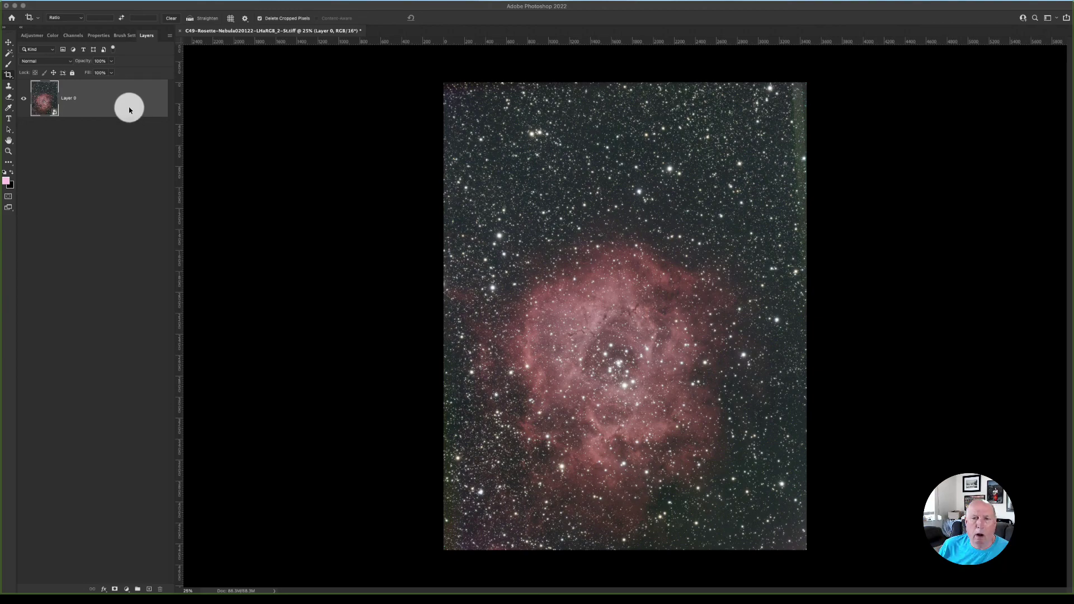
pyautogui.click(195, 2)
pyautogui.click(195, 2)
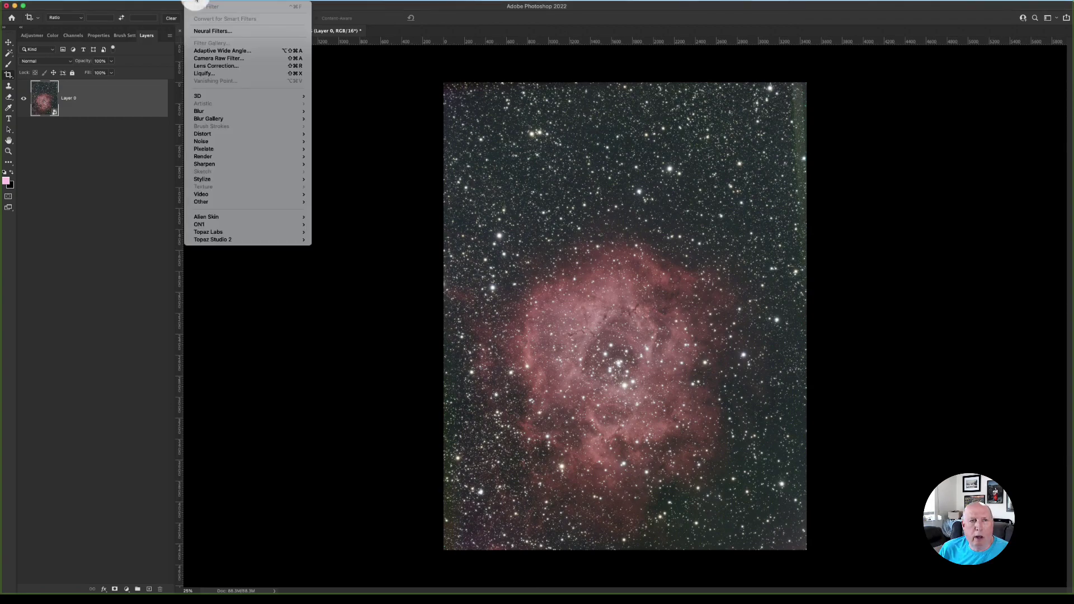
pyautogui.click(215, 59)
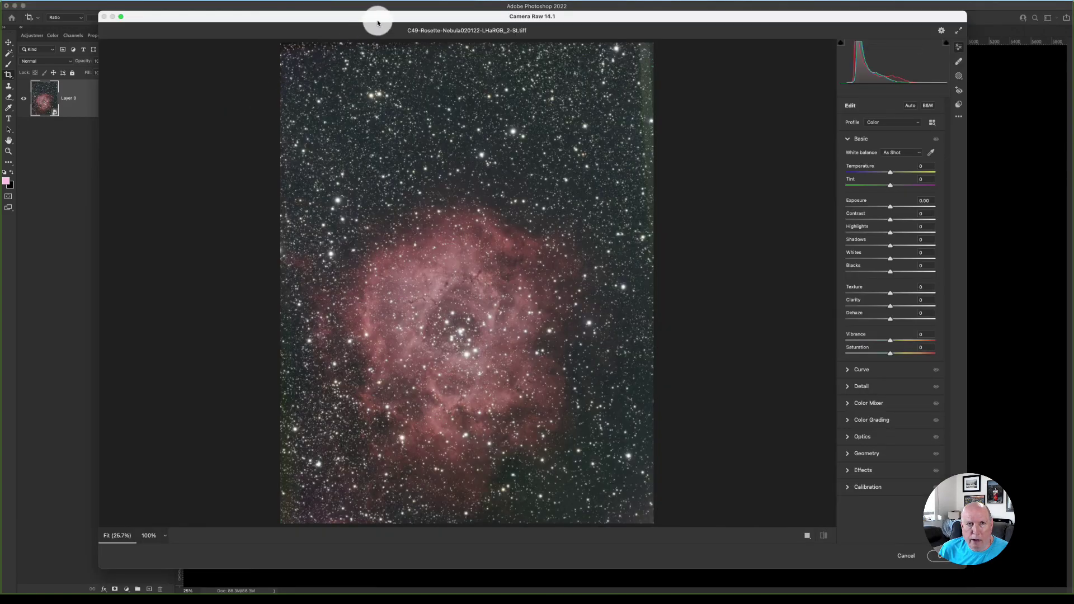
pyautogui.moveTo(380, 19); pyautogui.dragTo(330, 13)
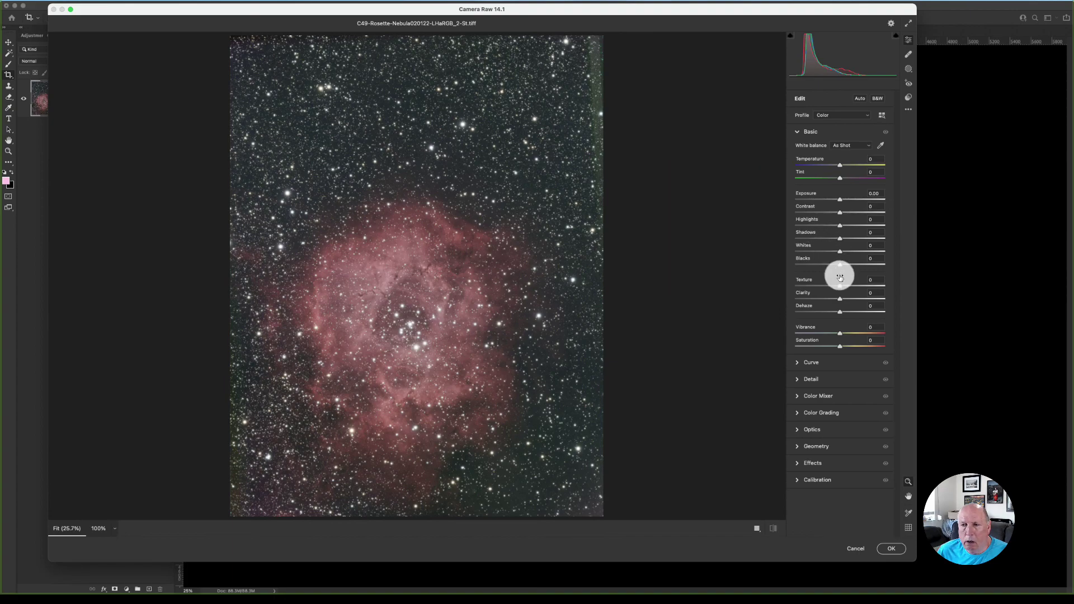
pyautogui.moveTo(840, 288); pyautogui.dragTo(826, 266)
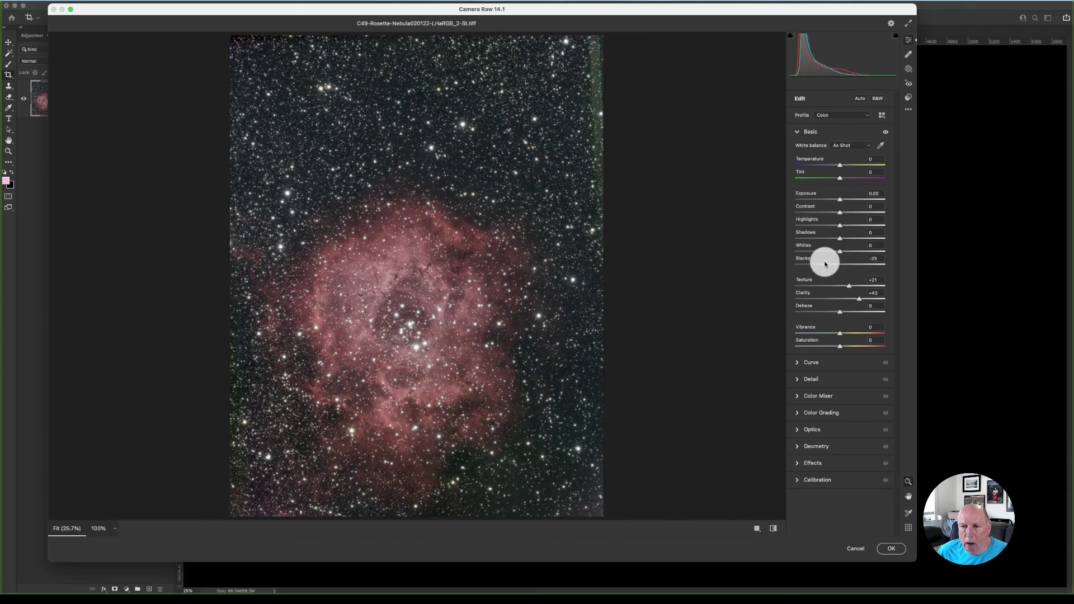
pyautogui.click(890, 547)
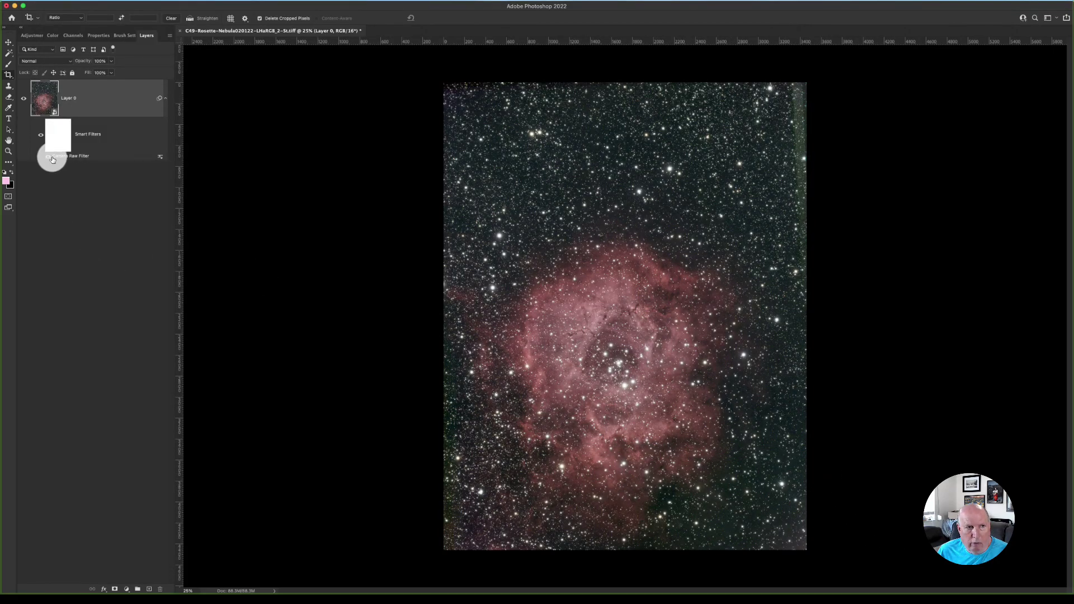
# Switch the layer's smart filters off and on to compare the image with and without the Camera Raw edit.
pyautogui.click(41, 135)
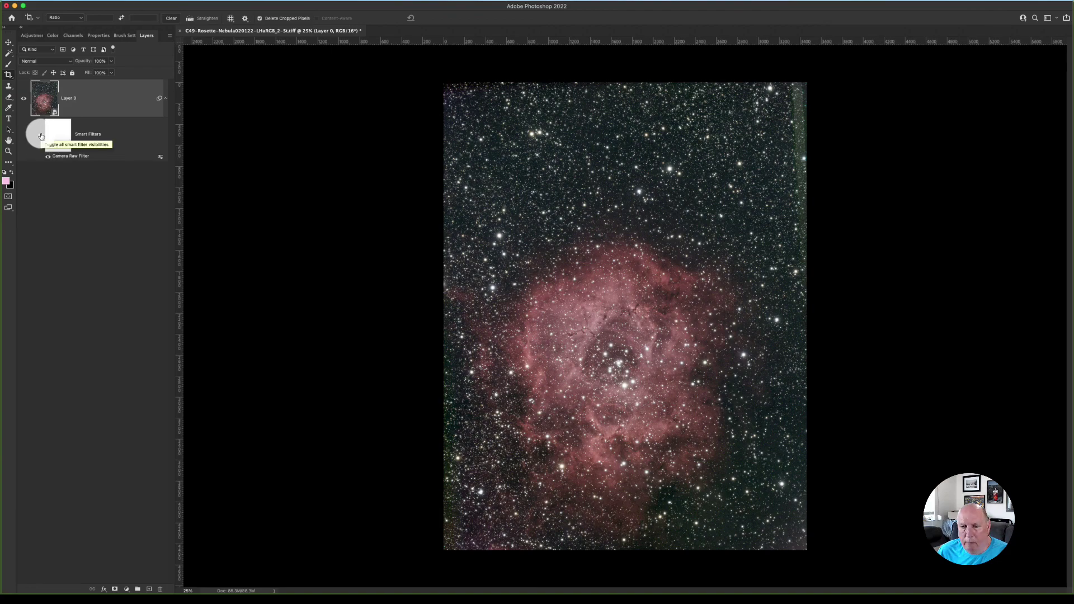
pyautogui.click(40, 138)
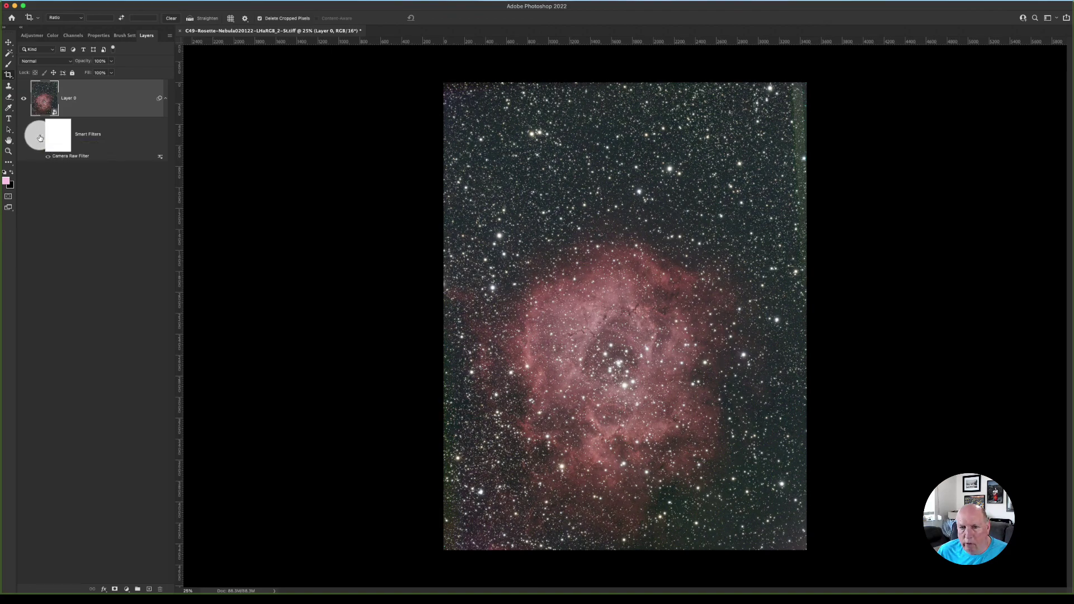
pyautogui.click(40, 138)
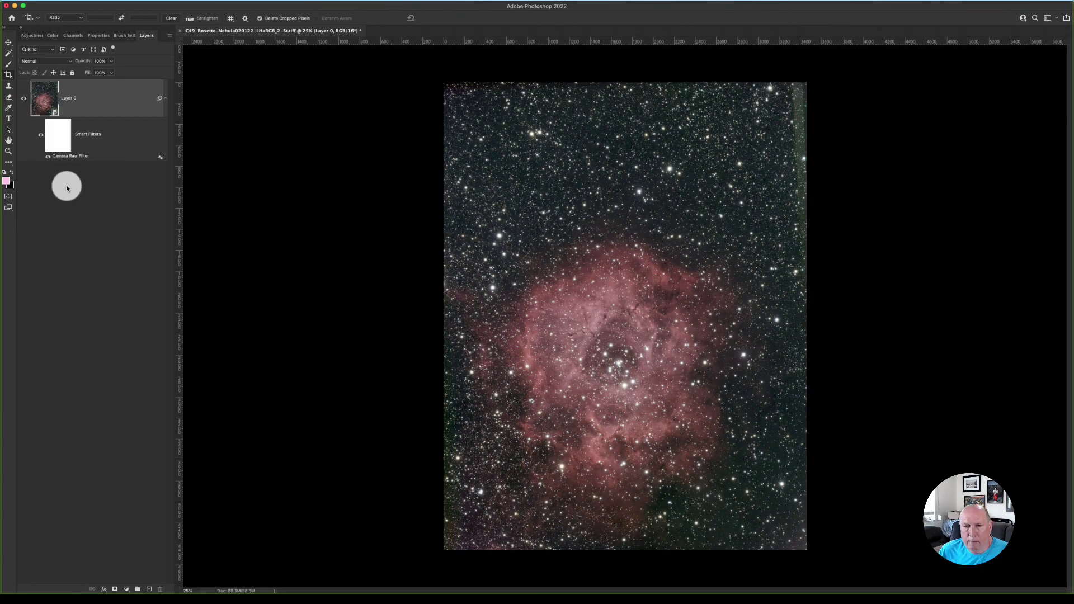
# Add a Levels adjustment layer with the black input at 14, the midtone at 1.00 and the white input at about 246.
pyautogui.click(125, 589)
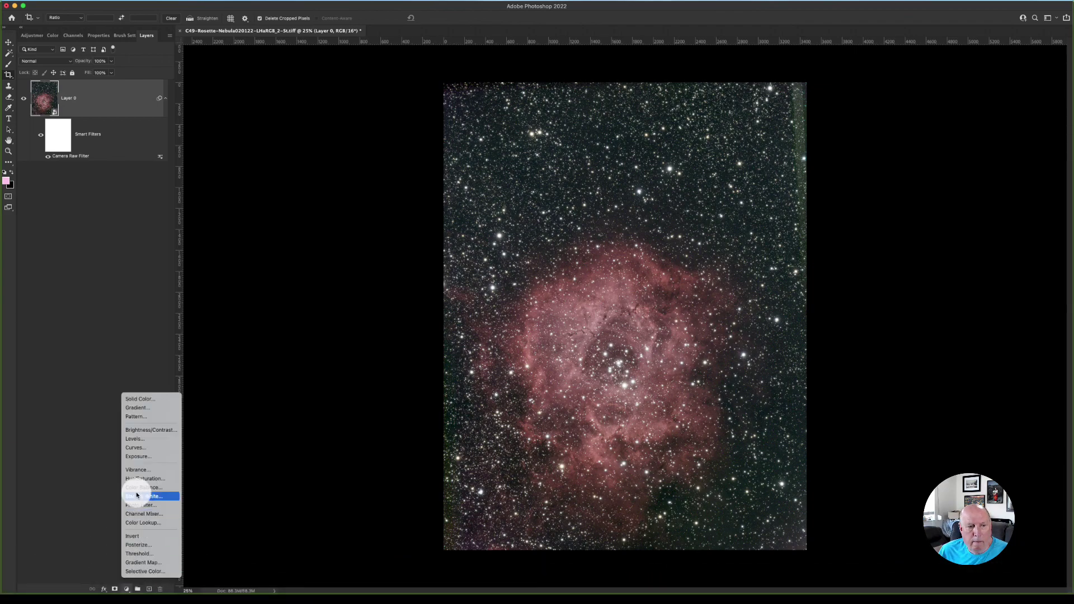
pyautogui.click(136, 440)
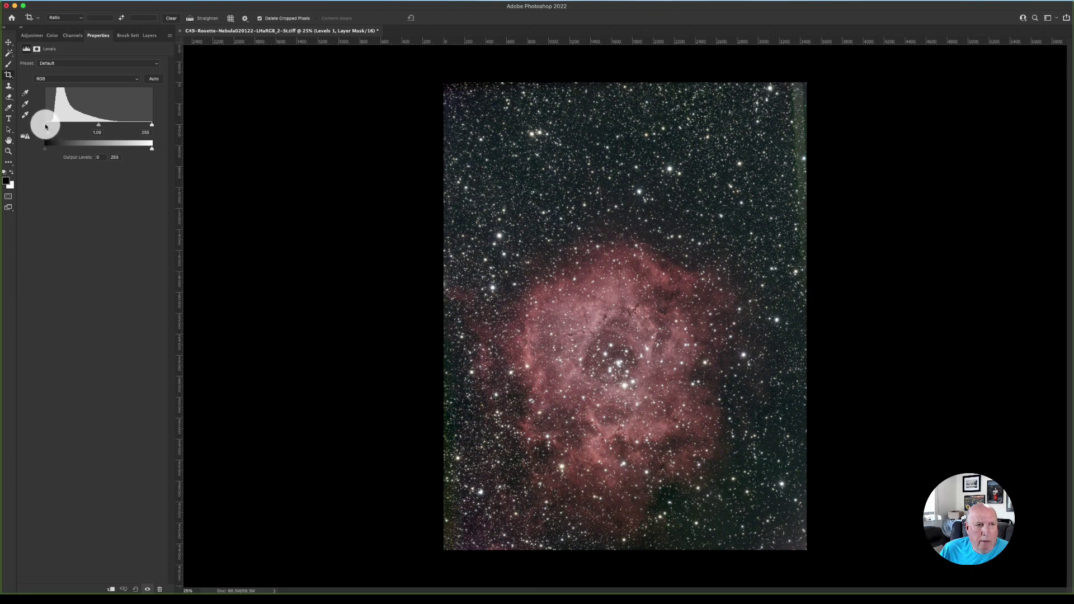
pyautogui.moveTo(46, 127); pyautogui.dragTo(46, 126)
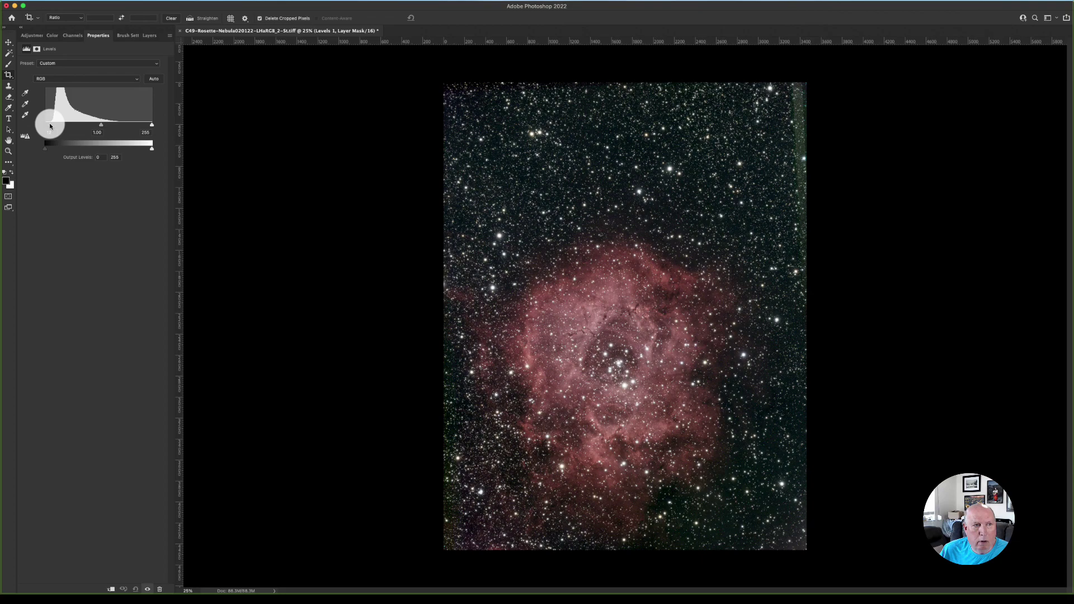
pyautogui.moveTo(151, 128); pyautogui.dragTo(148, 128)
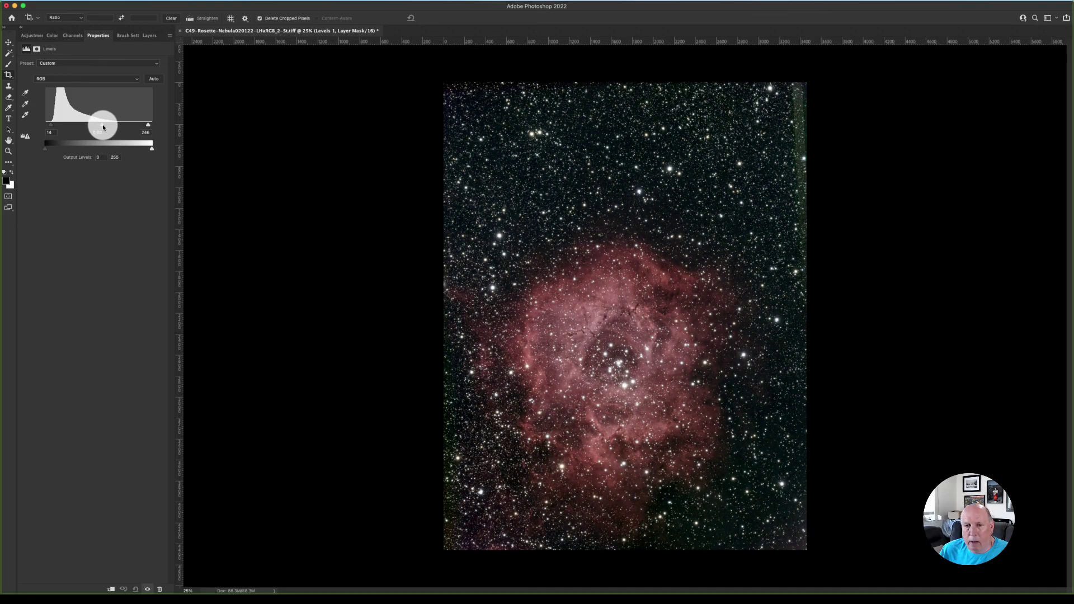
pyautogui.moveTo(105, 127)
pyautogui.mouseDown()
pyautogui.moveTo(77, 127)
pyautogui.moveTo(101, 128)
pyautogui.mouseUp()
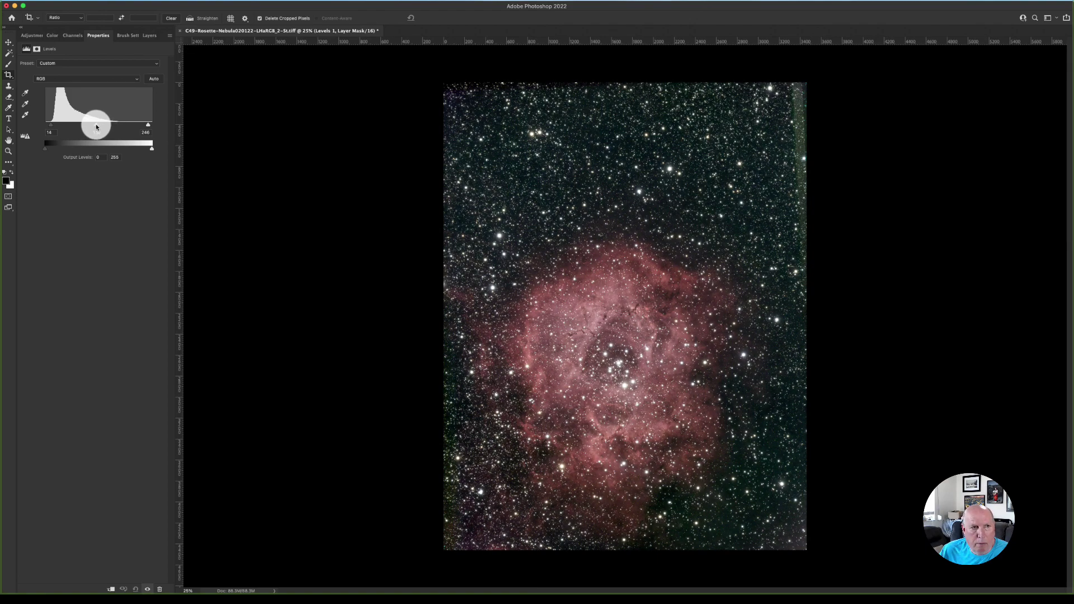
pyautogui.moveTo(98, 127); pyautogui.dragTo(100, 131)
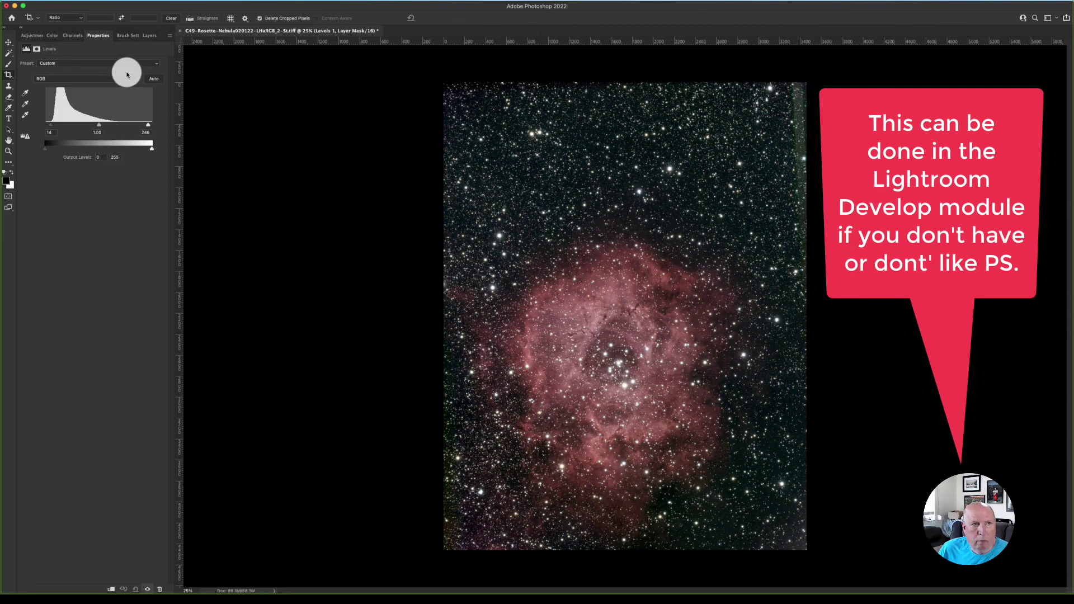
# Add a Hue/Saturation adjustment layer above the Levels layer.
pyautogui.click(147, 36)
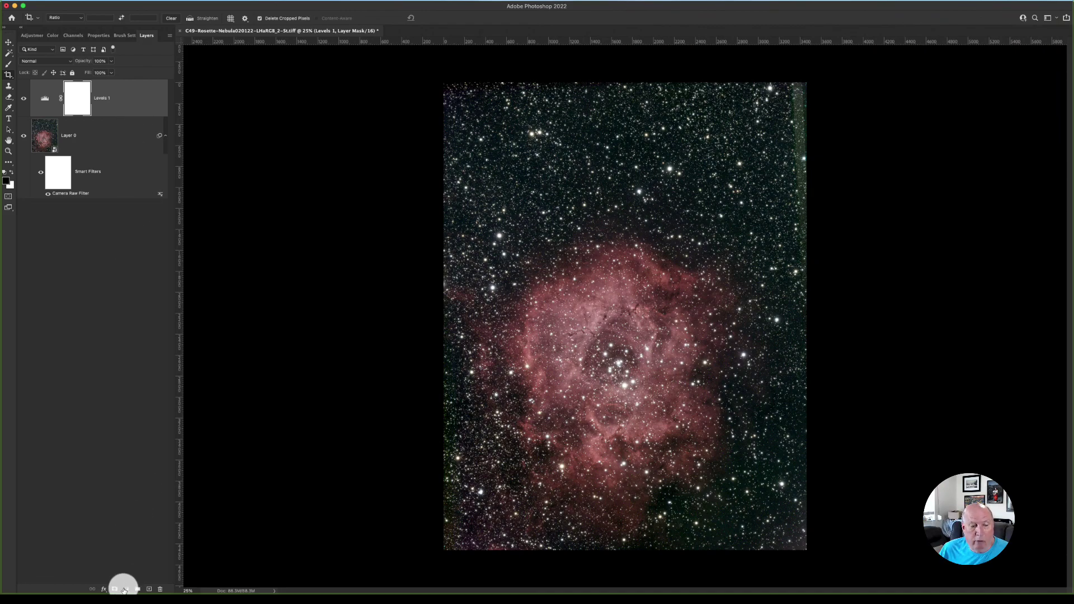
pyautogui.moveTo(126, 591); pyautogui.dragTo(146, 479)
pyautogui.click(108, 237)
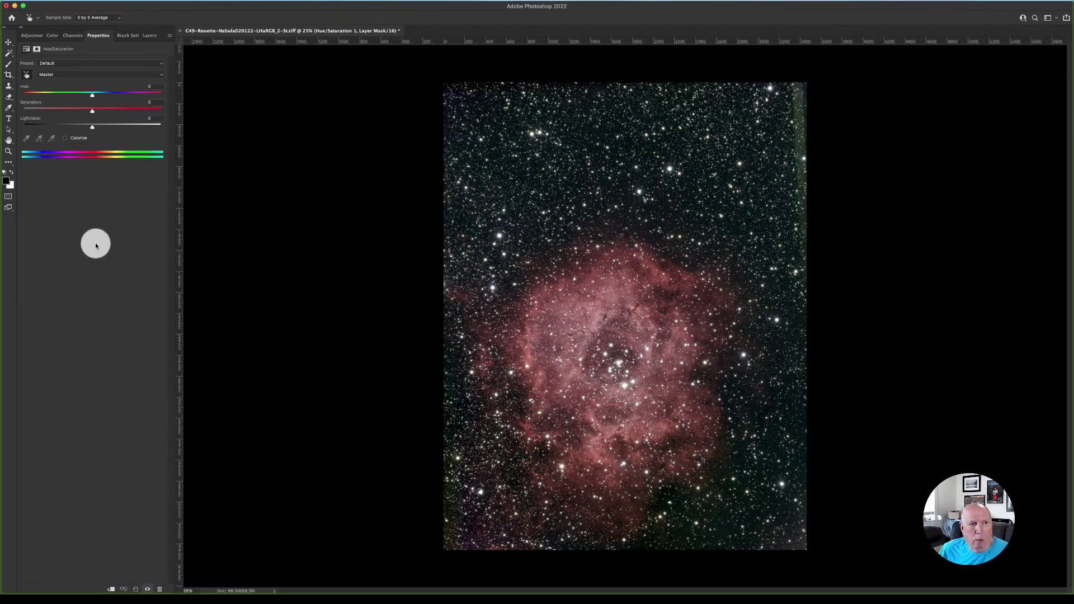
# Sample the nebula's outer ring to raise the Reds saturation to +18, and rename the adjustment layer Hue/Saturation Outer Ring Red.
pyautogui.click(538, 290)
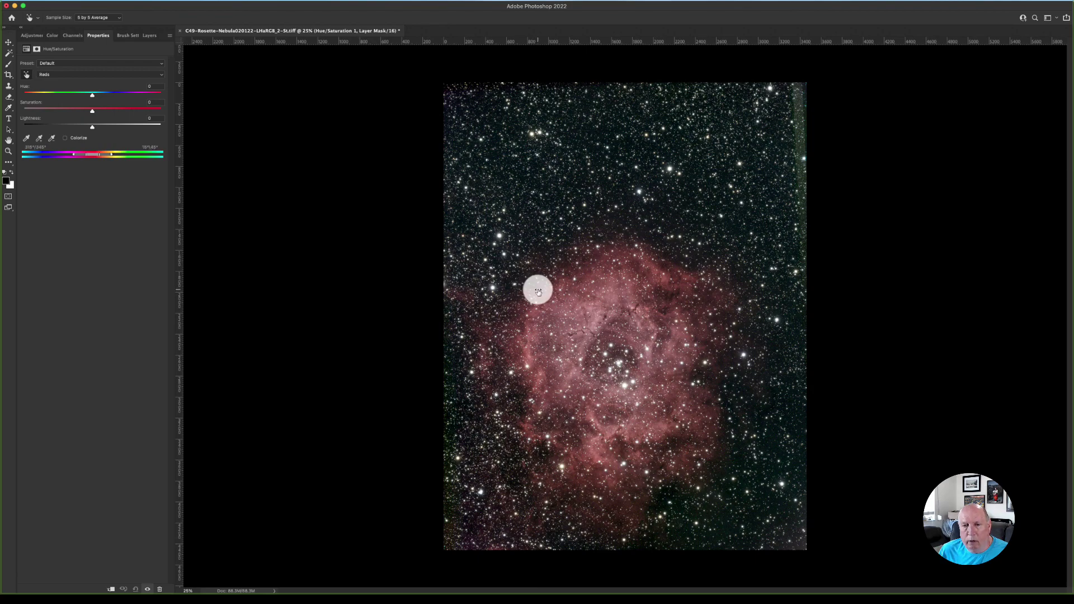
pyautogui.moveTo(538, 291); pyautogui.dragTo(537, 289)
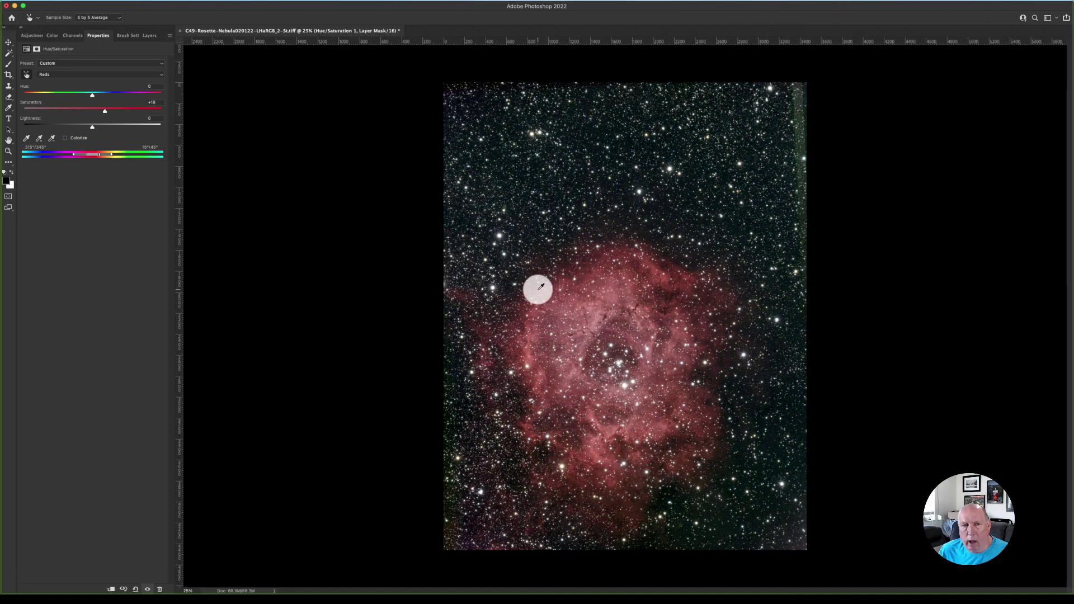
pyautogui.click(148, 35)
pyautogui.click(116, 98)
pyautogui.press('c')
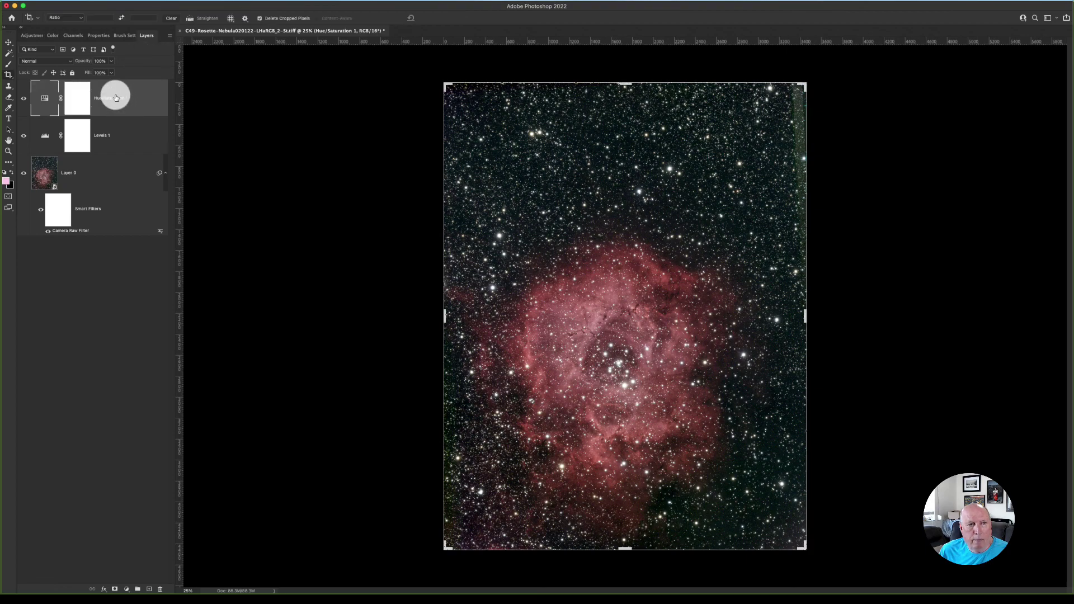
pyautogui.doubleClick(117, 98)
pyautogui.press('BackSpace')
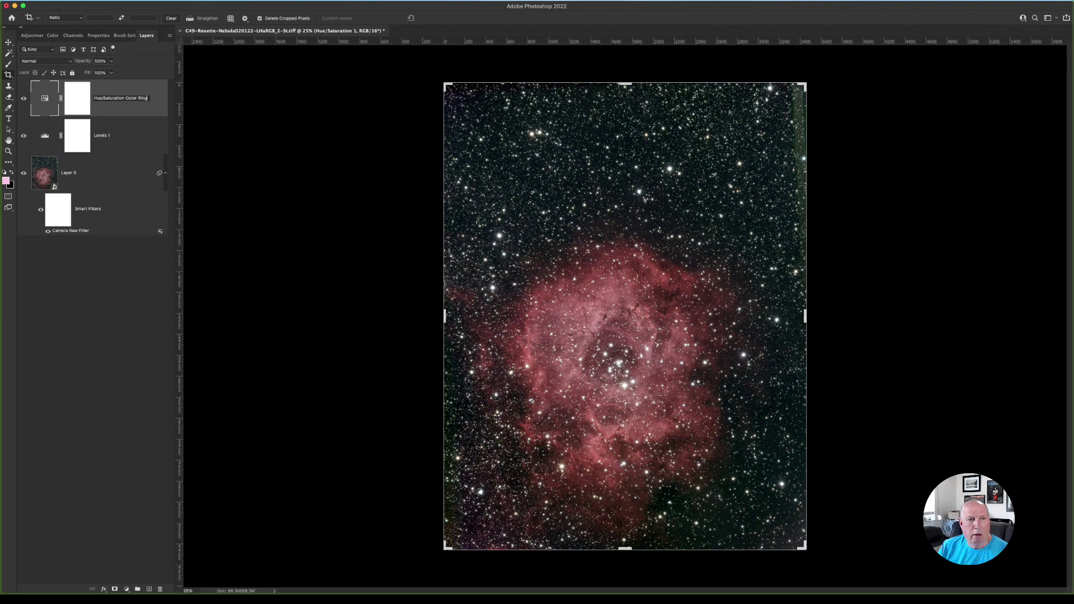
pyautogui.write('Outer Ring Red')
pyautogui.press('Return')
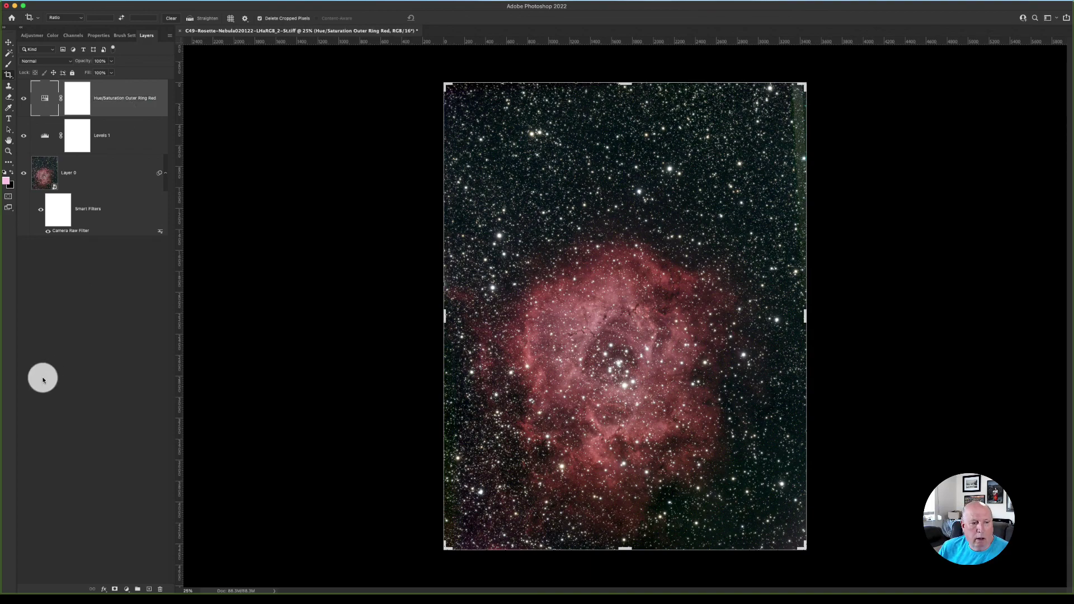
# Add a second Hue/Saturation adjustment layer and raise the Reds saturation to about +9 by sampling the nebula's inner ring.
pyautogui.click(126, 589)
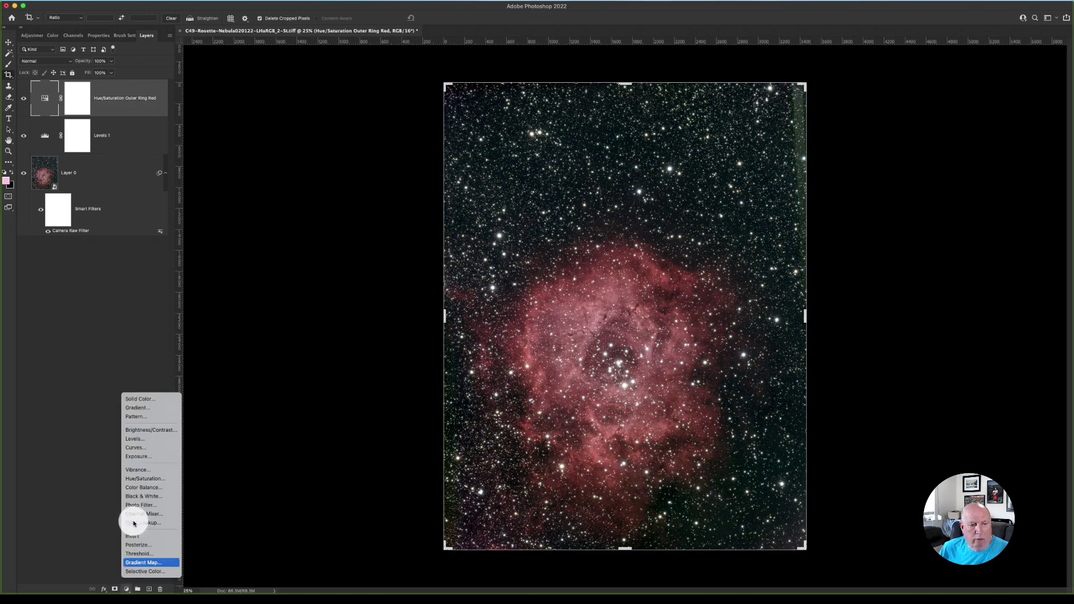
pyautogui.click(148, 479)
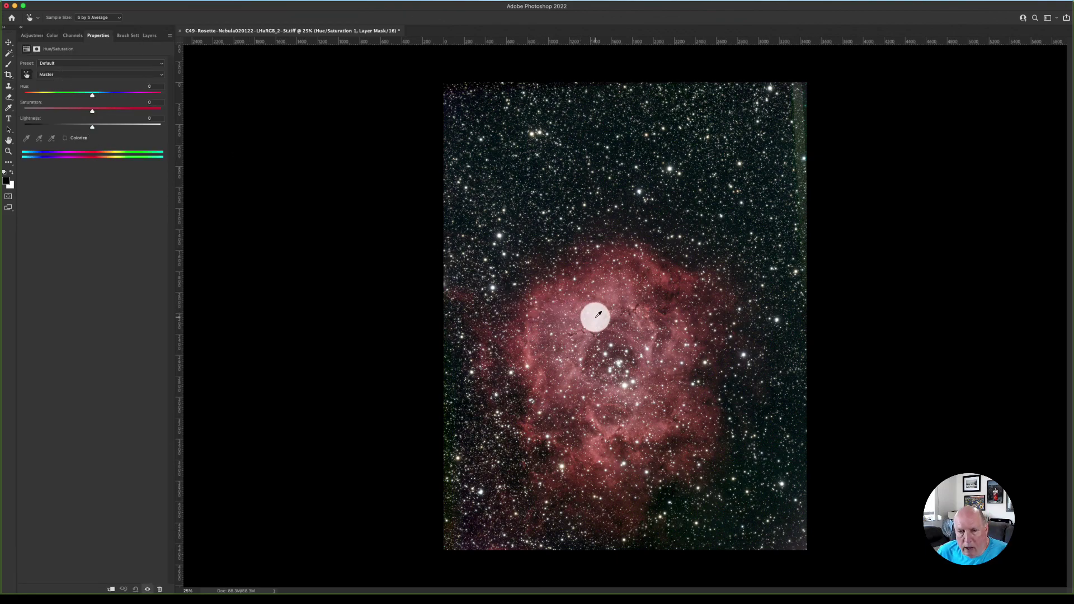
pyautogui.moveTo(598, 314); pyautogui.dragTo(599, 319)
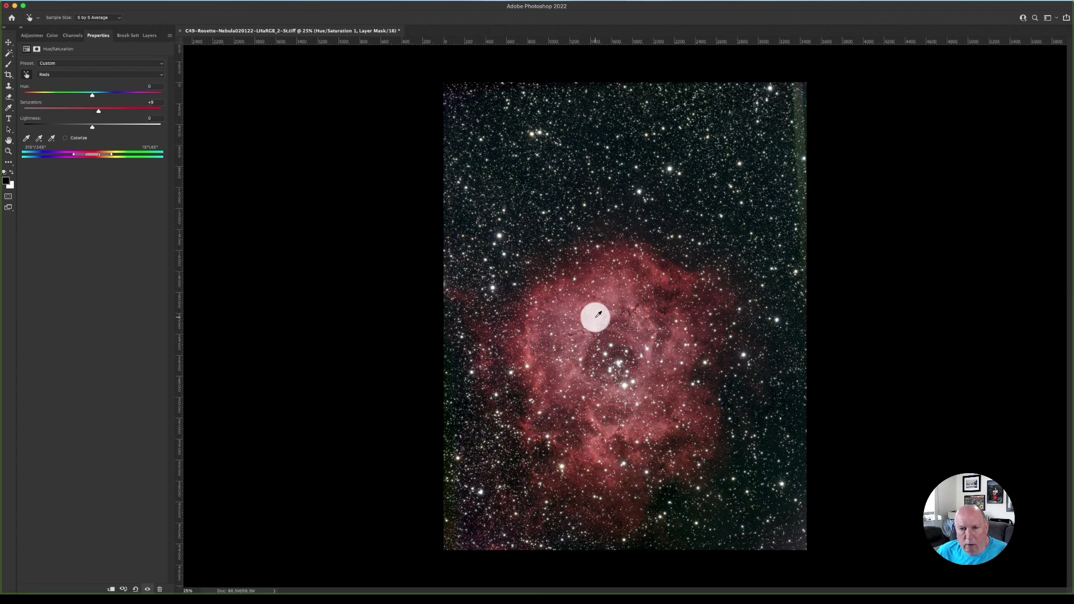
# Rename the new adjustment layer Hue/Saturation 1 Inner Ring.
pyautogui.click(149, 35)
pyautogui.press('c')
pyautogui.doubleClick(122, 98)
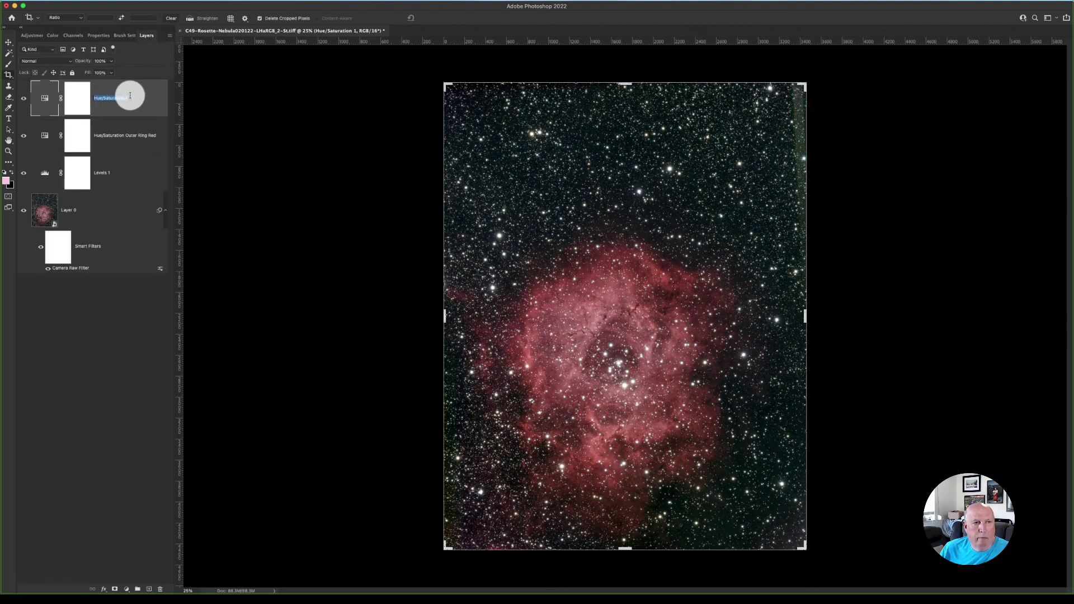
pyautogui.click(129, 96)
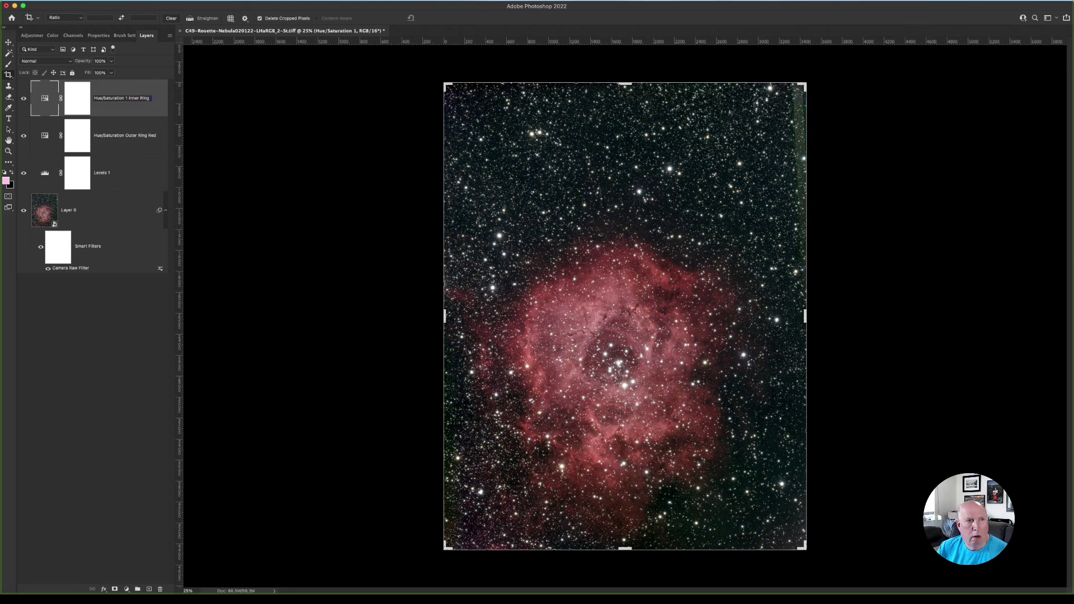
pyautogui.press('Return')
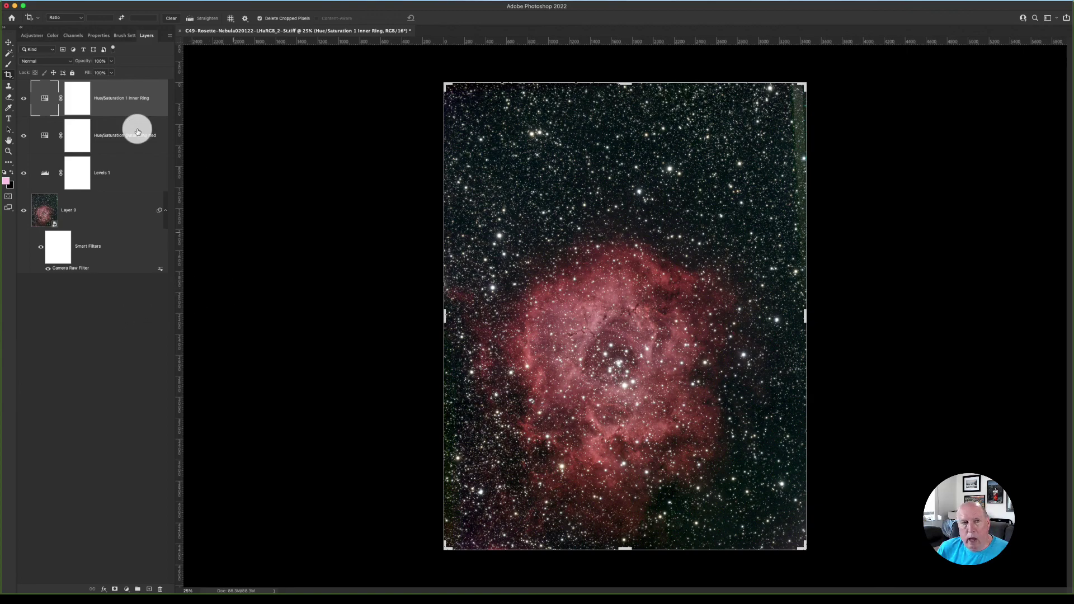
# Stamp all visible layers into a new layer at the top of the stack and duplicate that layer.
pyautogui.click(8, 44)
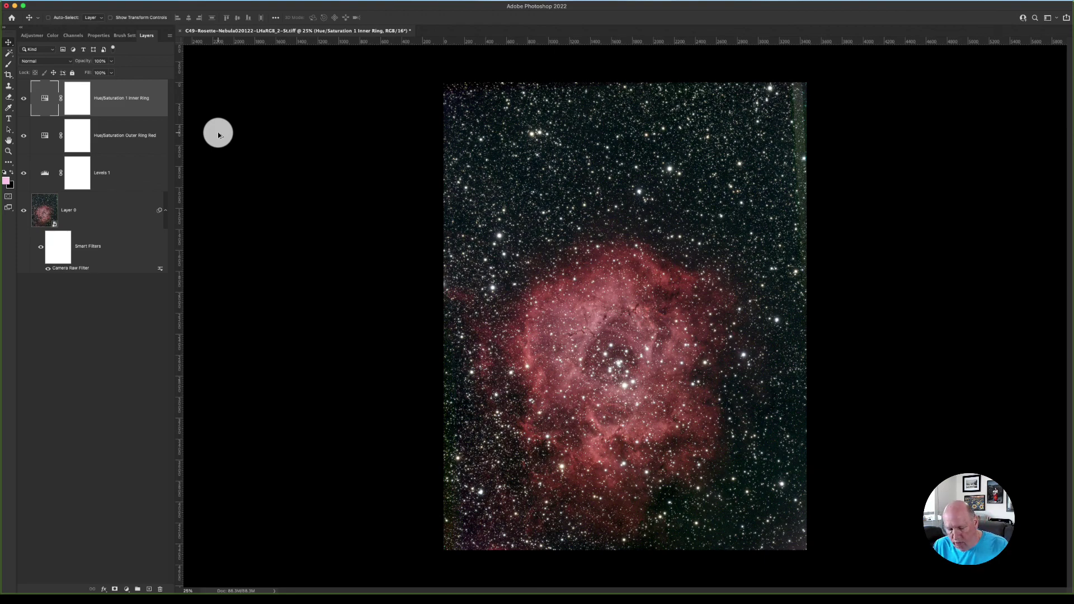
pyautogui.press('super+alt+shift+e')
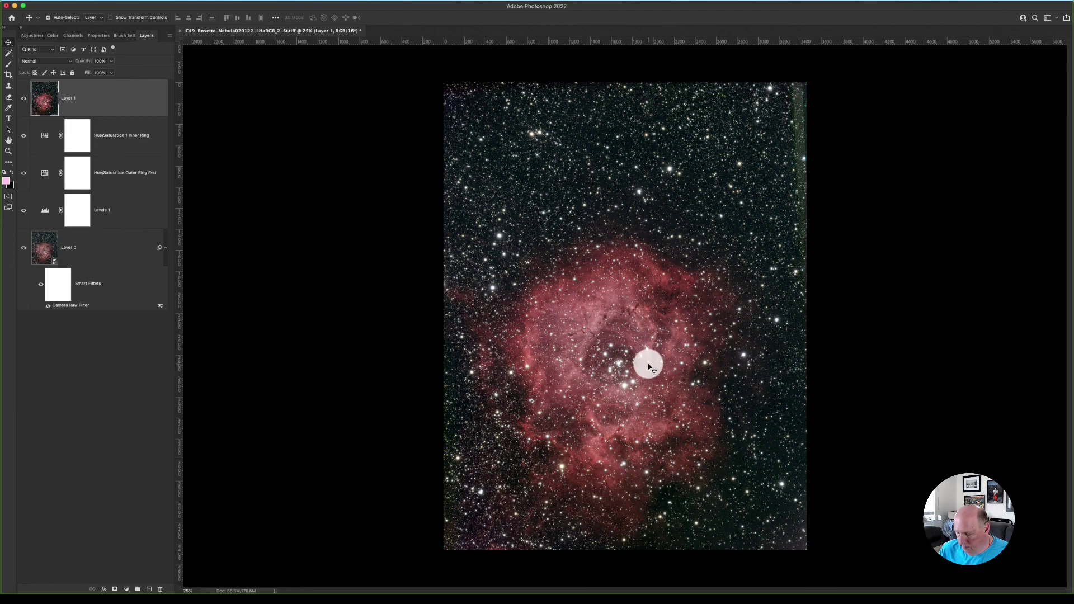
pyautogui.press('super+plus')
pyautogui.press('super+plus')
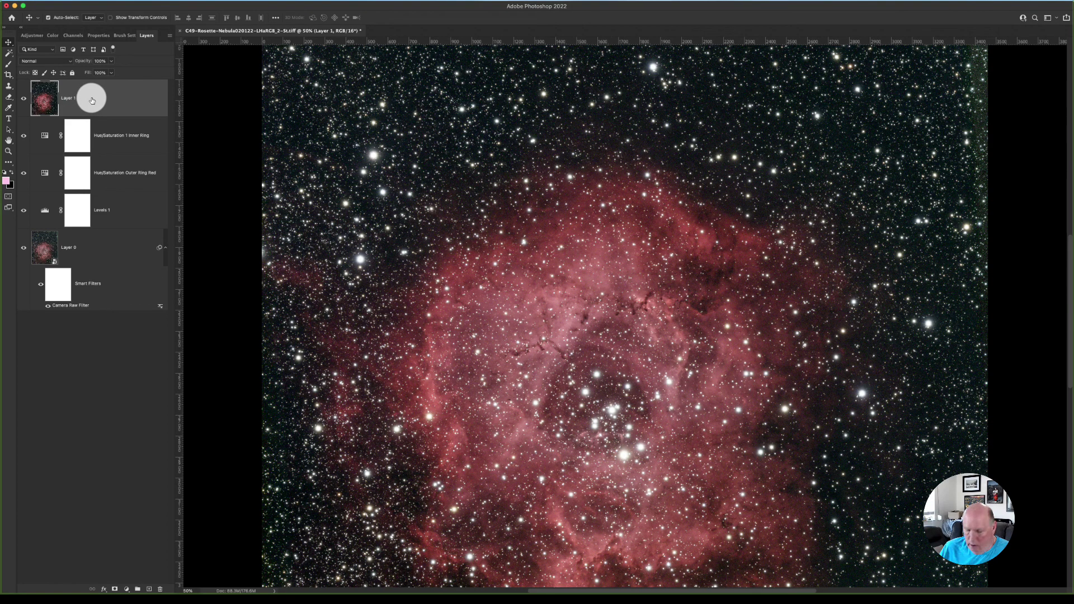
pyautogui.press('super+j')
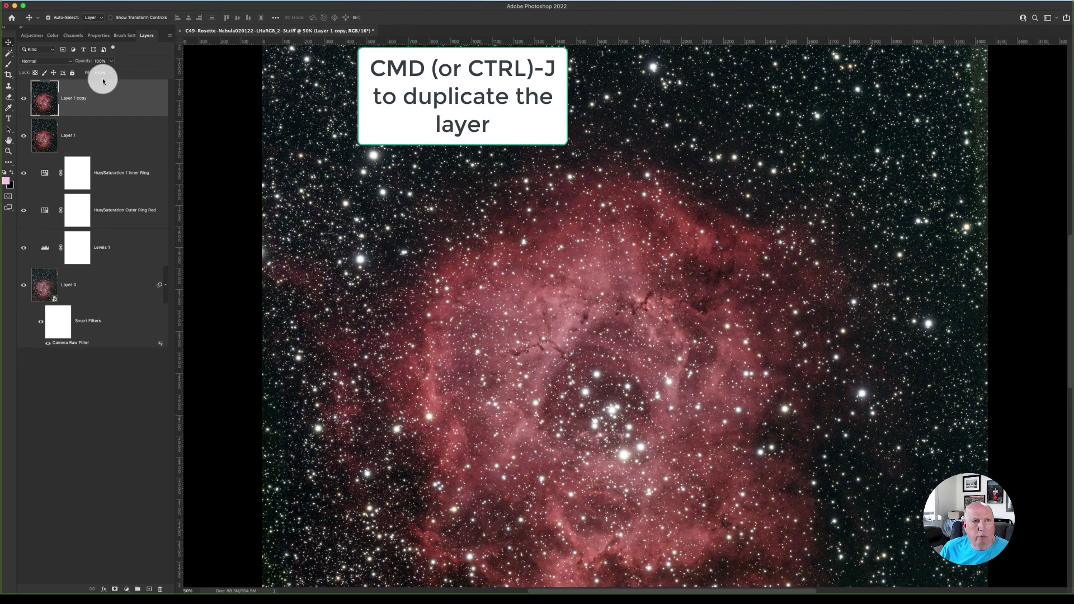
# Apply a High Pass filter with a radius of 67.8 pixels to the duplicated layer.
pyautogui.click(203, 3)
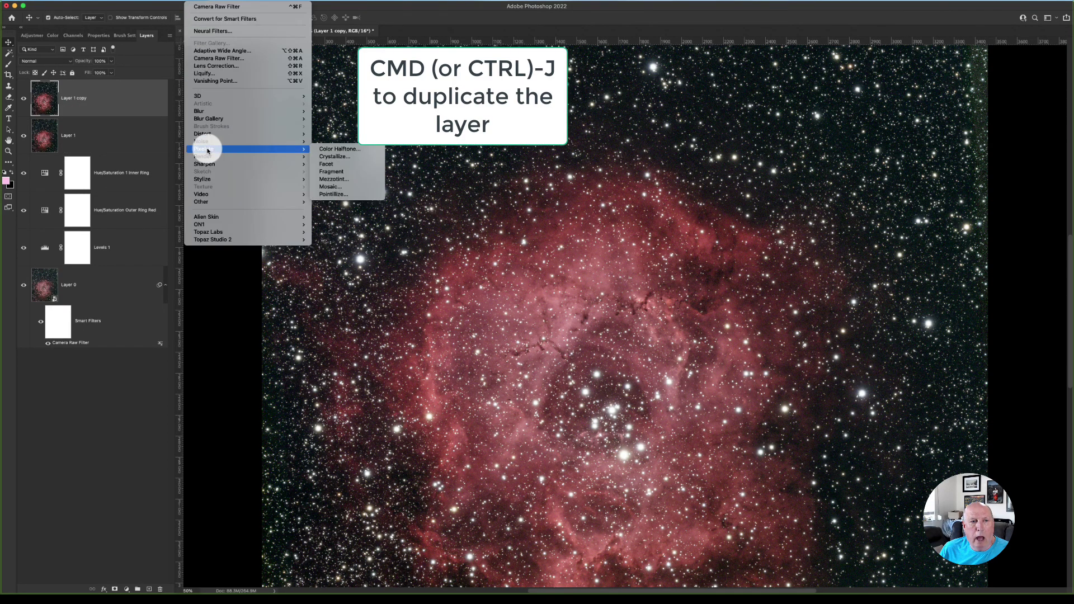
pyautogui.moveTo(224, 201)
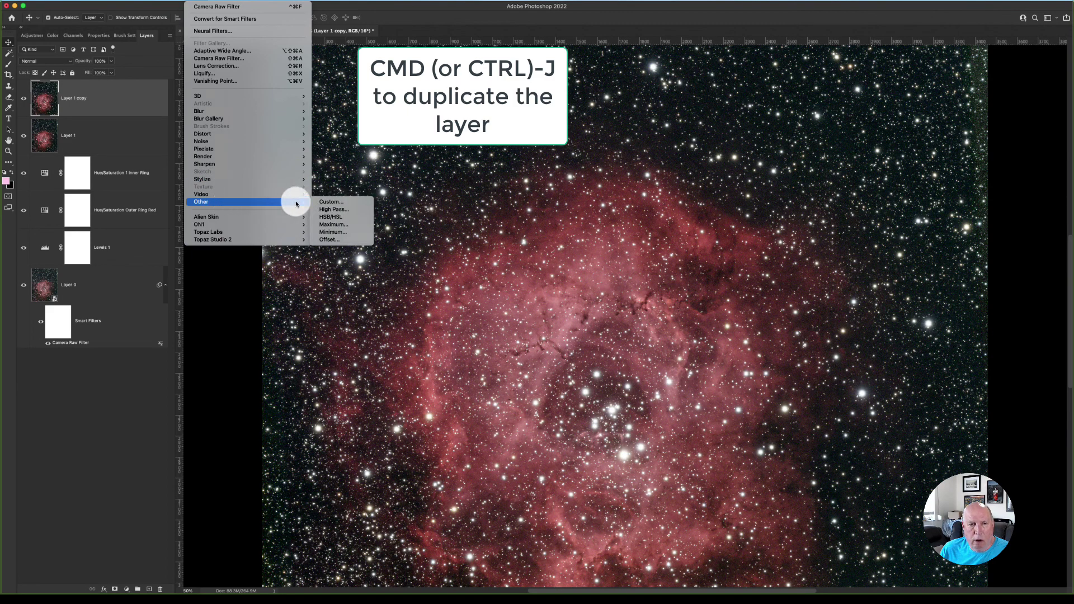
pyautogui.click(330, 209)
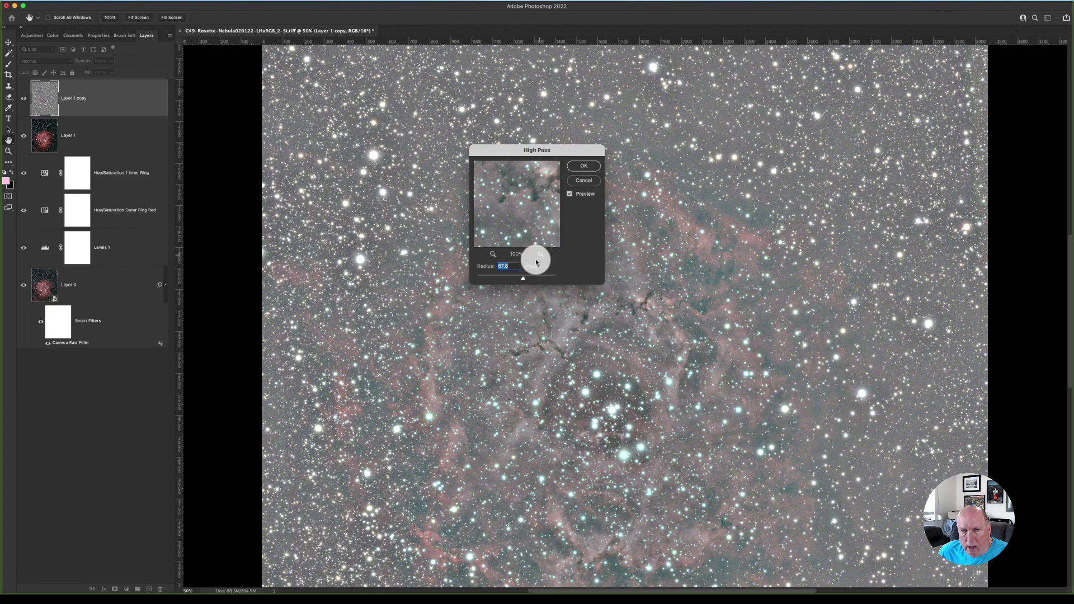
pyautogui.click(584, 166)
pyautogui.press('v')
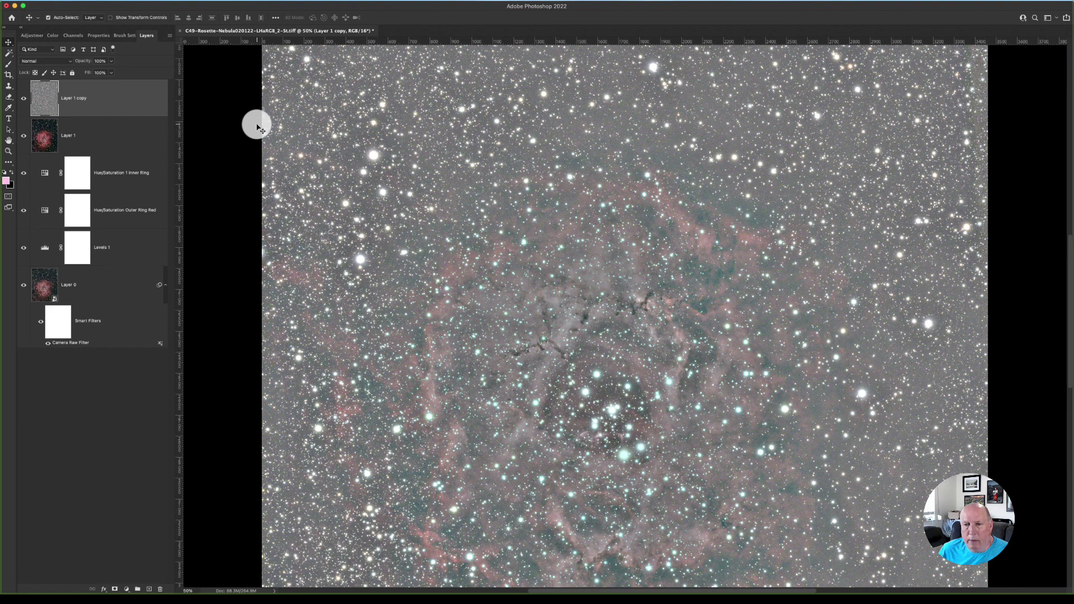
# Set the high-pass layer's blend mode to Overlay.
pyautogui.click(70, 60)
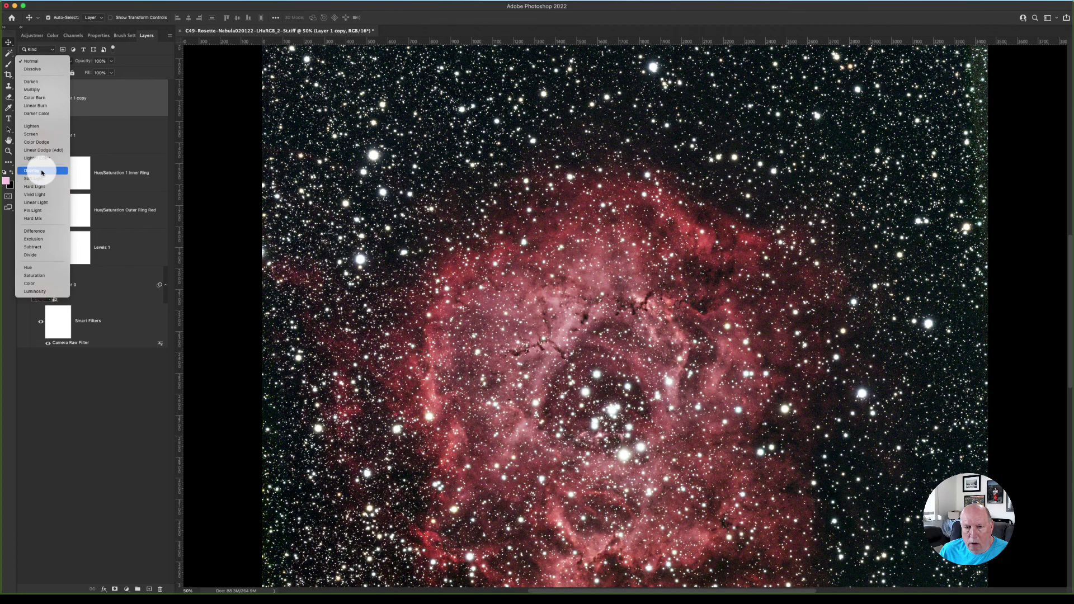
pyautogui.click(41, 172)
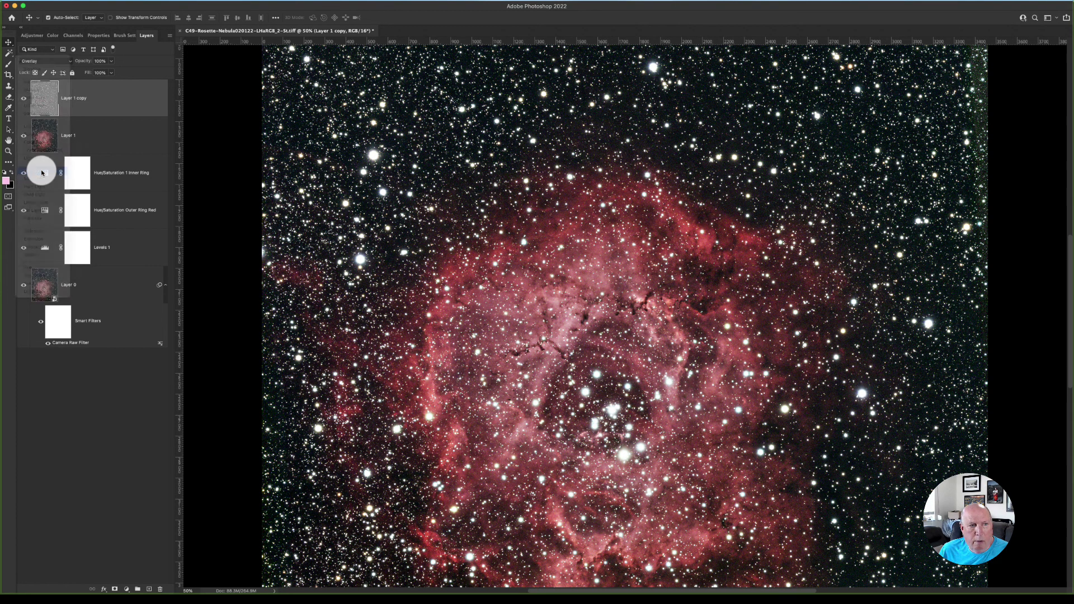
pyautogui.press('super+minus')
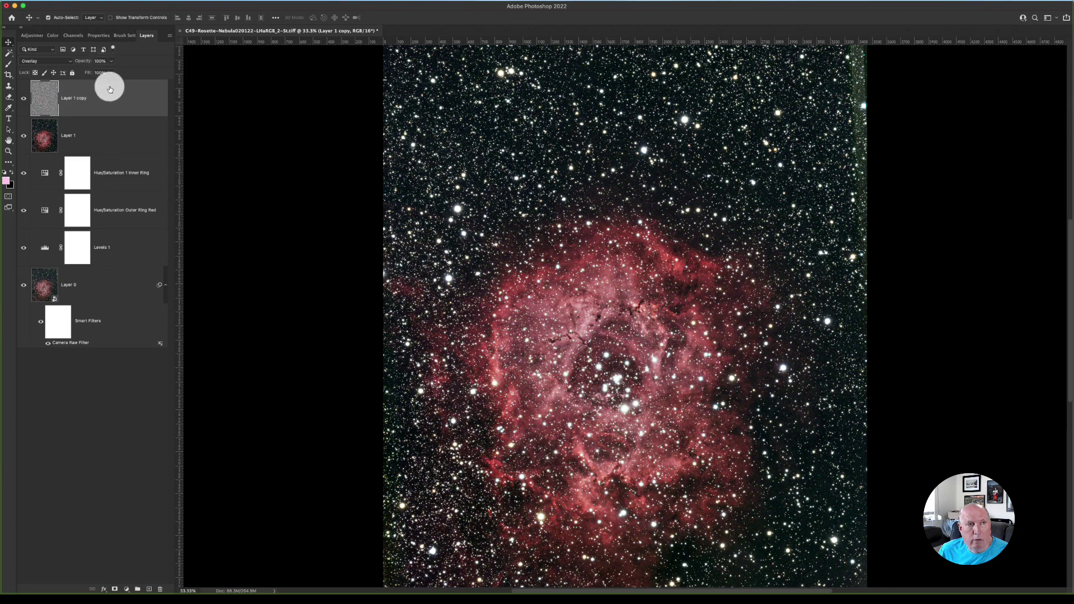
# Save a layered TIFF copy on the computer with the Adobe RGB (1998) profile embedded, no image compression, interleaved pixels and RLE layer compression.
pyautogui.click(69, 2)
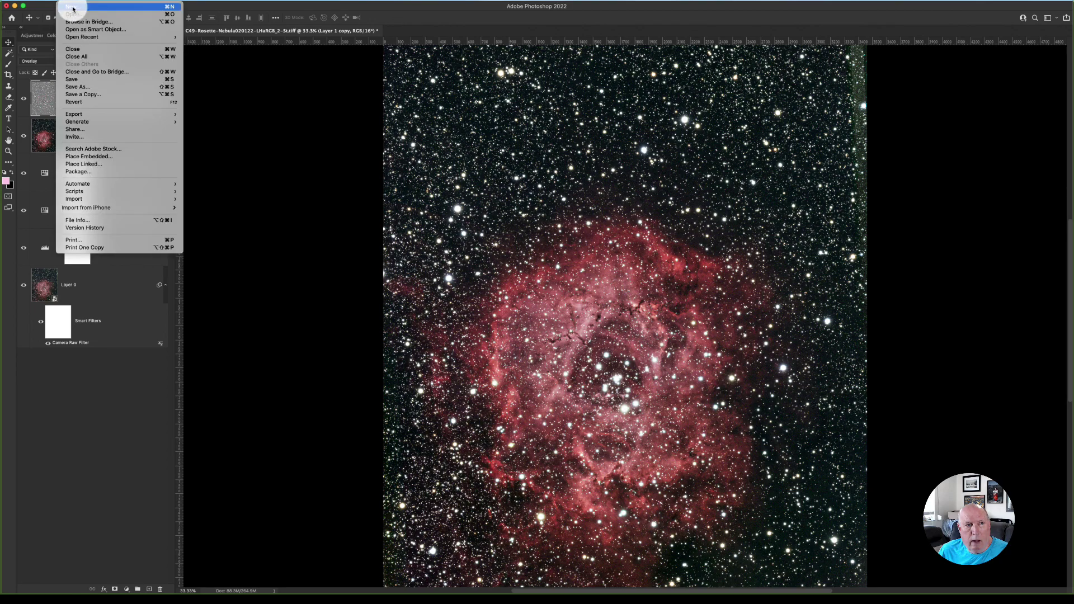
pyautogui.click(96, 94)
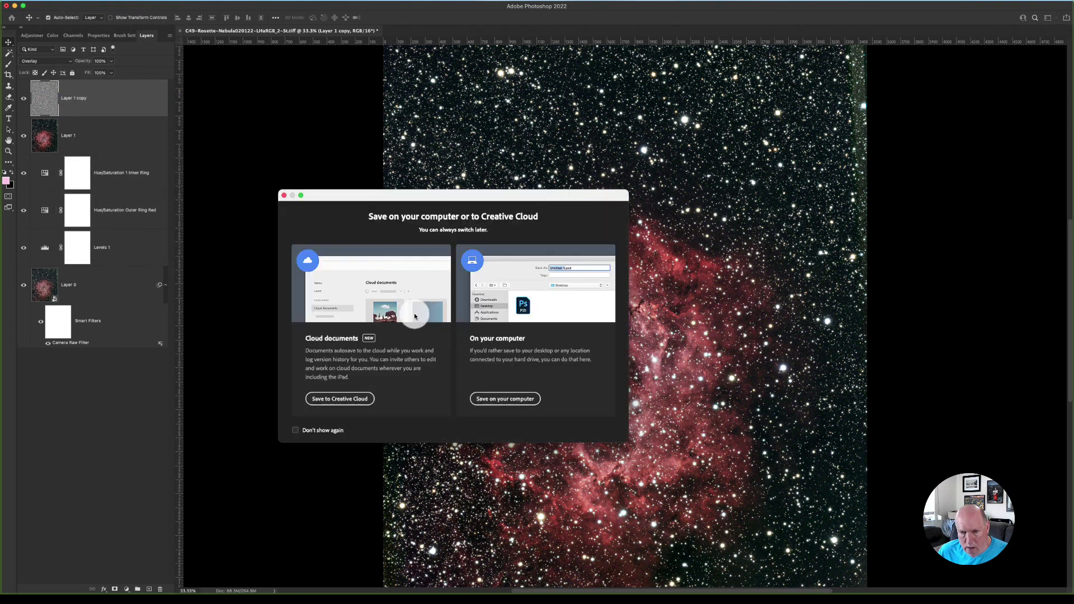
pyautogui.click(513, 395)
pyautogui.click(618, 65)
pyautogui.click(618, 65)
pyautogui.click(614, 62)
pyautogui.click(614, 75)
pyautogui.doubleClick(432, 103)
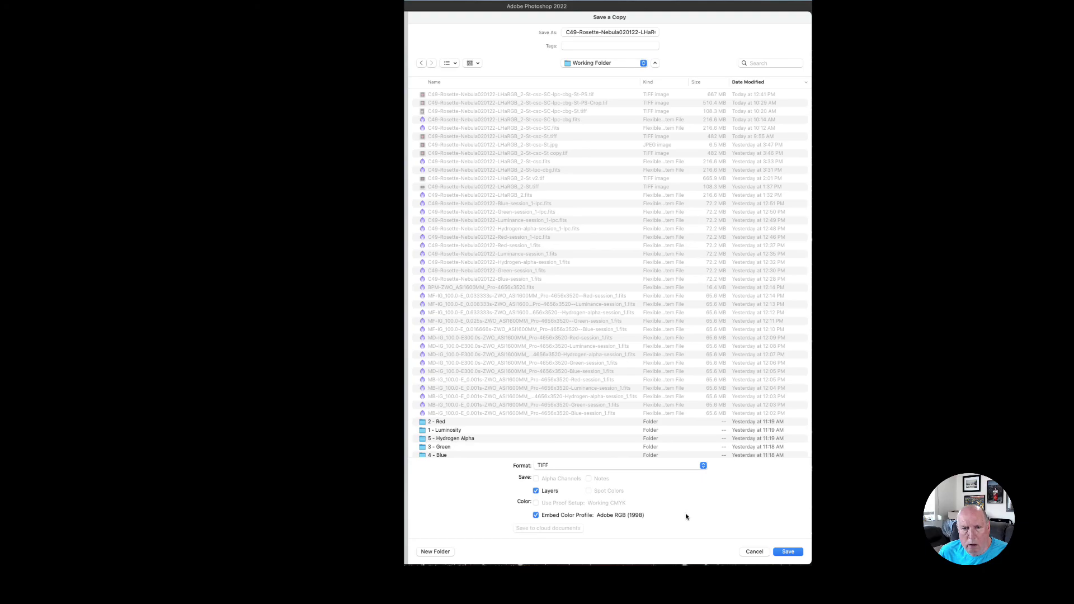
pyautogui.scroll(-2, 559, 415)
pyautogui.click(610, 63)
pyautogui.click(587, 72)
pyautogui.doubleClick(475, 96)
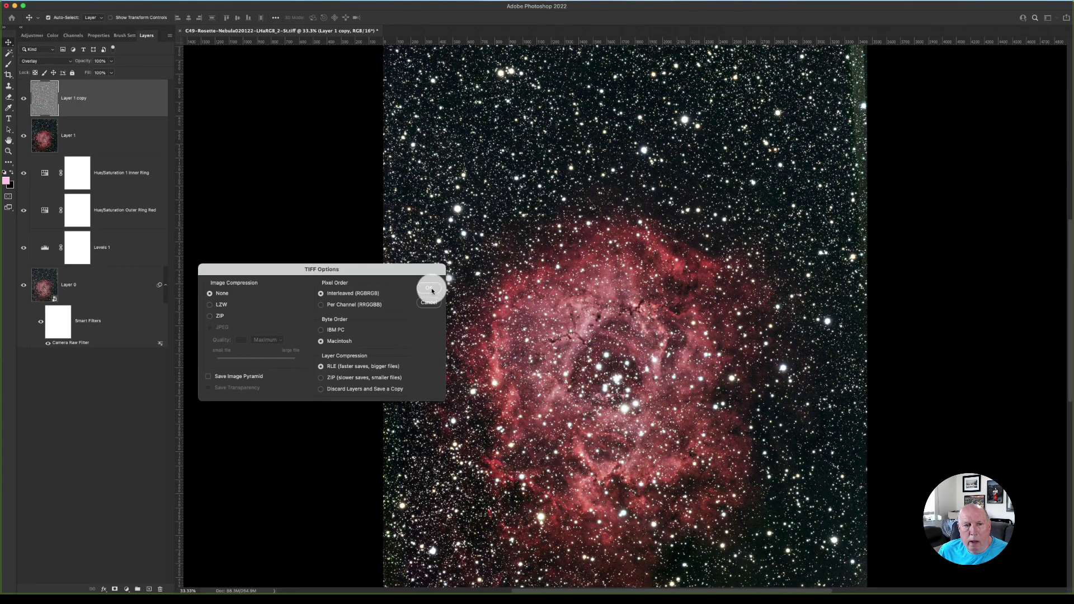
pyautogui.click(432, 288)
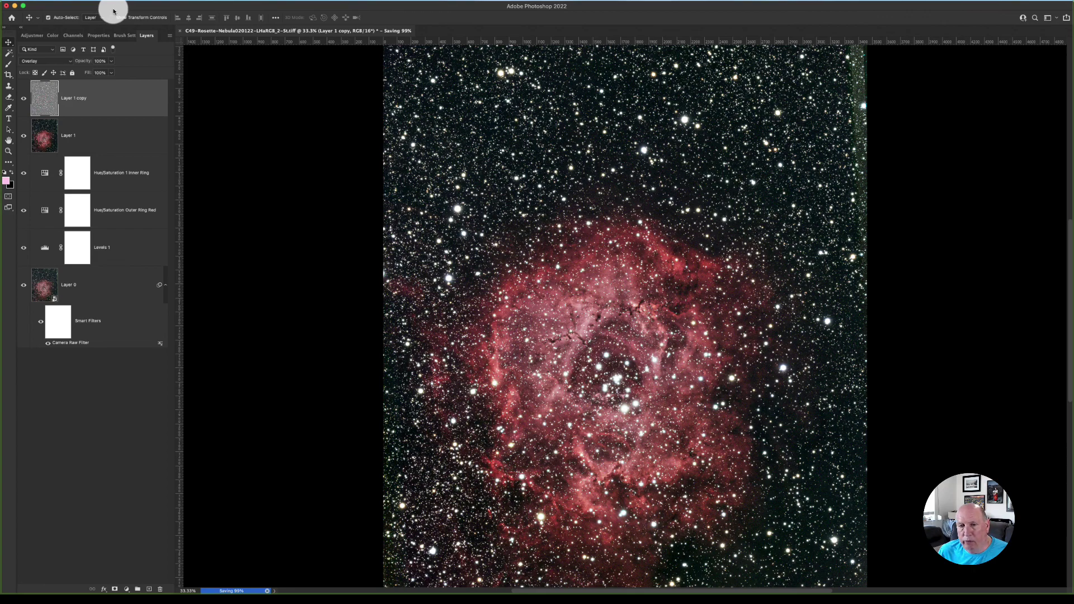
# Crop the image to remove the pale strip along the right edge and part of the star field above the nebula.
pyautogui.click(8, 74)
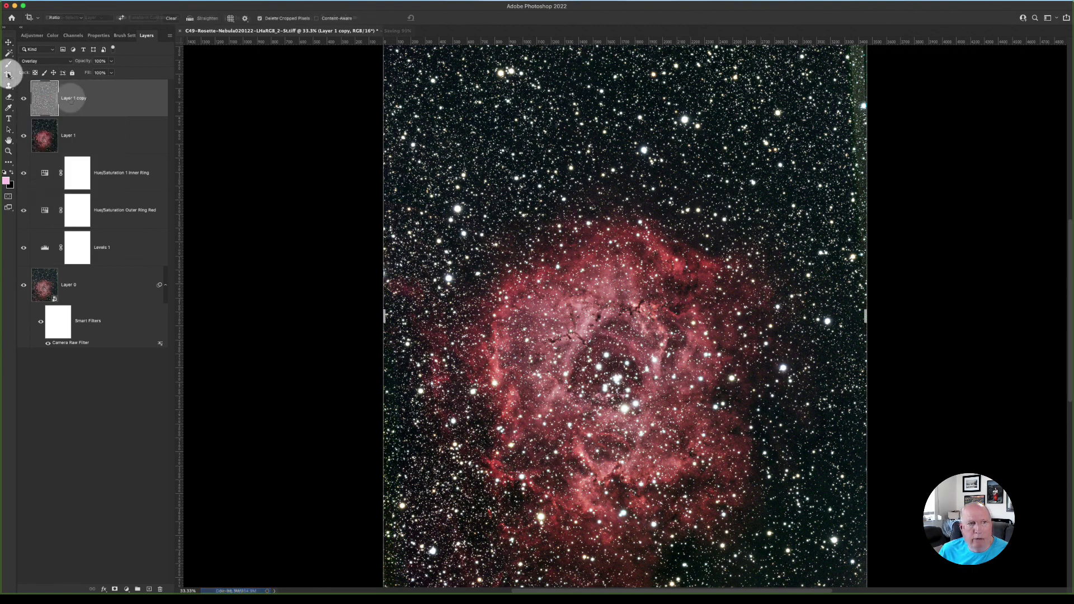
pyautogui.moveTo(866, 314); pyautogui.dragTo(851, 315)
pyautogui.scroll(5, 661, 207)
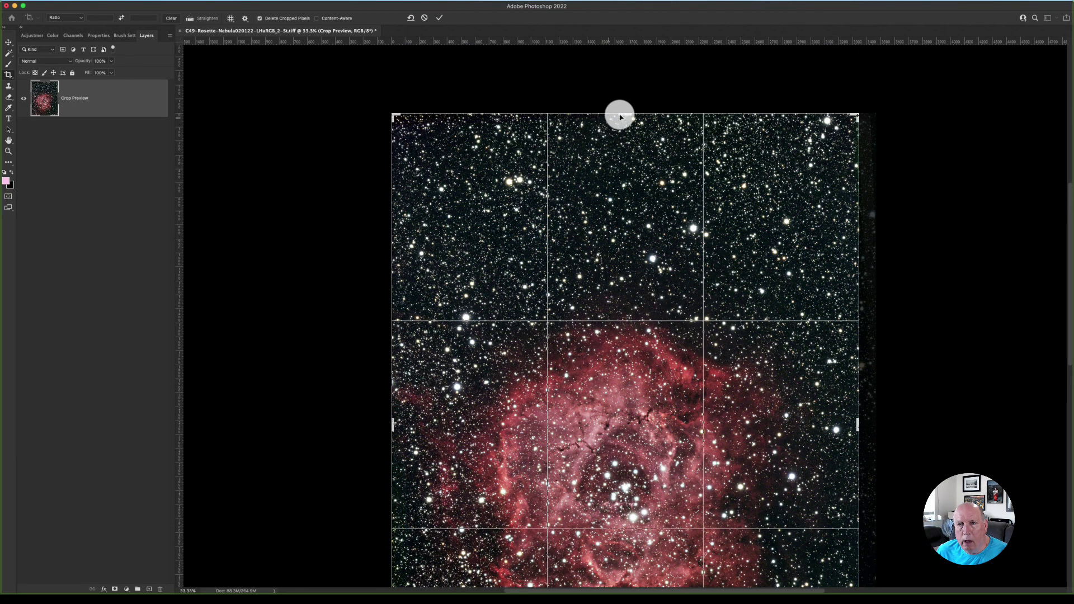
pyautogui.moveTo(622, 115); pyautogui.dragTo(629, 161)
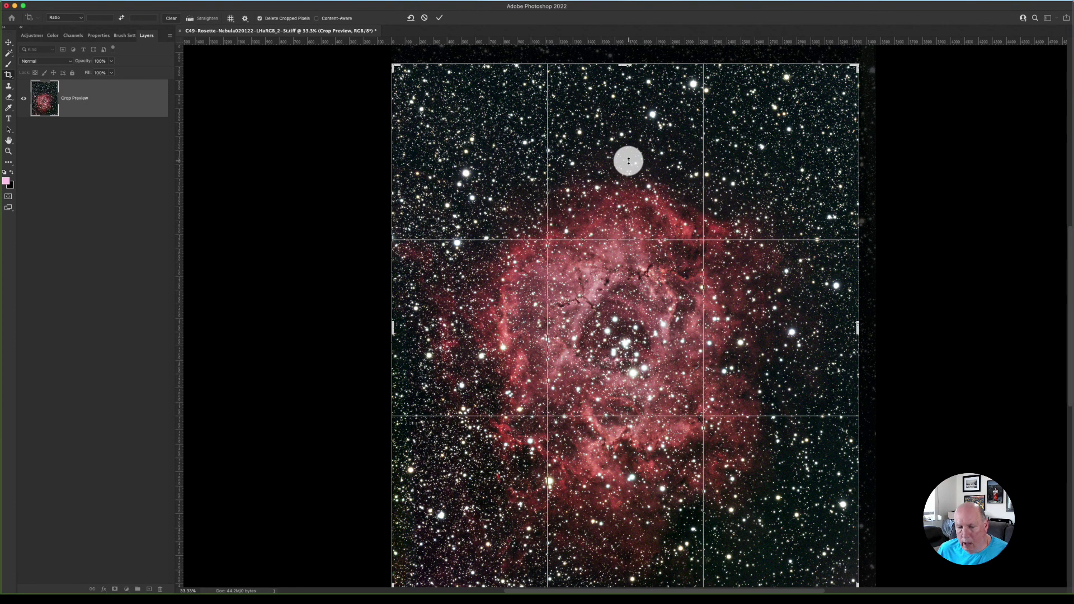
pyautogui.press('Return')
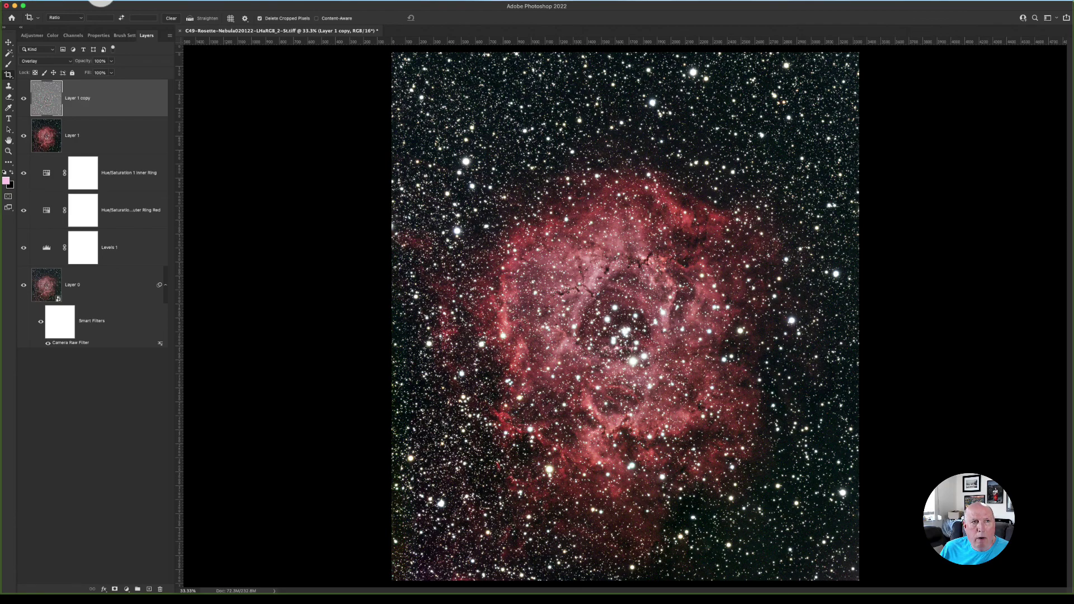
# Merge all visible layers into one and save the result as C49-Rosette-Nebula020122-LHaRGB_2-St-cropped-flat.tif.
pyautogui.click(127, 2)
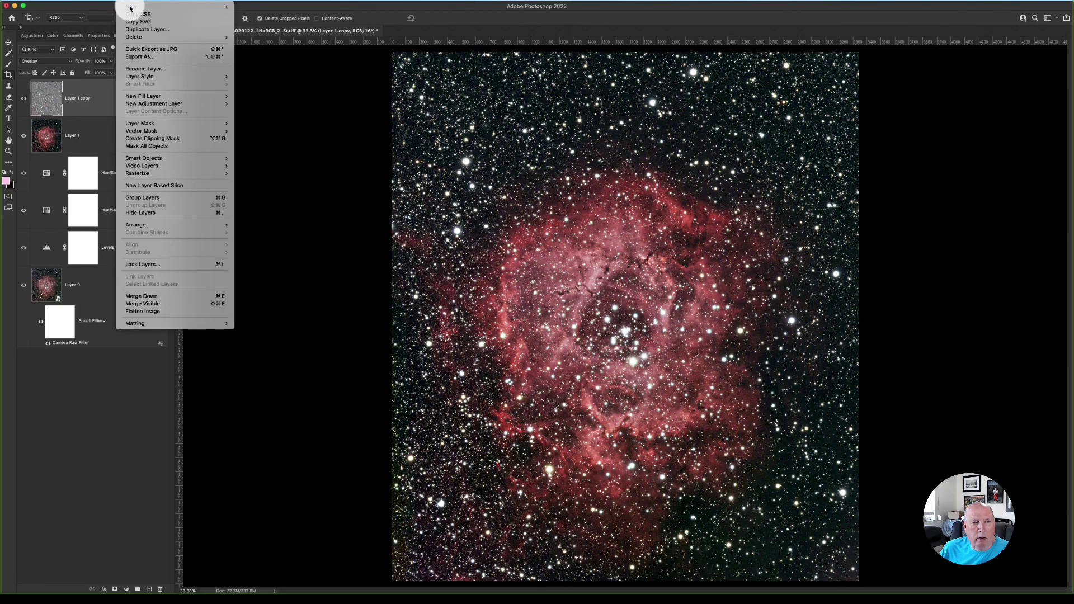
pyautogui.click(150, 304)
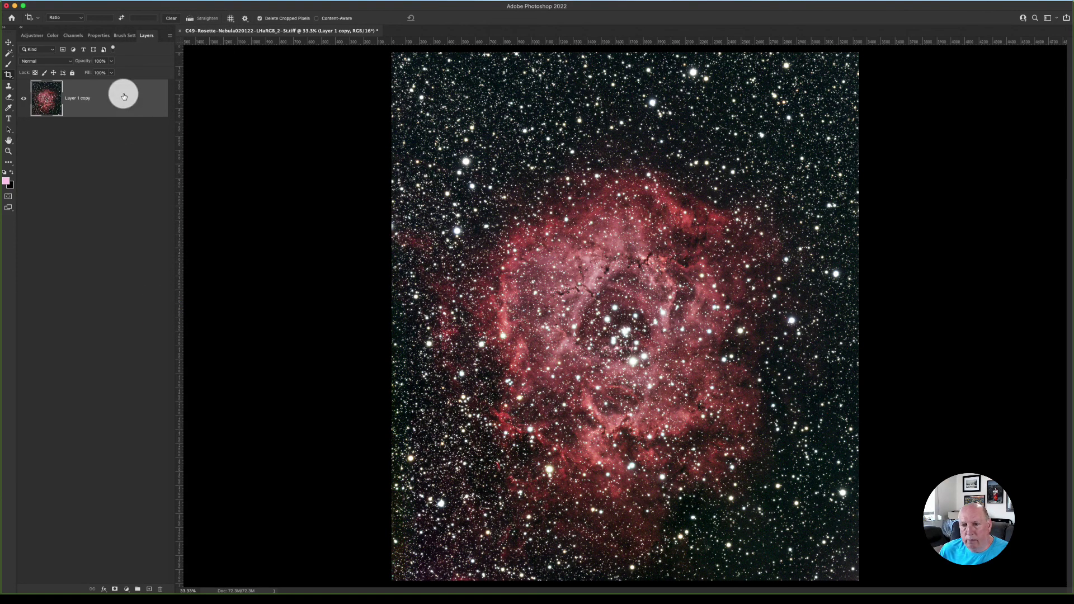
pyautogui.click(67, 2)
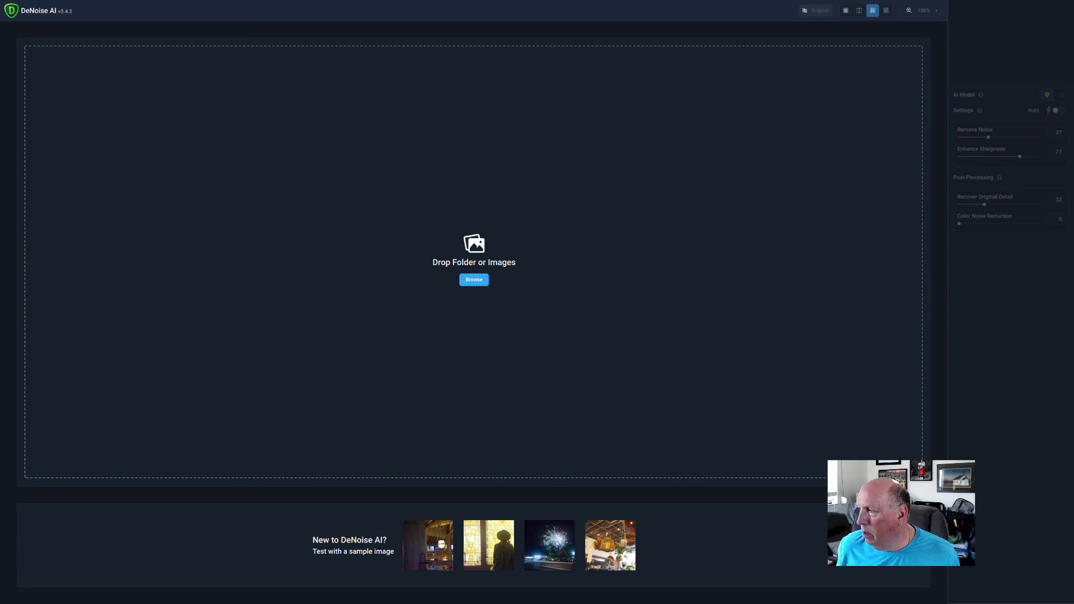
# Switch to DeNoise AI and load C49-Rosette-Nebula020122-LHaRGB_2-St-cropped-flat.tif.
pyautogui.moveTo(1073, 402); pyautogui.dragTo(568, 294)
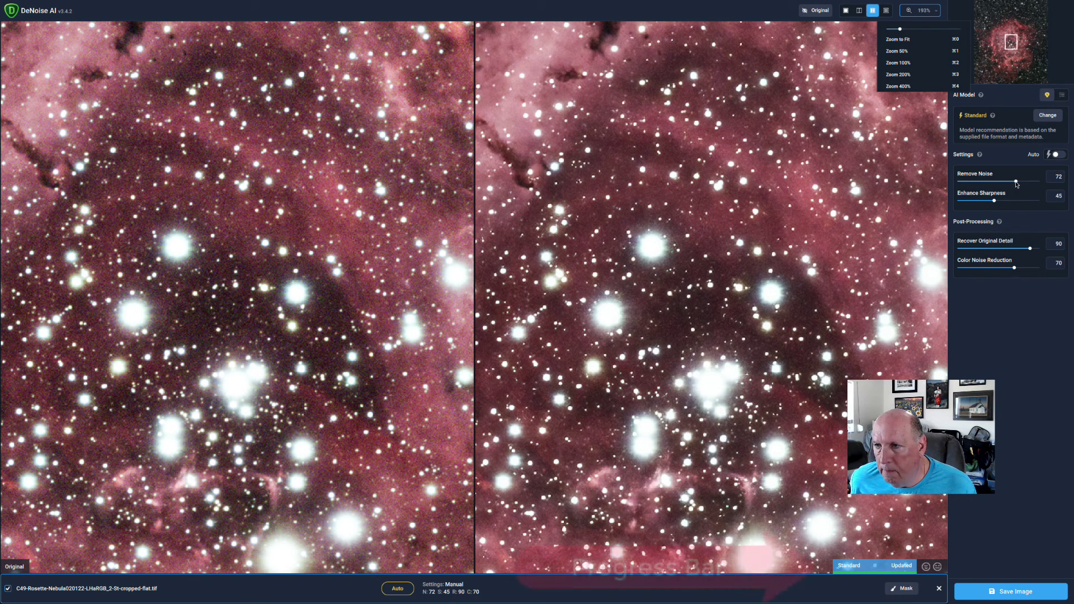
# Set Remove Noise to 77 and Enhance Sharpness to 53, and save the denoised image.
pyautogui.moveTo(1015, 183); pyautogui.dragTo(1017, 182)
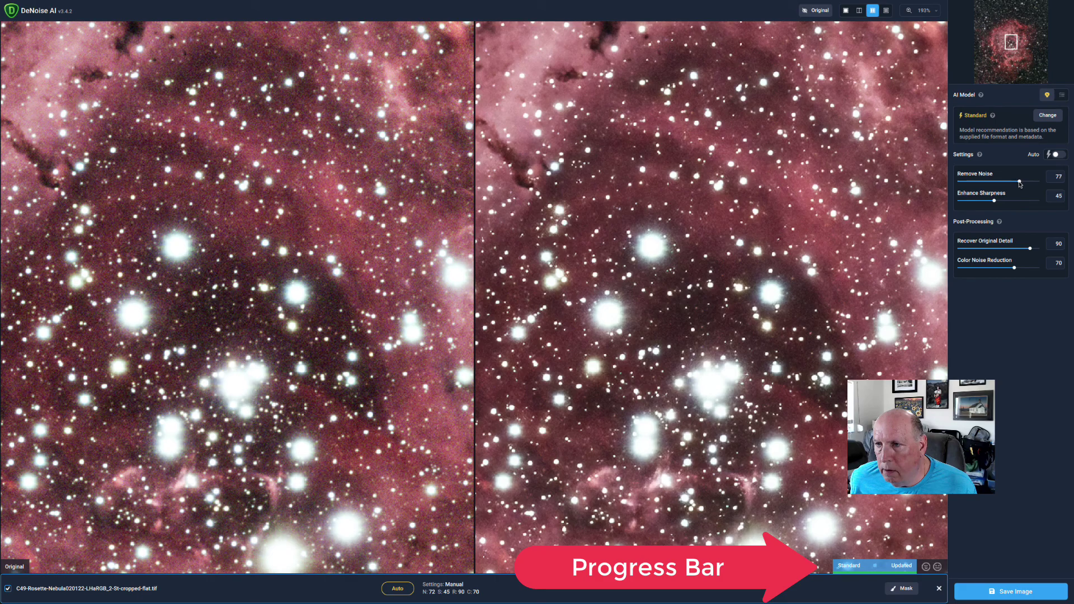
pyautogui.moveTo(996, 202); pyautogui.dragTo(1001, 202)
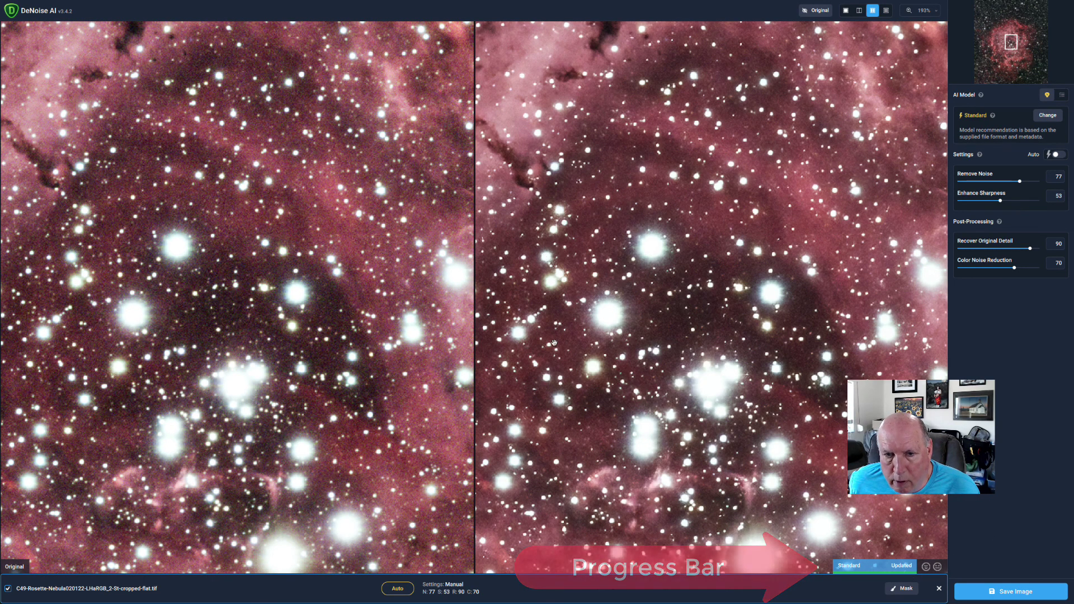
pyautogui.scroll(1, 554, 342)
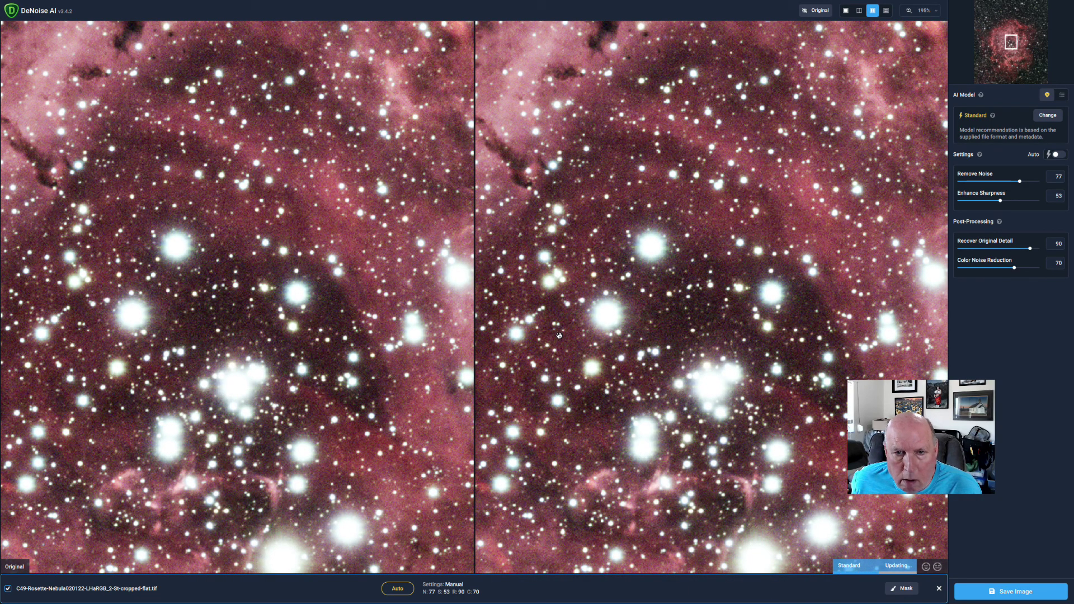
pyautogui.click(1013, 593)
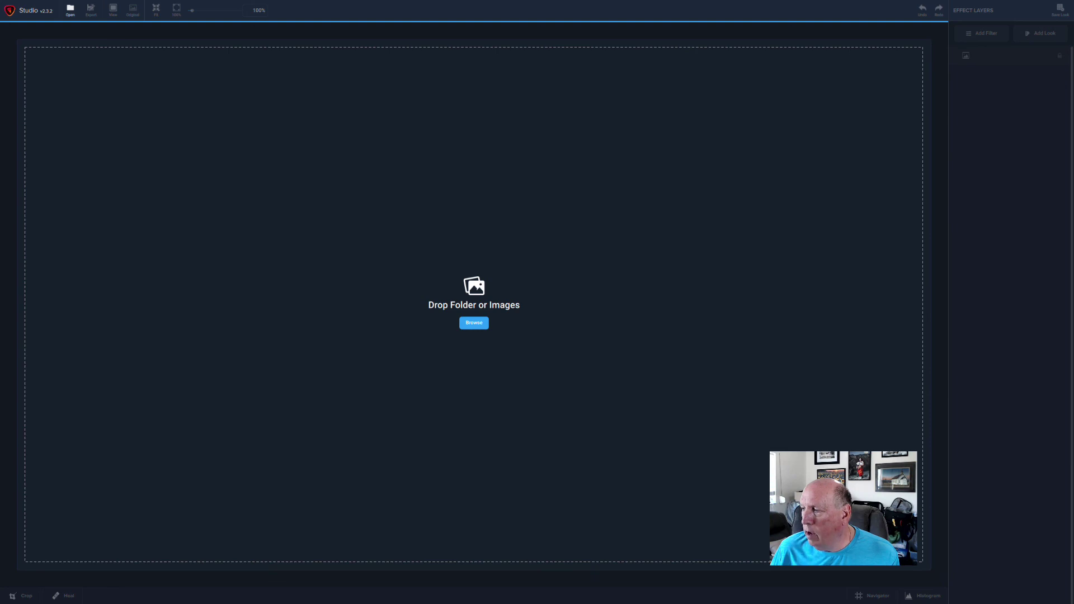
# Load the C49 Rosette Nebula image into Studio and add a Digital Frame filter to it.
pyautogui.moveTo(1073, 302); pyautogui.dragTo(498, 301)
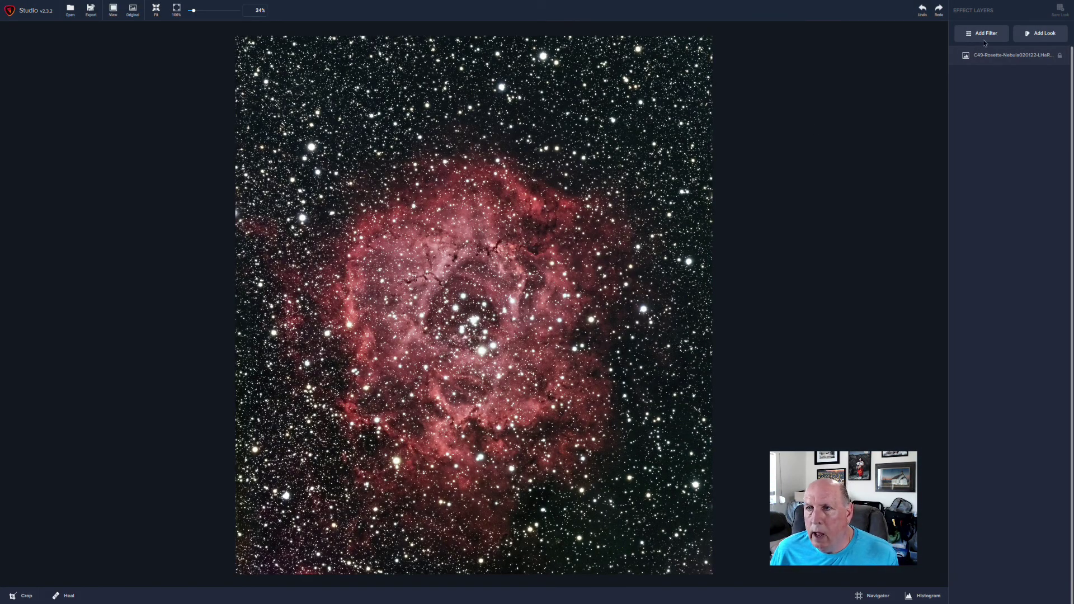
pyautogui.click(986, 37)
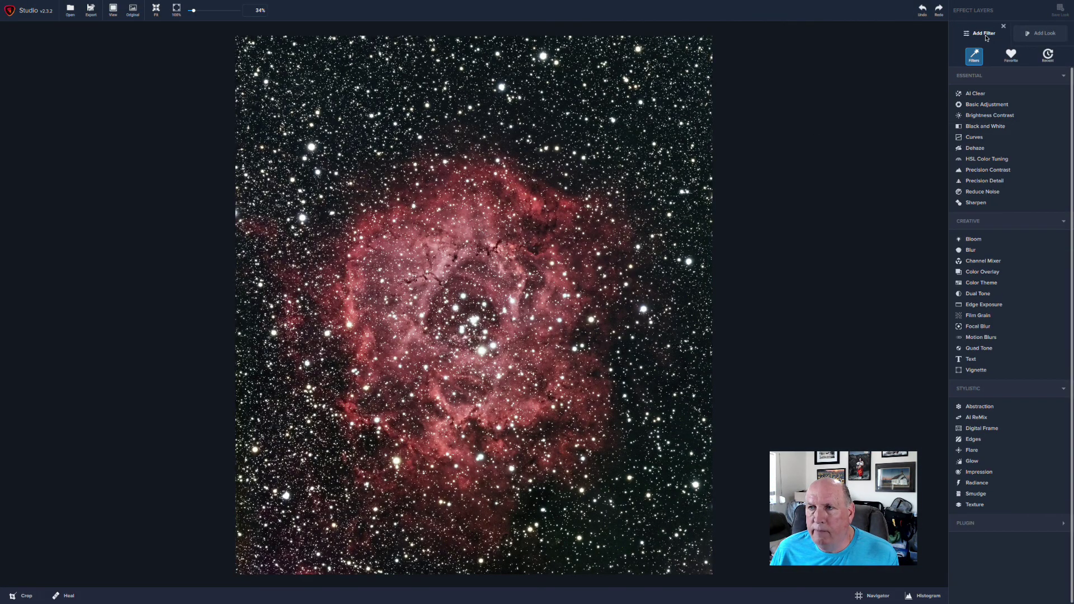
pyautogui.click(981, 429)
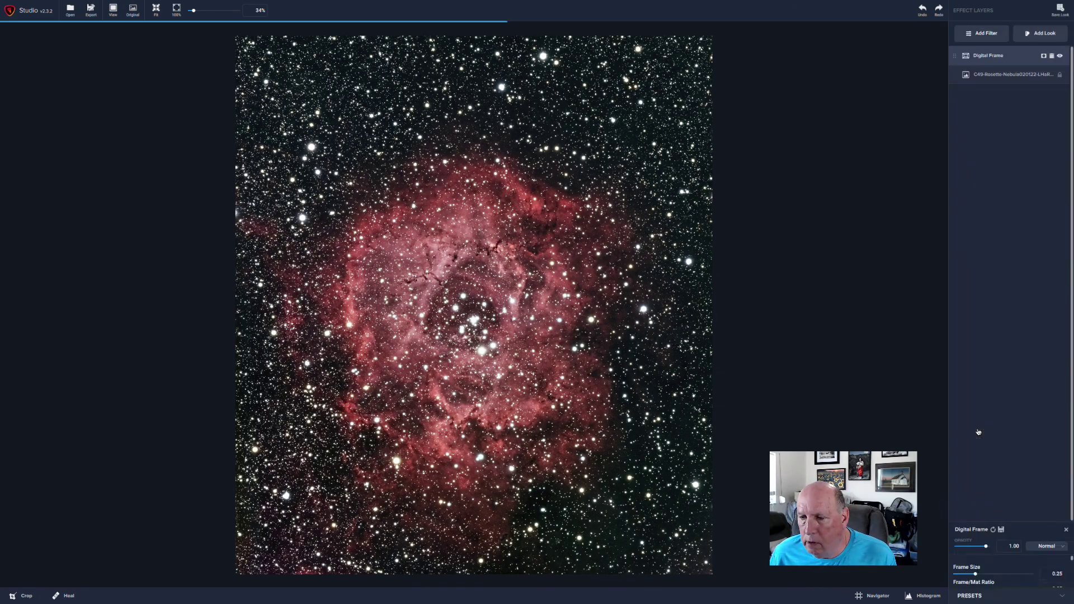
pyautogui.scroll(-1, 1005, 476)
pyautogui.click(989, 505)
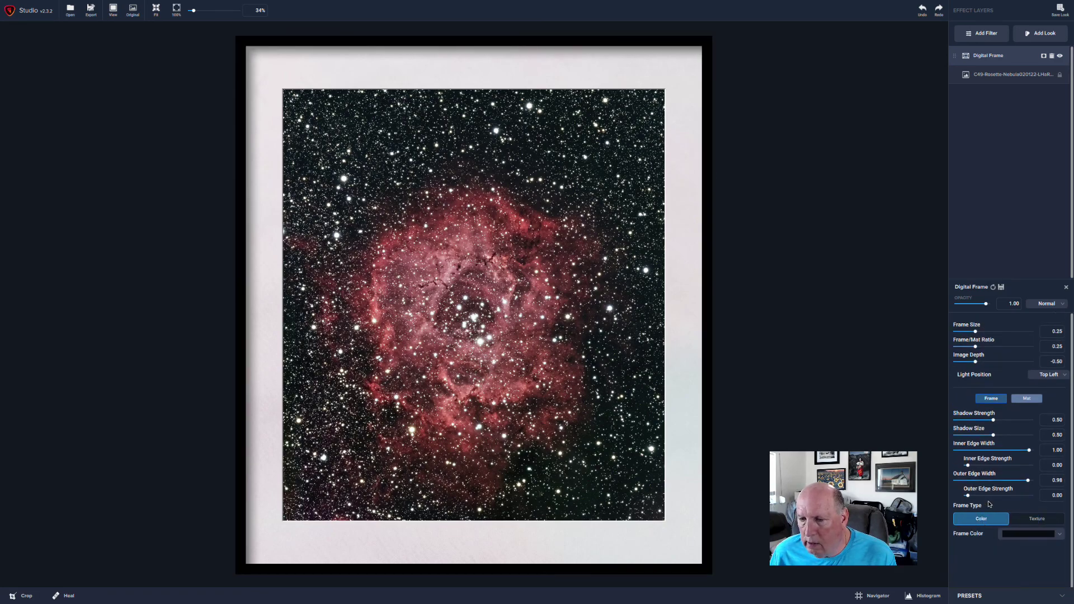